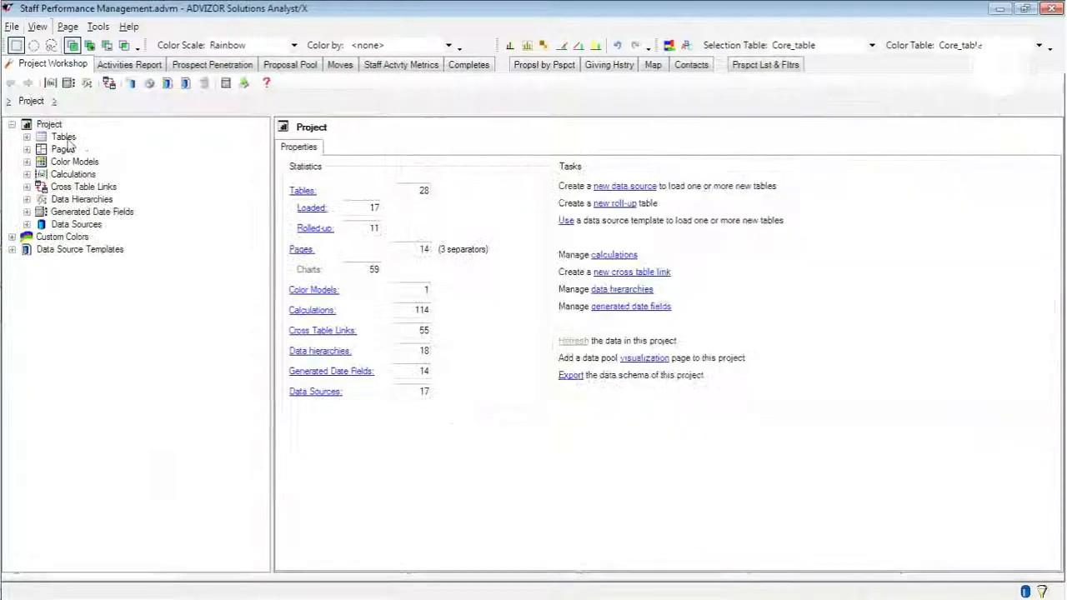
# - Open the Default Color Model from the project's color models
pyautogui.click(74, 162)
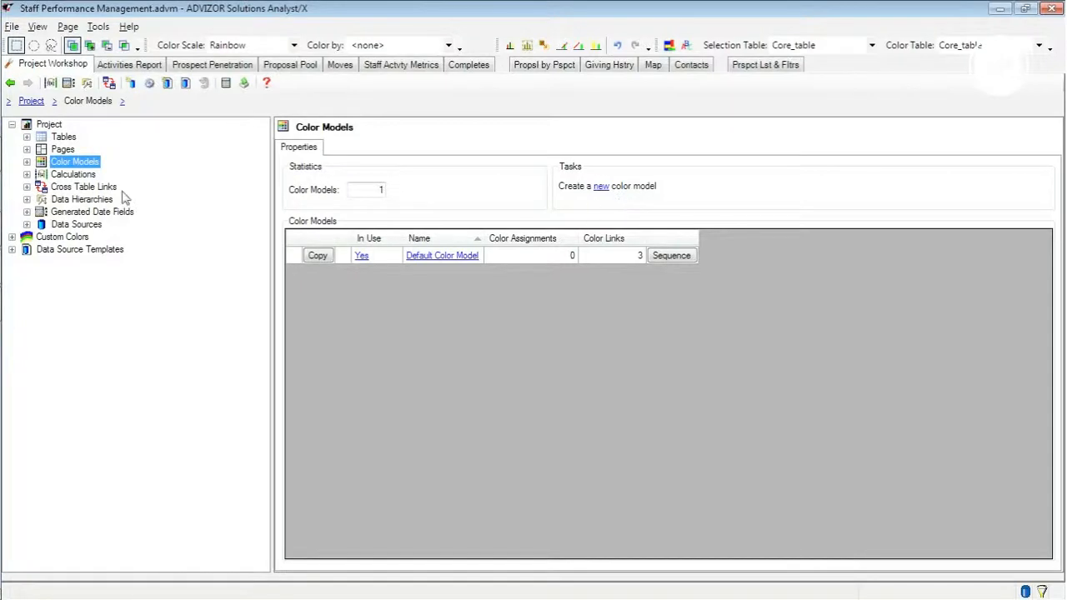
pyautogui.click(27, 162)
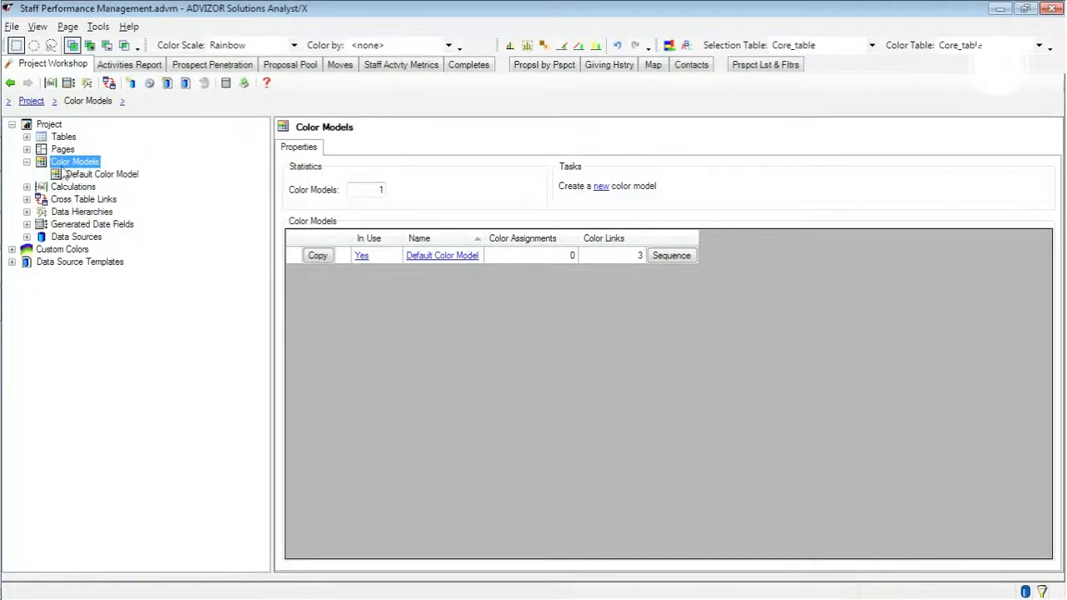
pyautogui.click(93, 176)
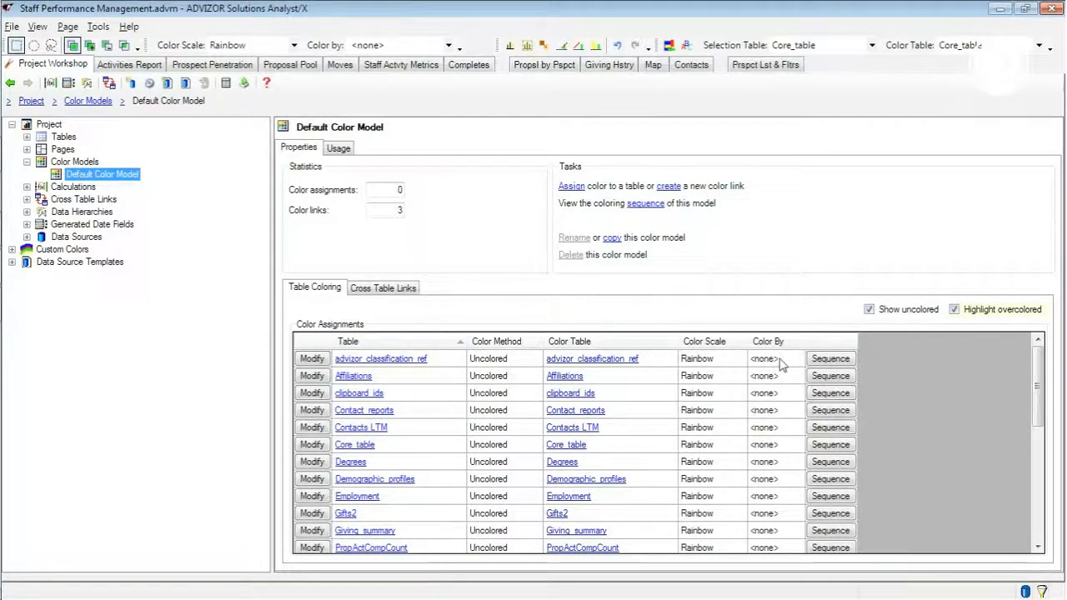
# - Review the Default Color Model's cross table links and table coloring, and glance at the Activities Report page
pyautogui.click(383, 288)
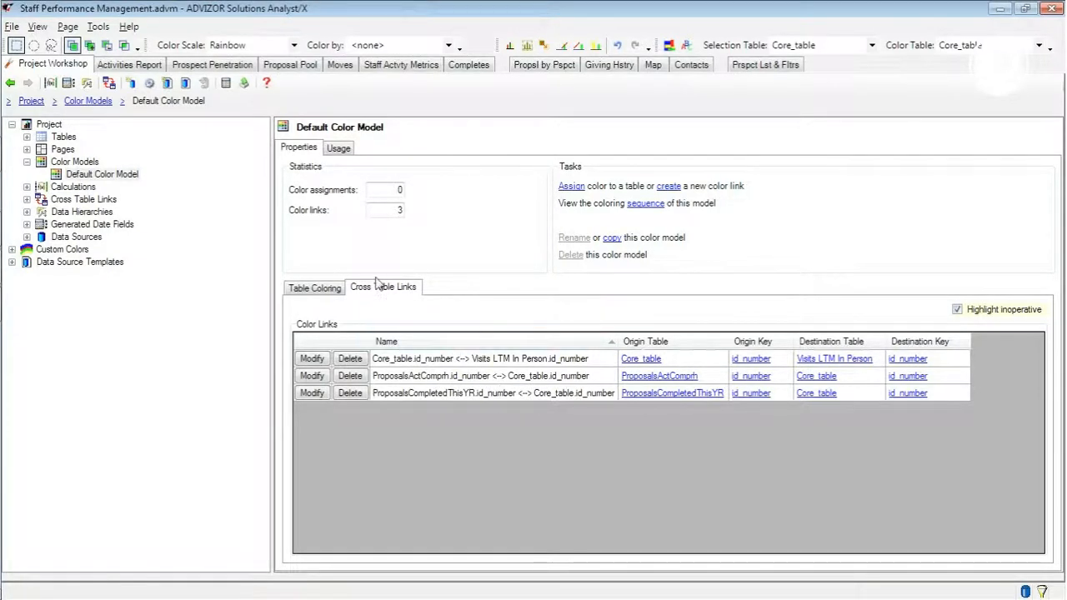
pyautogui.click(316, 287)
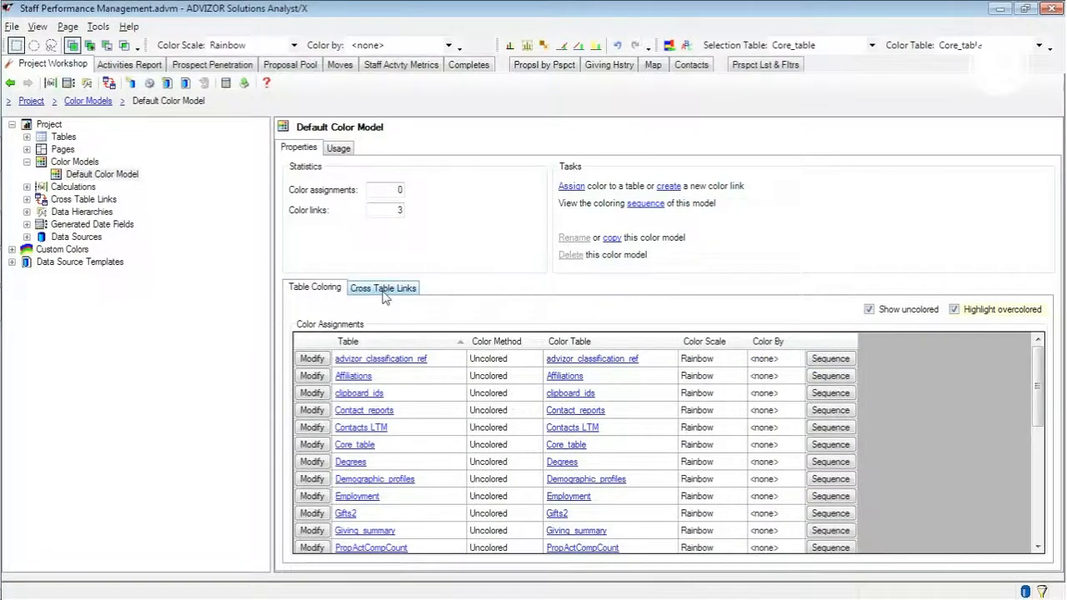
pyautogui.click(129, 67)
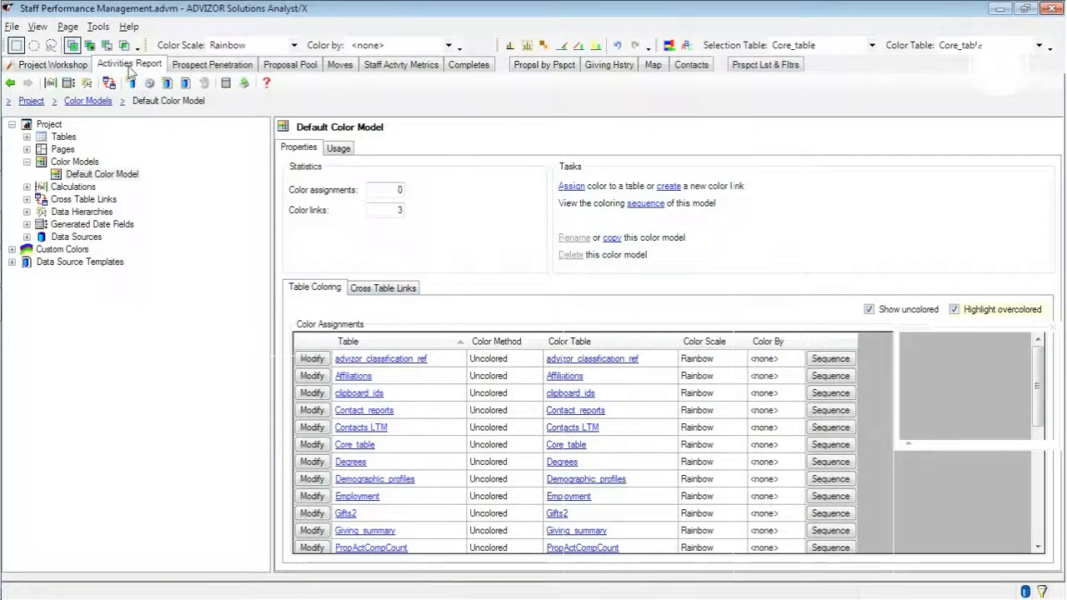
pyautogui.click(76, 67)
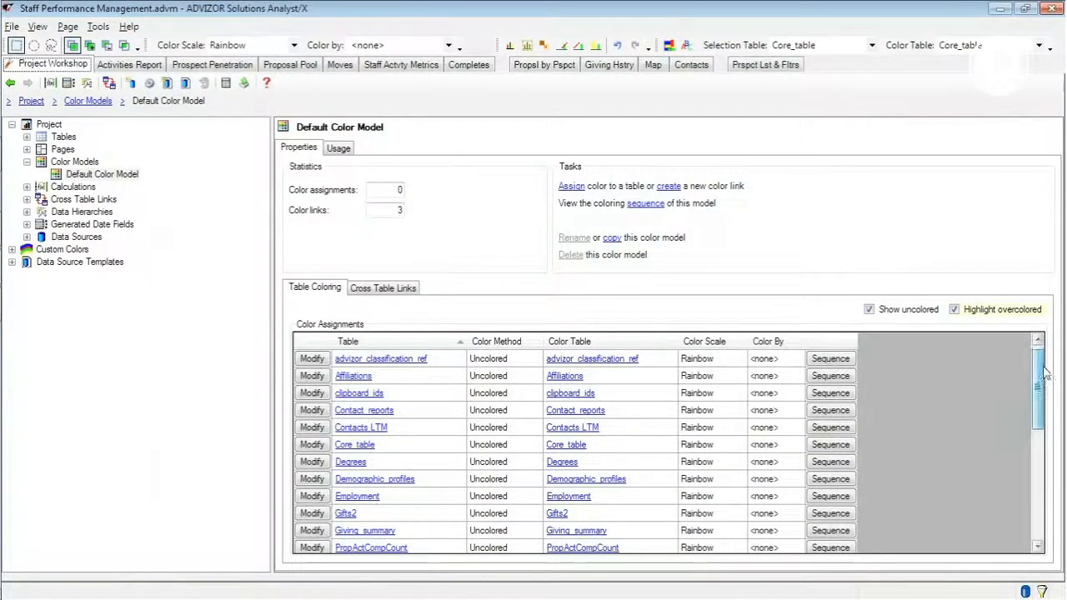
# - Assign coloring to Core_table by the Primary Staff Name field with the Pastel scale
pyautogui.scroll(-1, 1047, 377)
pyautogui.scroll(-1, 1046, 377)
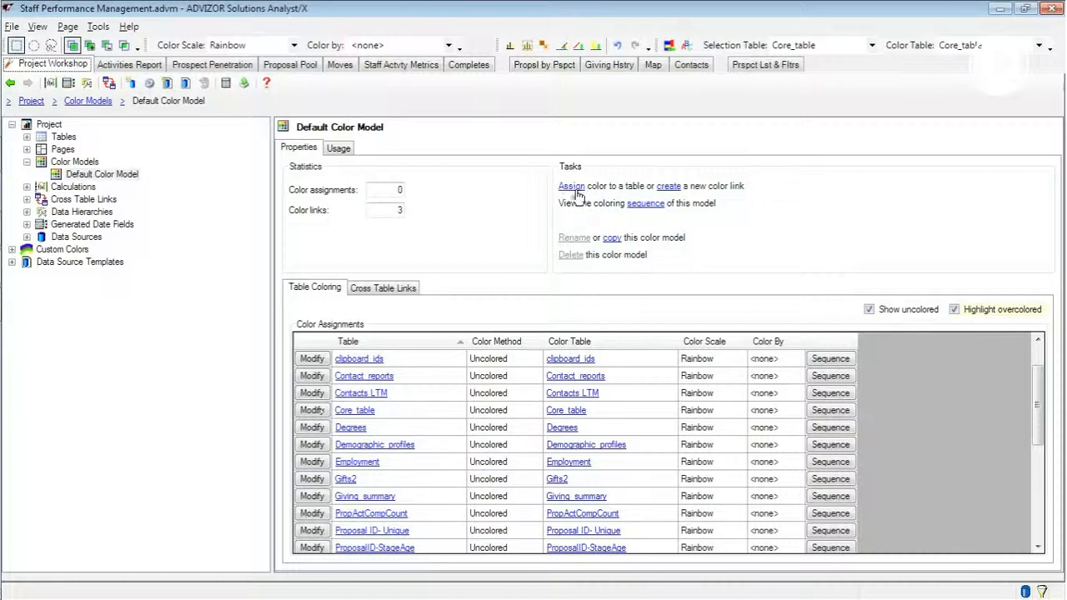
pyautogui.click(312, 410)
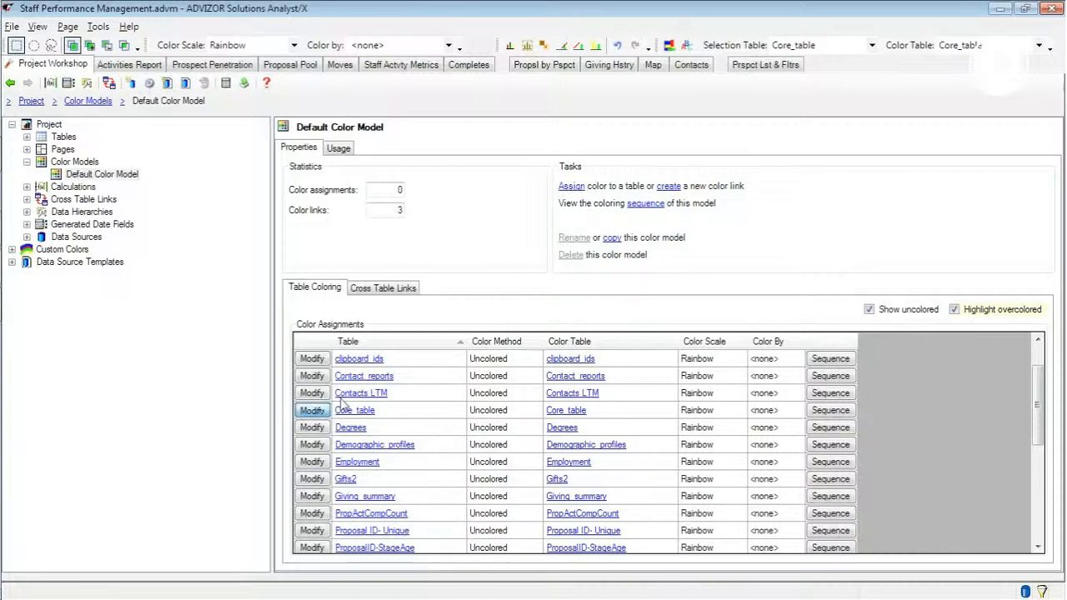
pyautogui.click(612, 291)
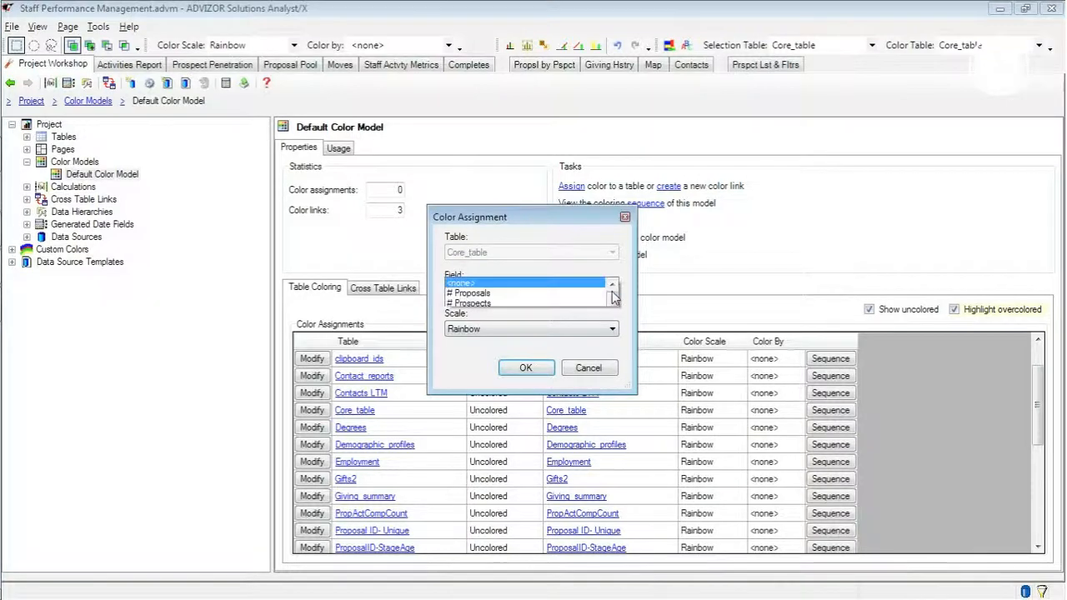
pyautogui.moveTo(612, 77); pyautogui.dragTo(614, 223)
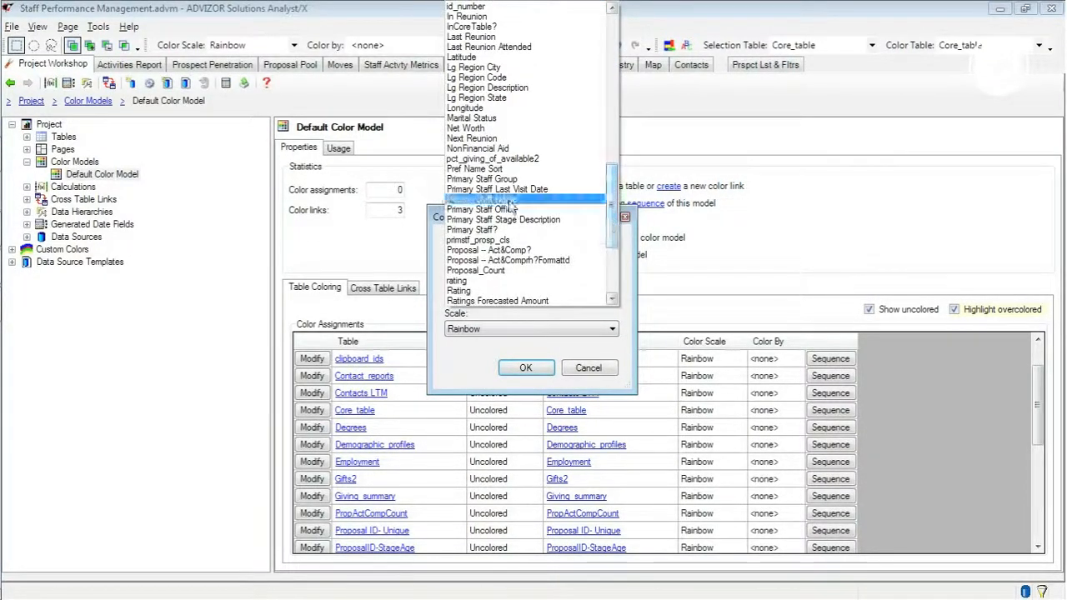
pyautogui.click(507, 200)
pyautogui.click(499, 332)
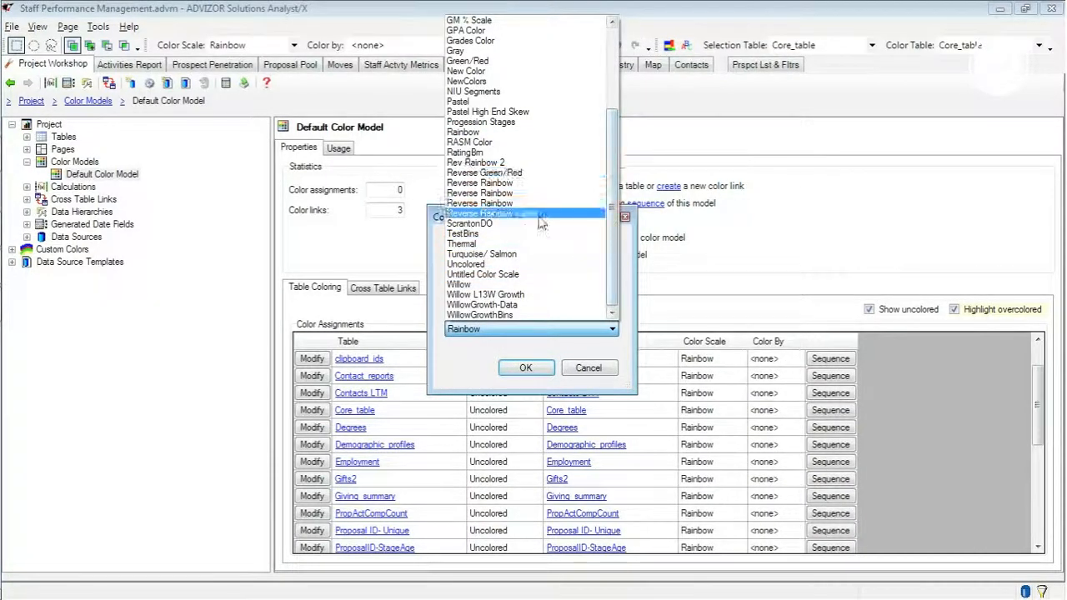
pyautogui.scroll(2, 622, 203)
pyautogui.click(479, 149)
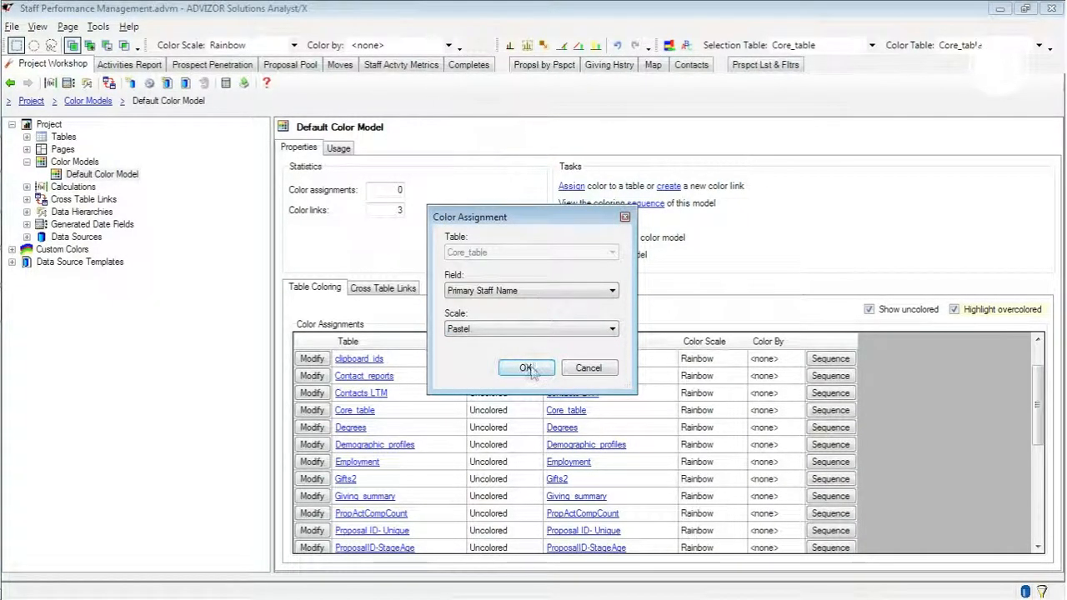
pyautogui.click(529, 369)
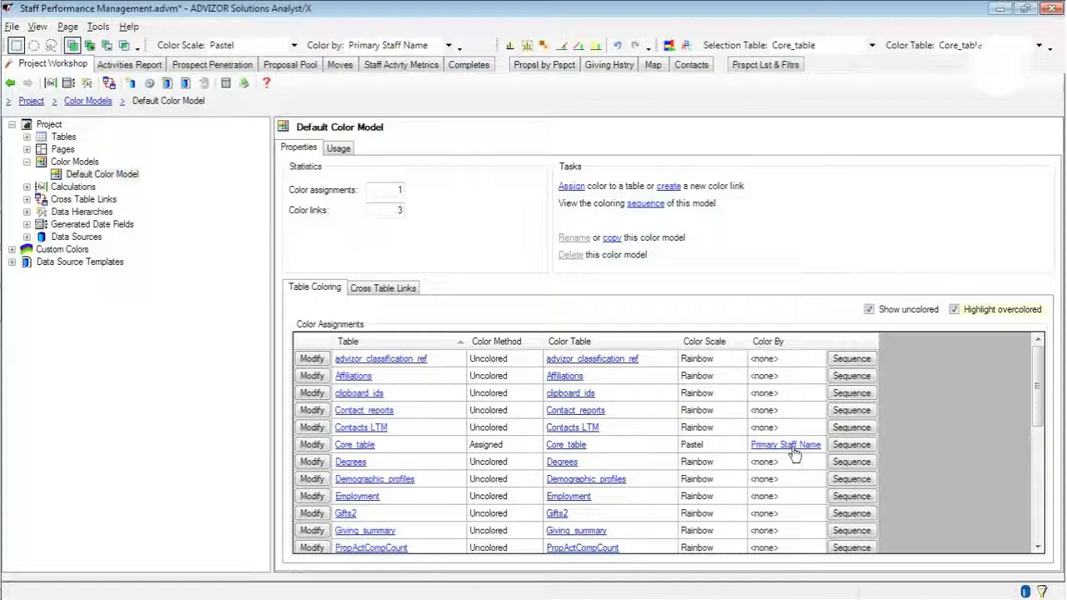
pyautogui.moveTo(1038, 366); pyautogui.dragTo(1038, 454)
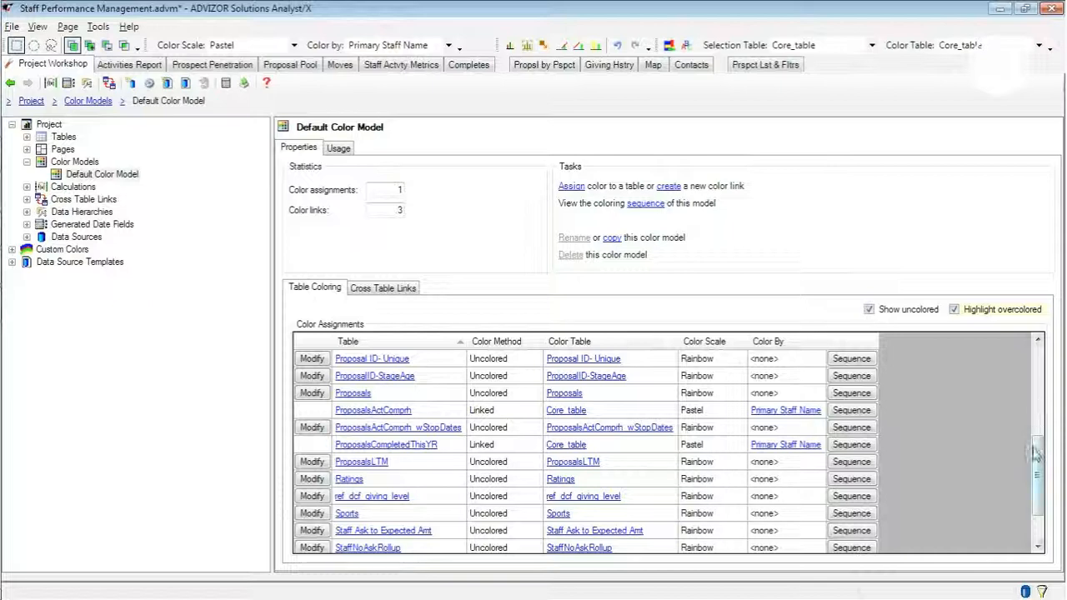
pyautogui.moveTo(1037, 460)
pyautogui.mouseDown()
pyautogui.moveTo(1037, 471)
pyautogui.moveTo(1036, 460)
pyautogui.mouseUp()
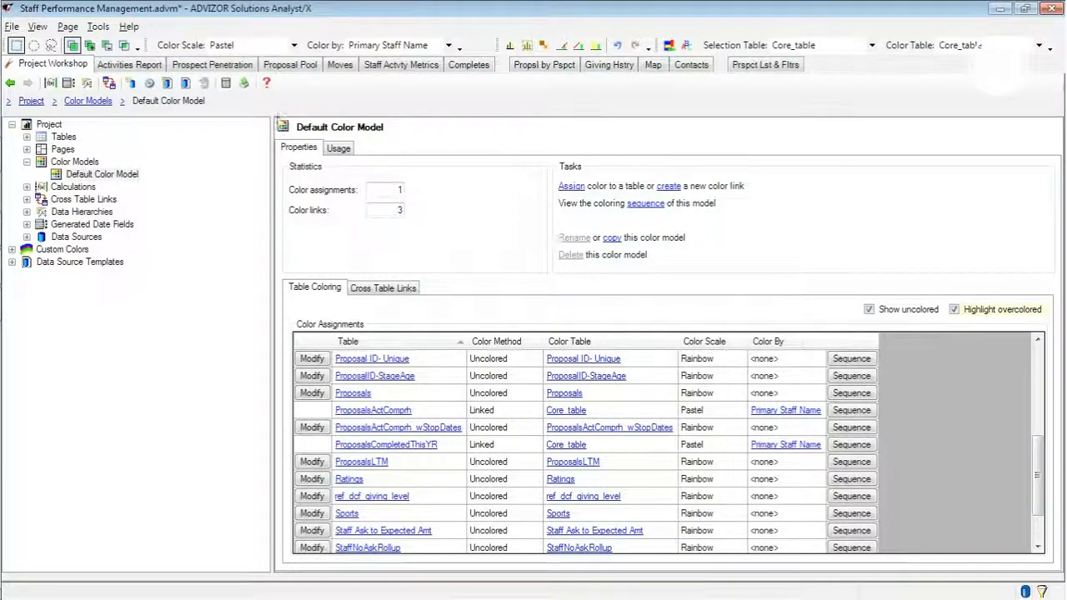
# - Begin a new cross table selection link with Core_table as the origin table and id_number as its field key
pyautogui.click(108, 85)
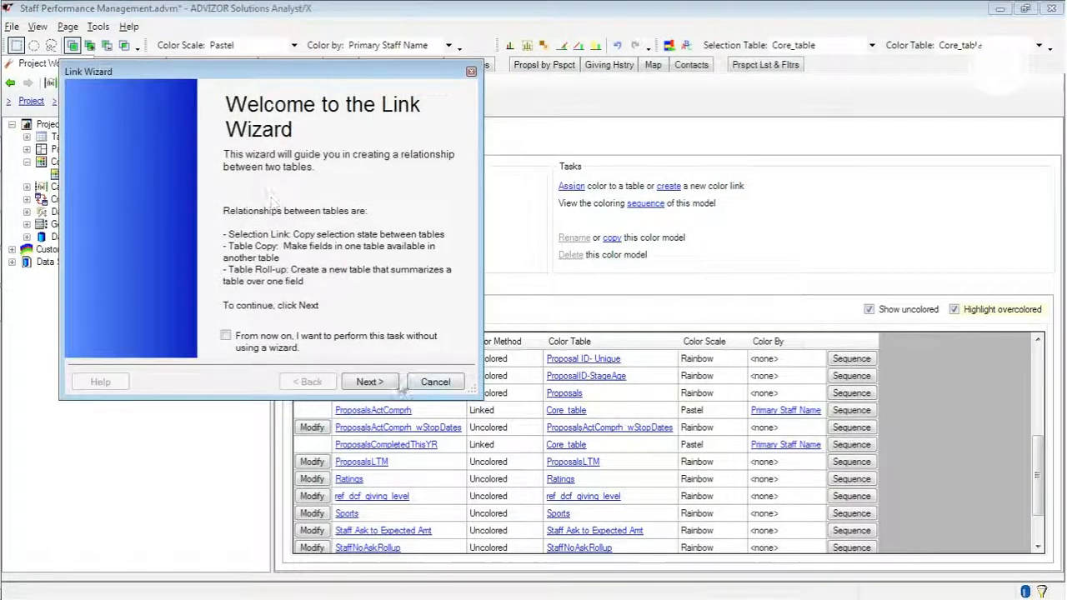
pyautogui.click(366, 381)
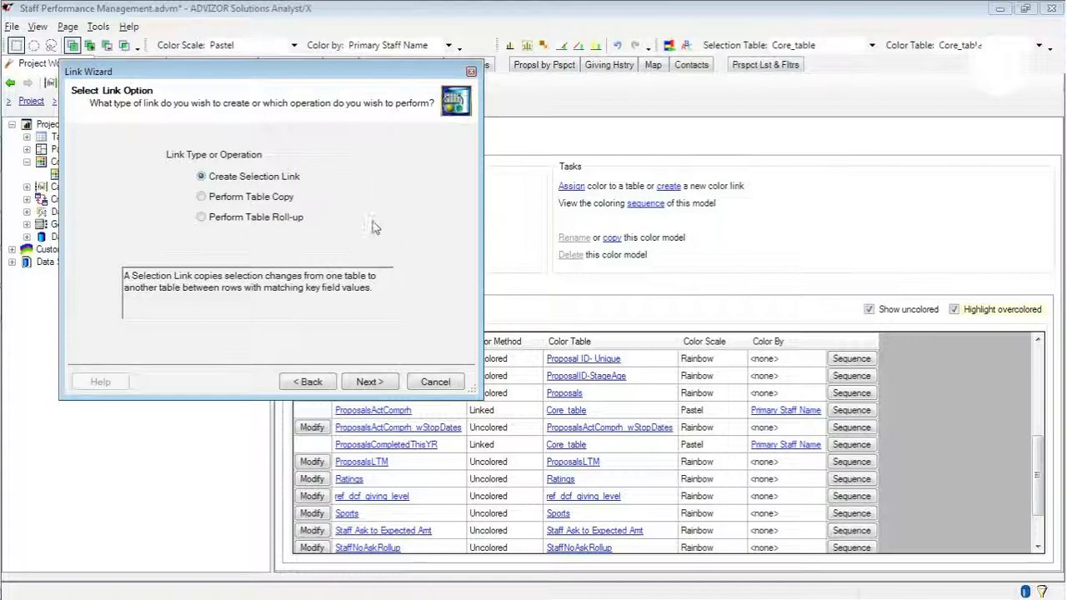
pyautogui.click(370, 381)
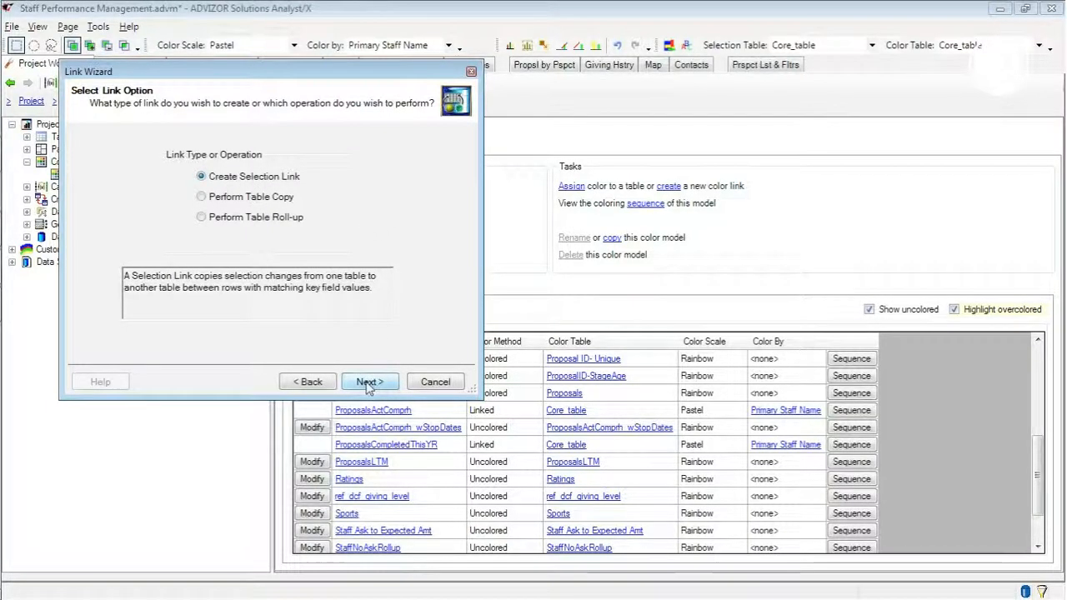
pyautogui.click(309, 180)
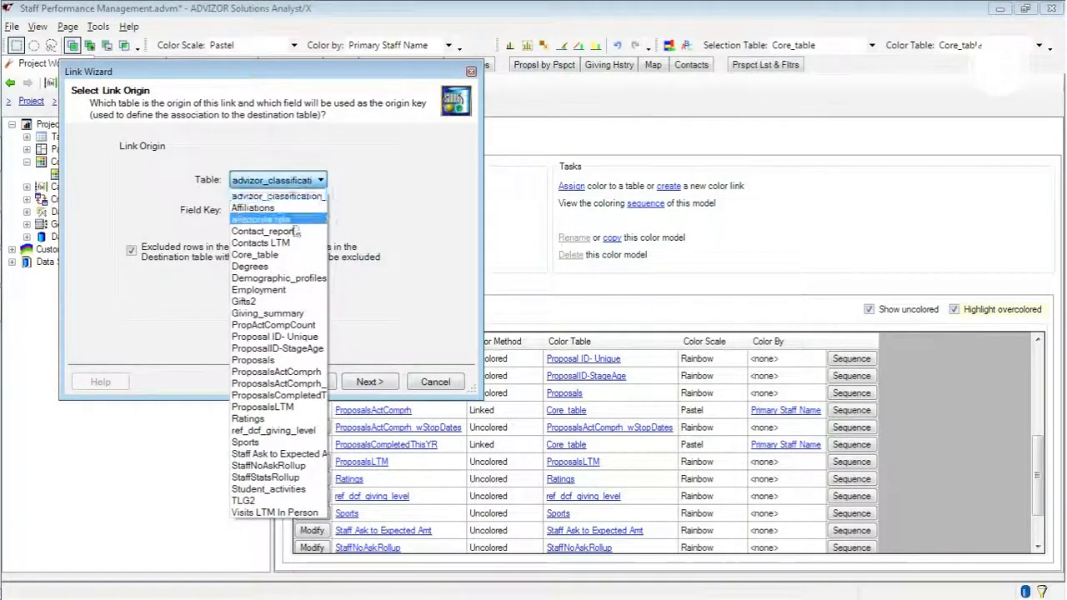
pyautogui.click(259, 238)
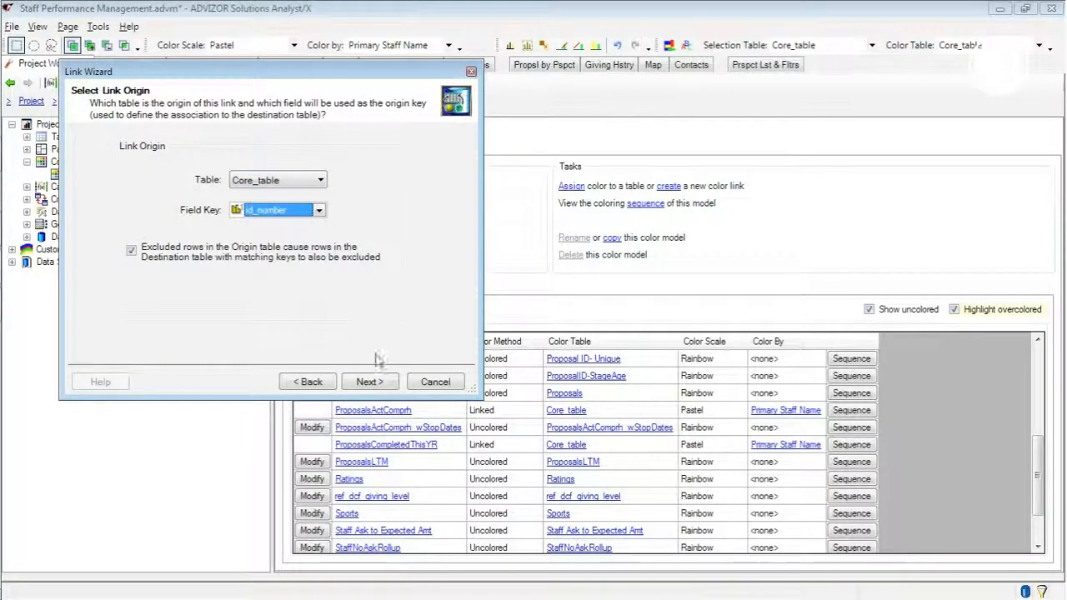
pyautogui.click(367, 382)
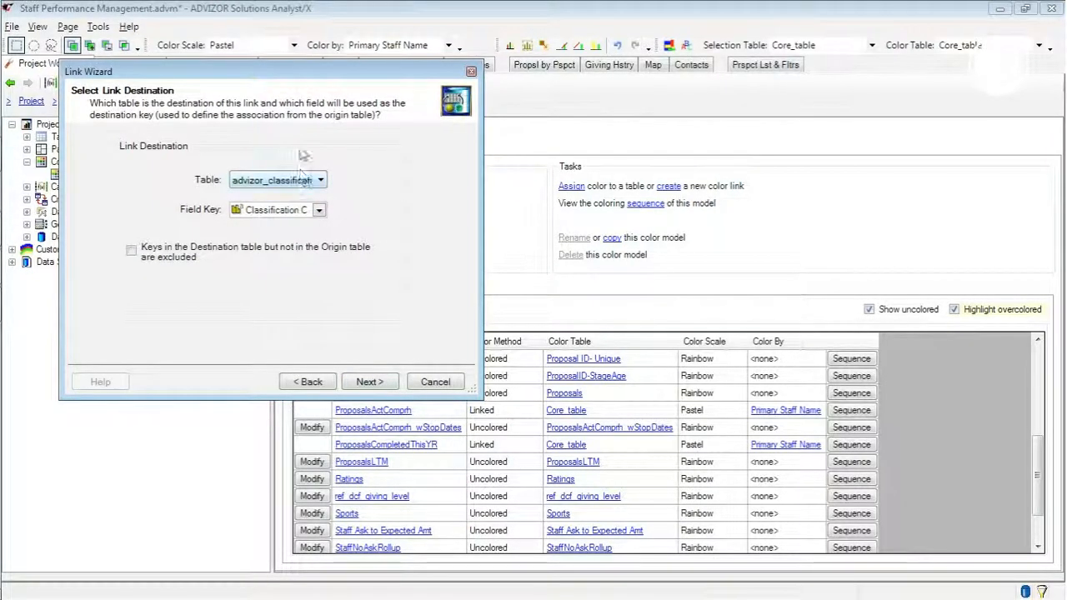
# - Try ProposalsActComprh with field key id_number as the link destination and check whether a matching color link is allowed
pyautogui.moveTo(249, 72); pyautogui.dragTo(252, 19)
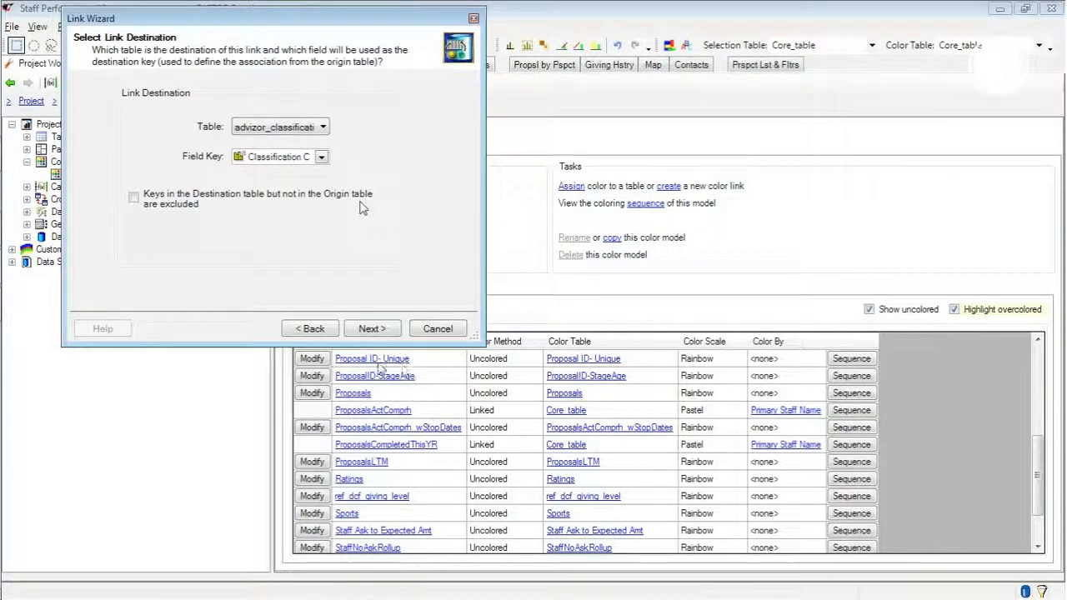
pyautogui.click(313, 130)
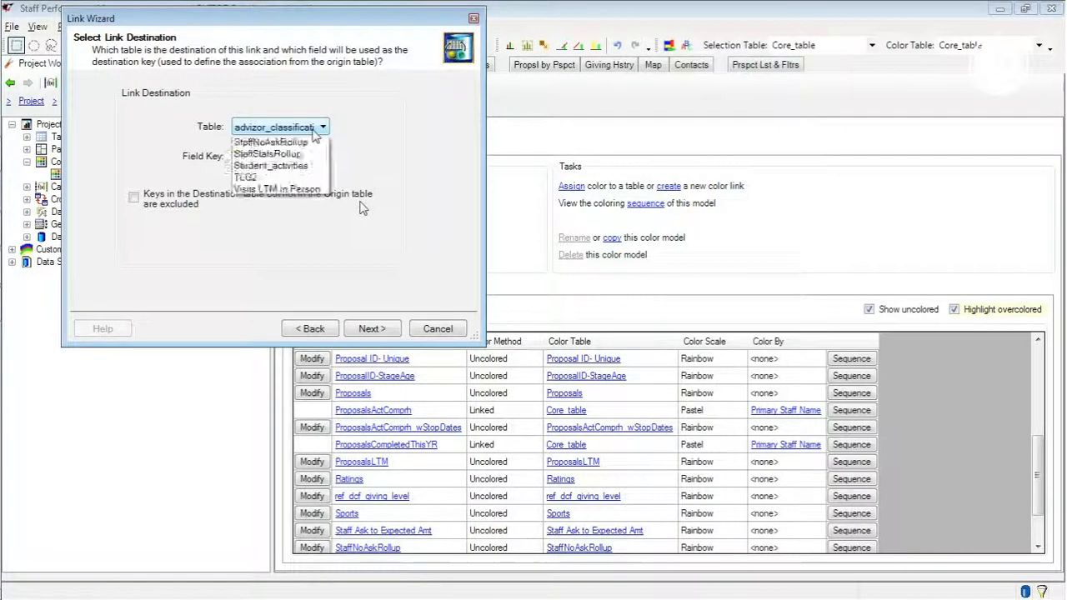
pyautogui.click(299, 309)
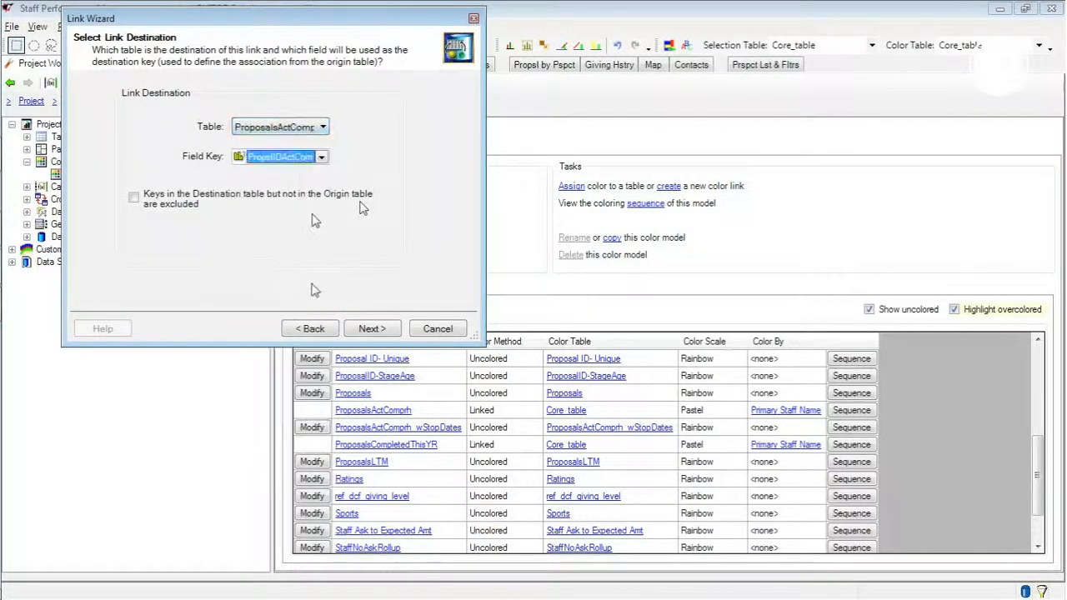
pyautogui.click(321, 156)
pyautogui.moveTo(322, 184); pyautogui.dragTo(321, 220)
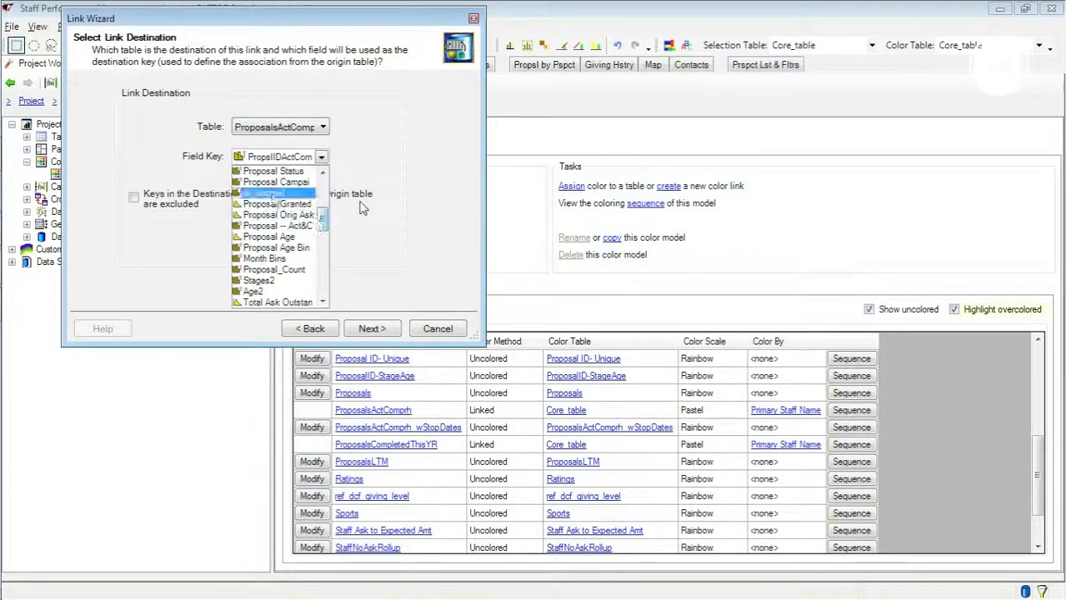
pyautogui.click(266, 197)
pyautogui.click(372, 329)
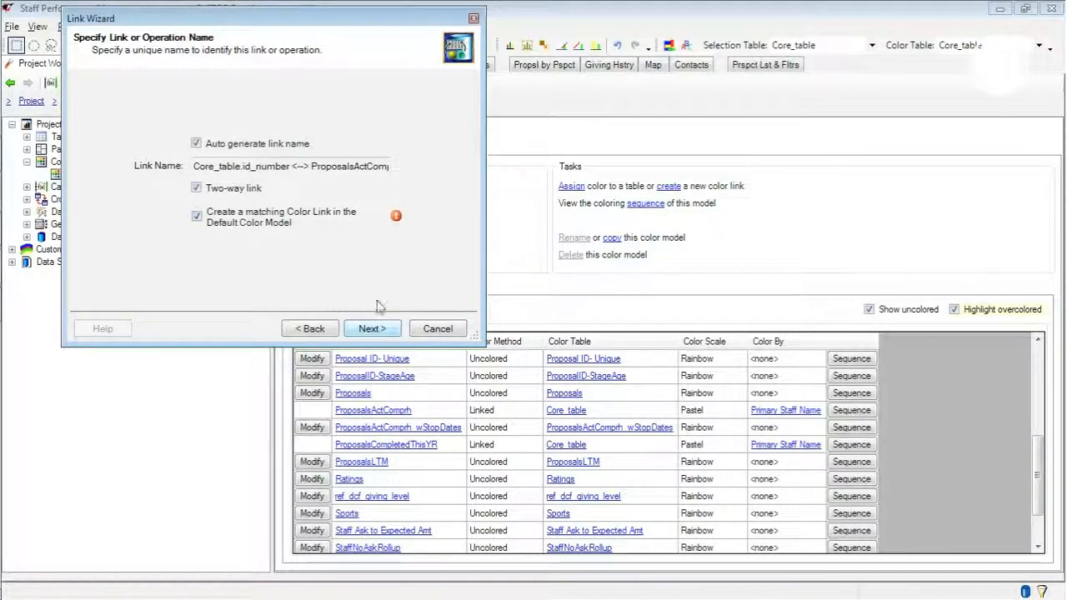
pyautogui.moveTo(397, 219)
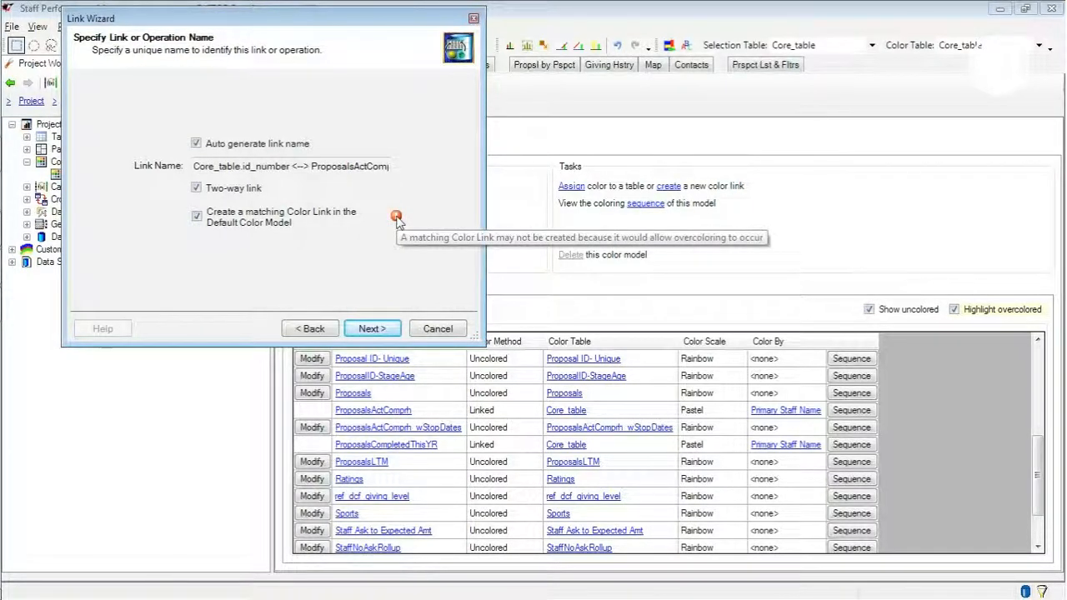
pyautogui.click(322, 328)
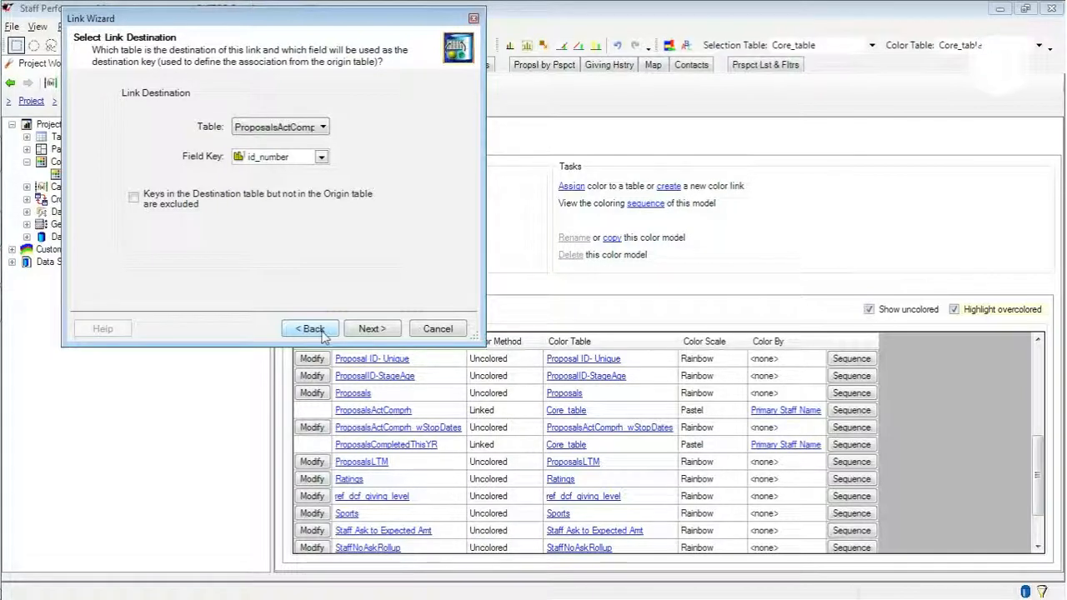
# - Create the two-way link to Gifts2 on ID Prelim with a matching color link, and hide uncolored tables in the color assignments
pyautogui.click(319, 127)
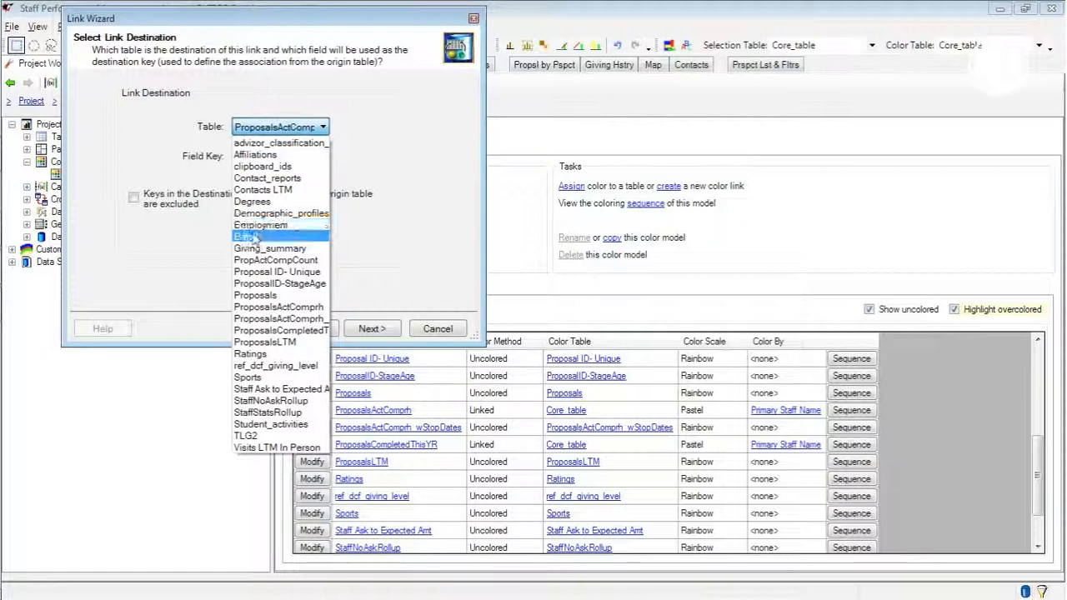
pyautogui.click(300, 237)
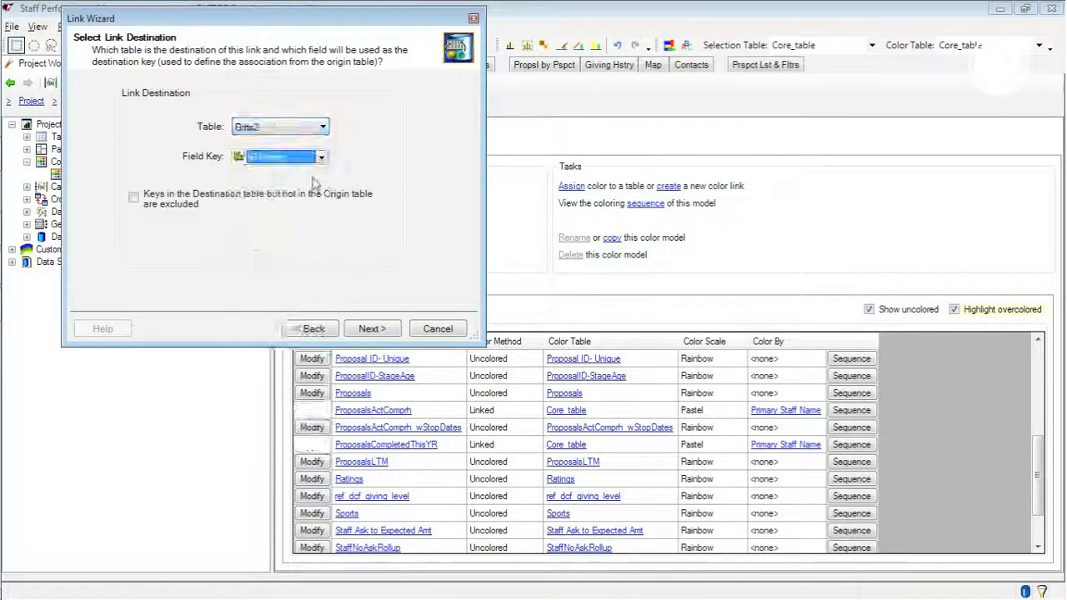
pyautogui.click(372, 327)
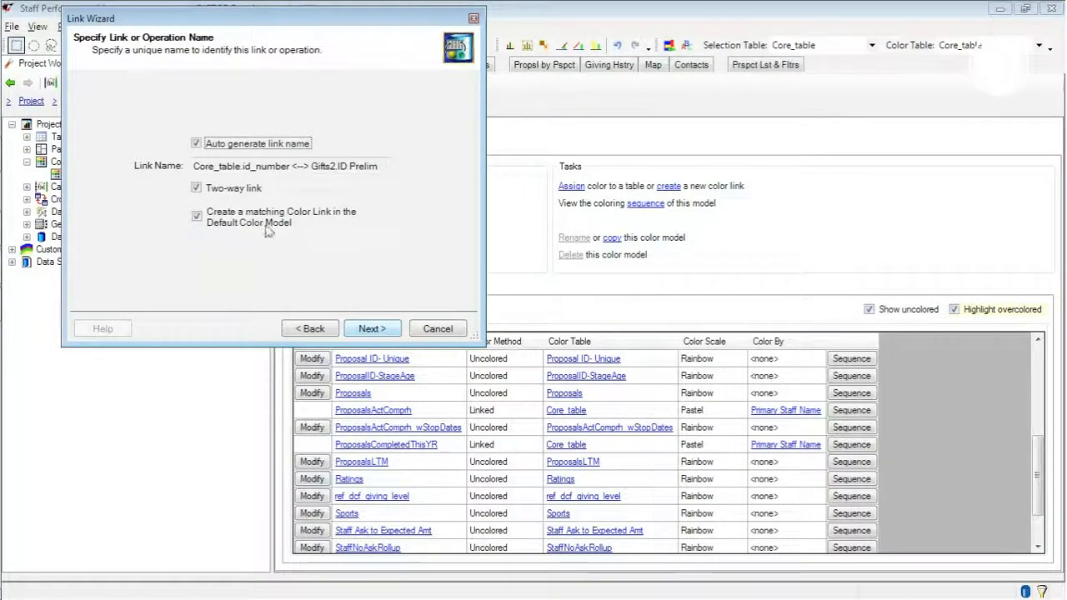
pyautogui.click(377, 329)
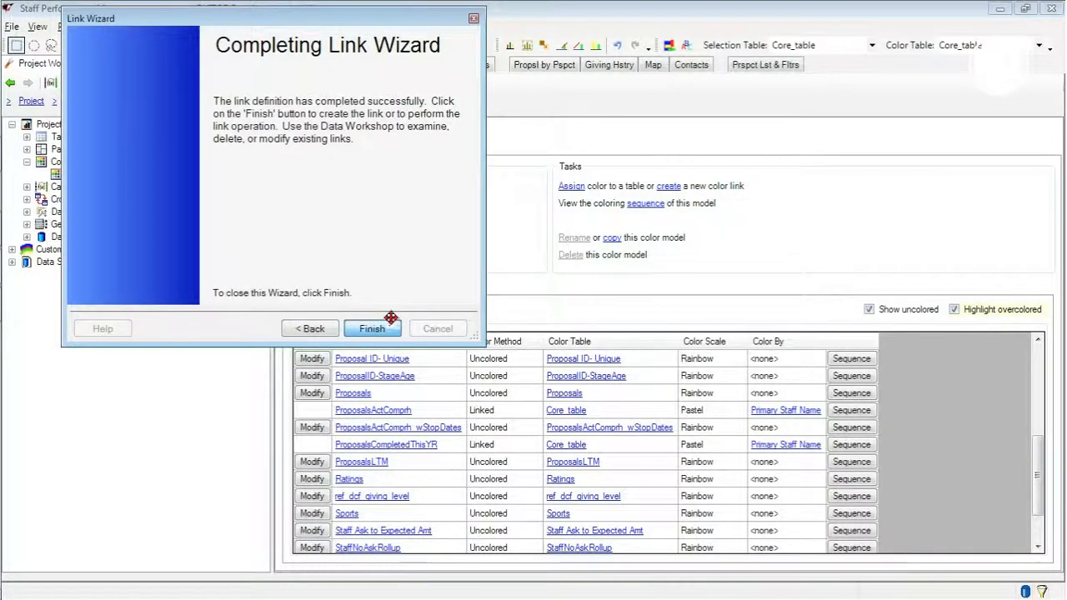
pyautogui.click(388, 325)
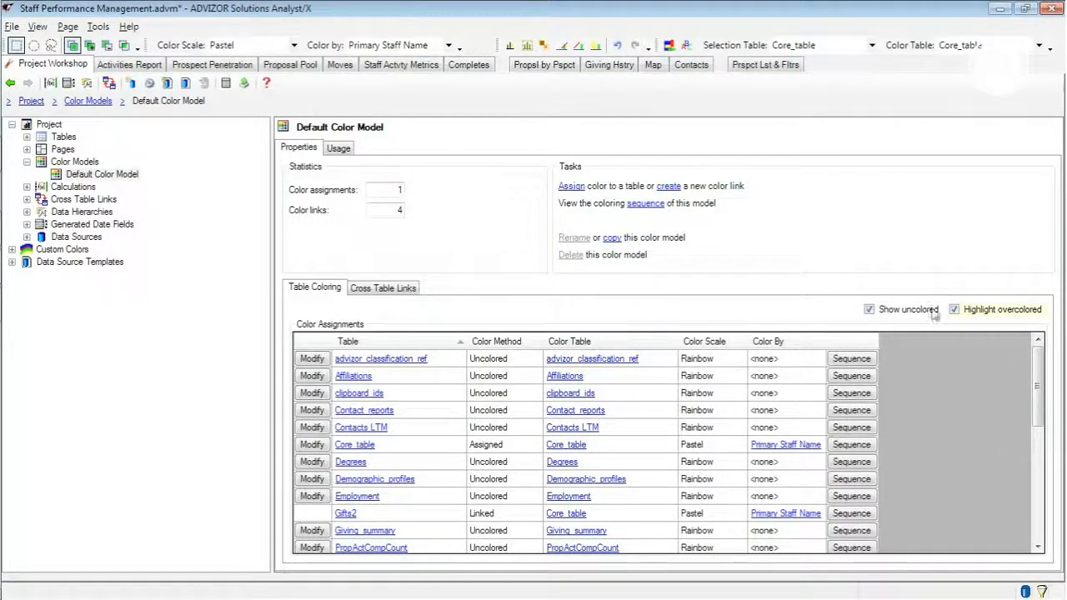
pyautogui.click(870, 310)
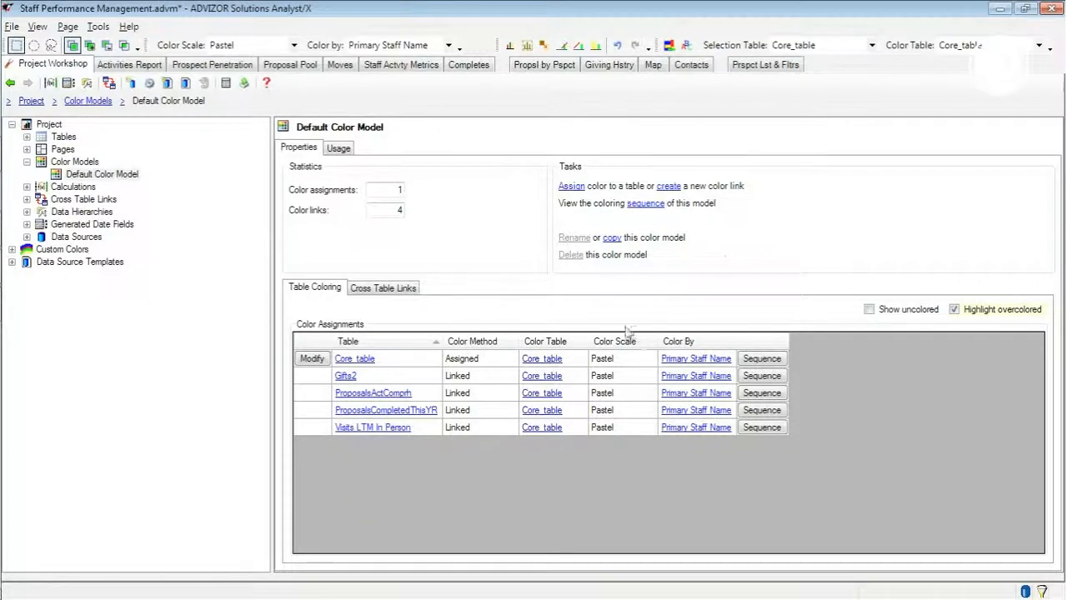
# - Create a one-way color link from Core_table's id_number to Contact_reports' id_number, and list the model's cross table links
pyautogui.click(672, 186)
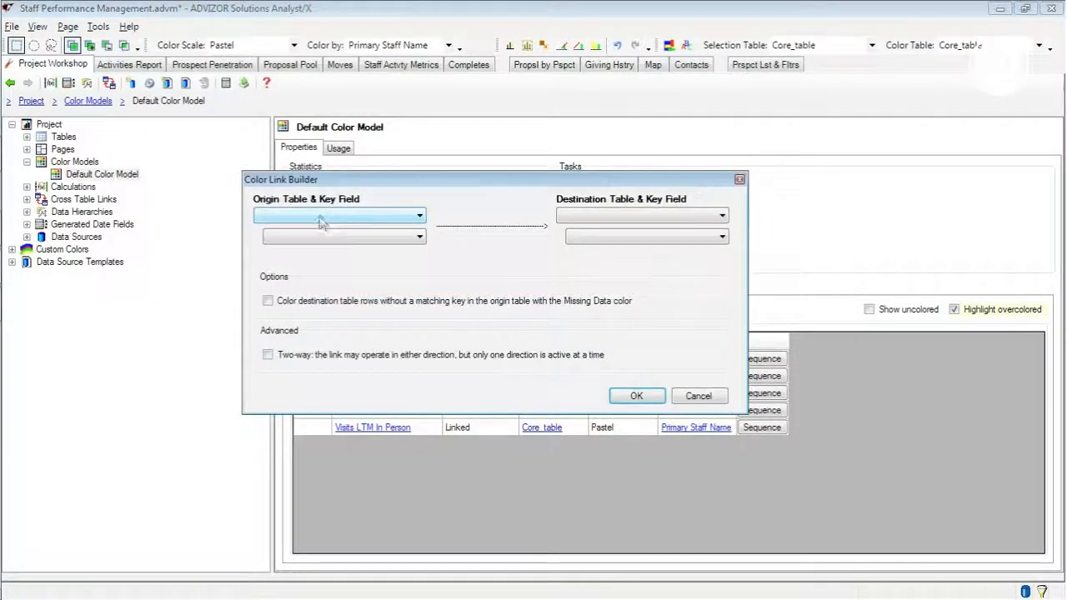
pyautogui.click(420, 215)
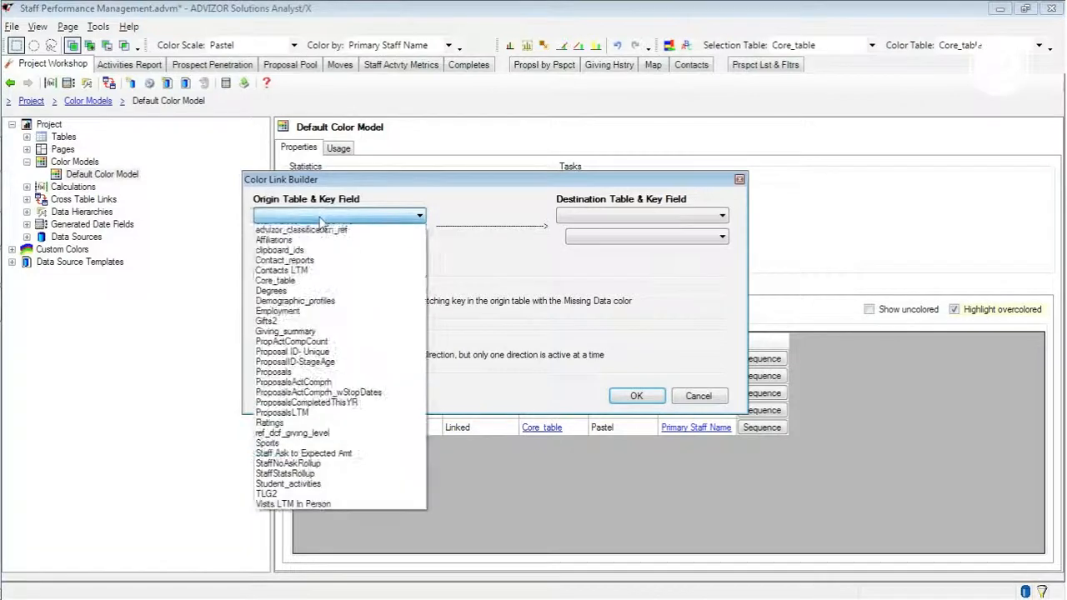
pyautogui.click(280, 280)
pyautogui.click(300, 238)
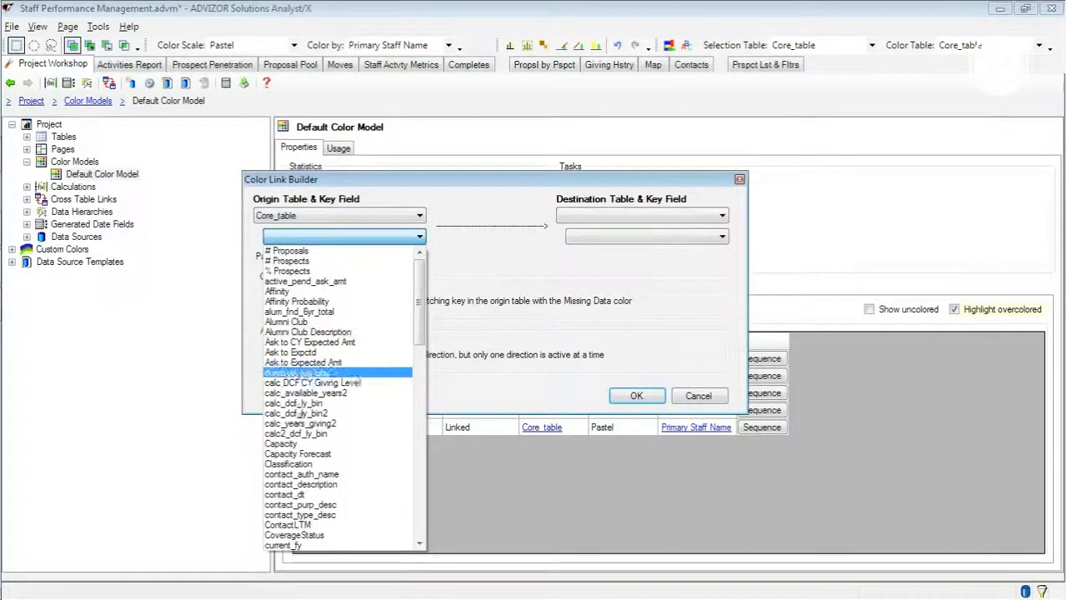
pyautogui.scroll(-9, 426, 310)
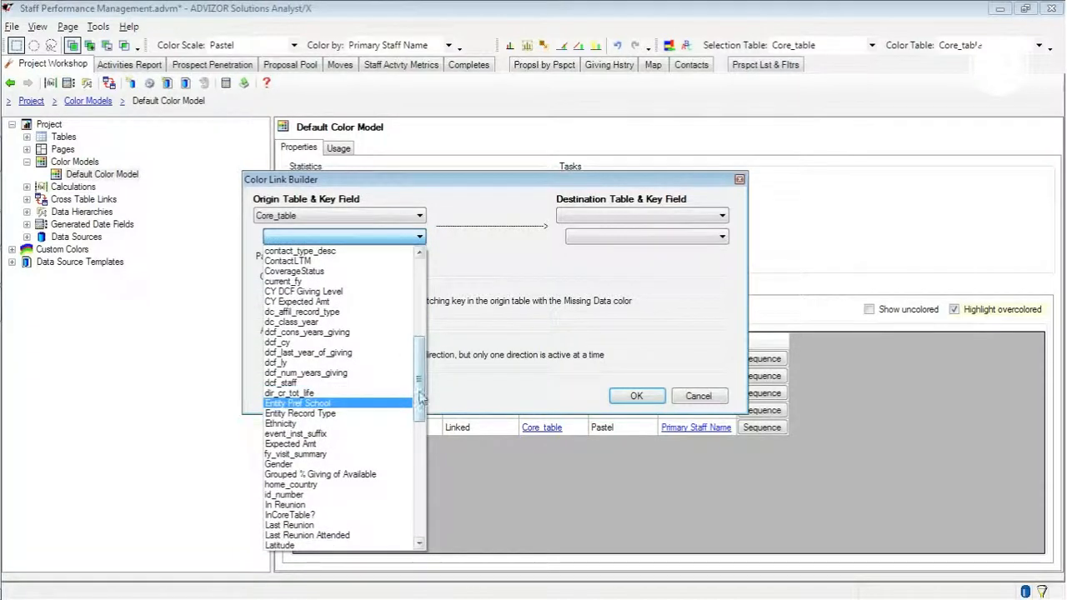
pyautogui.click(333, 495)
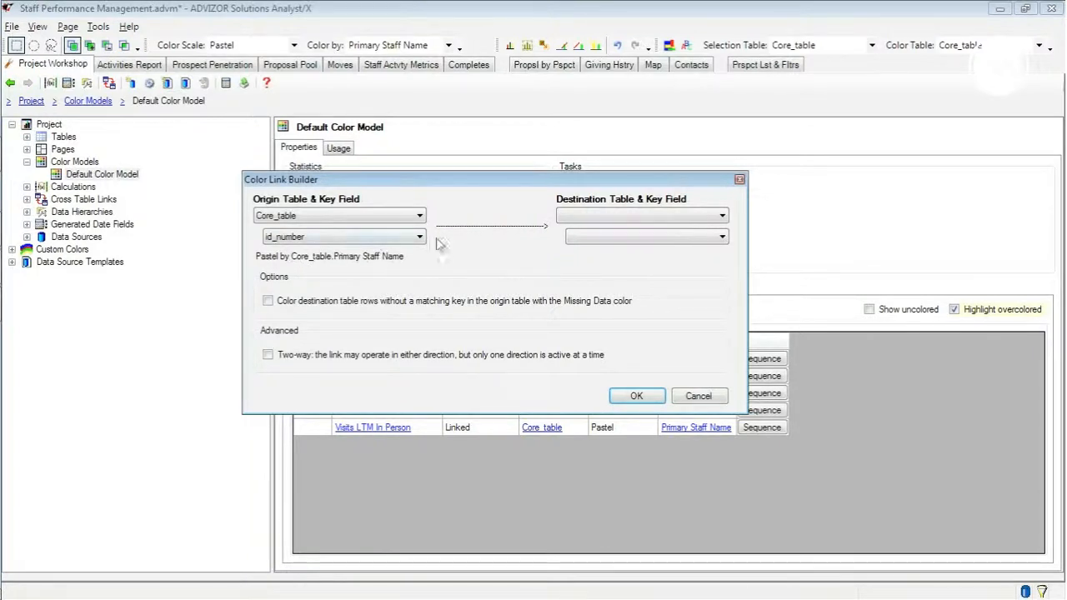
pyautogui.click(597, 216)
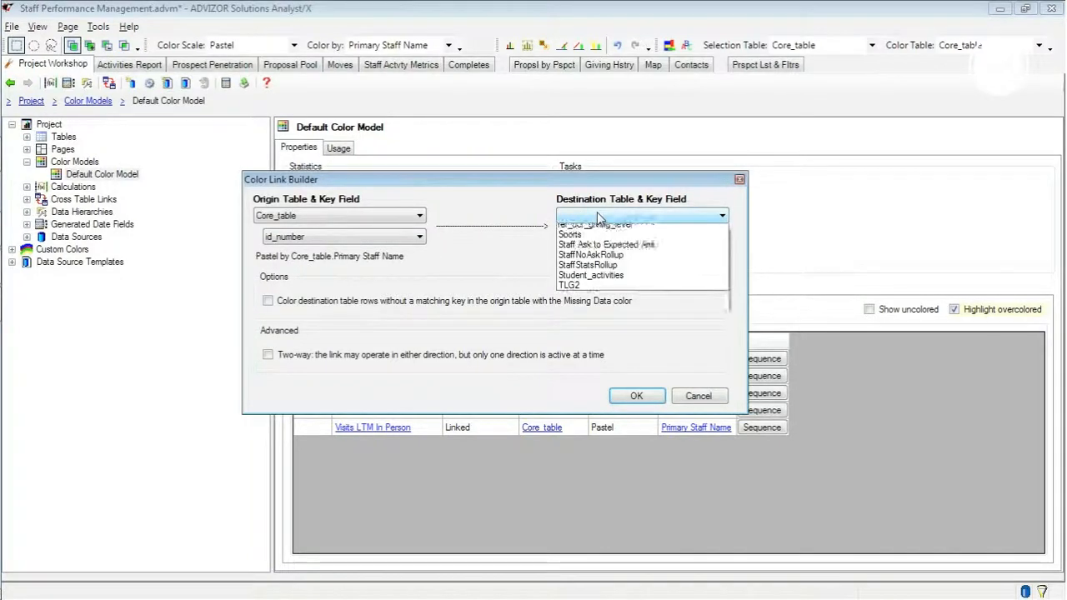
pyautogui.click(601, 261)
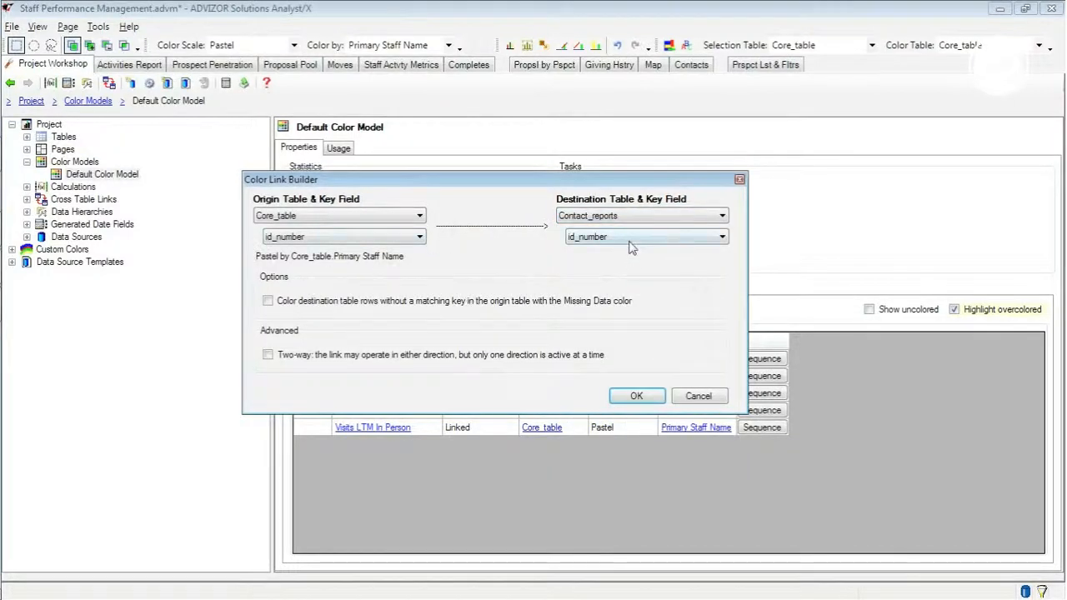
pyautogui.click(644, 398)
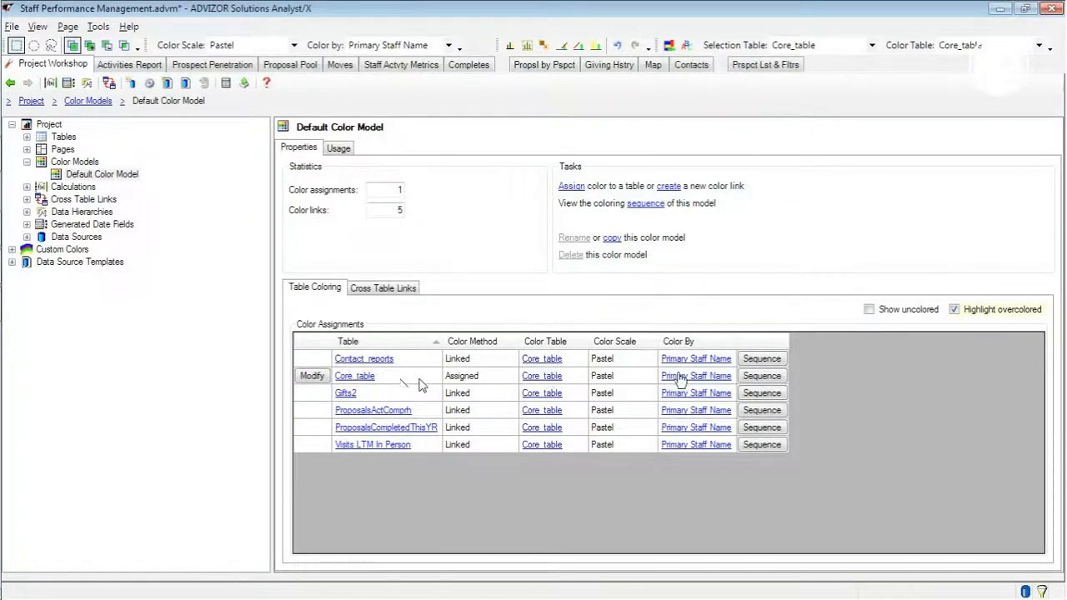
pyautogui.click(389, 288)
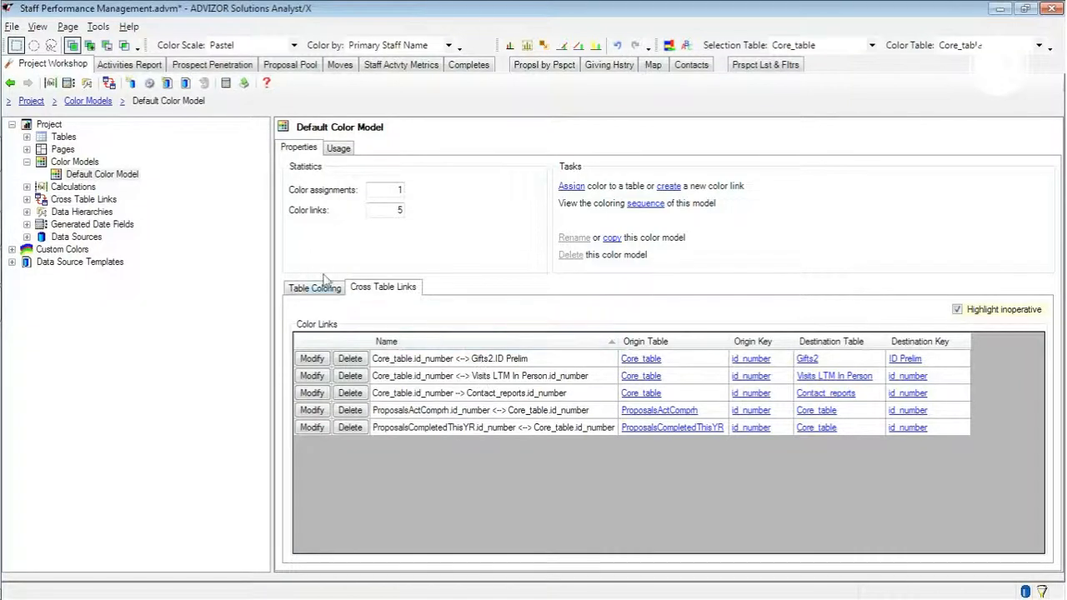
pyautogui.click(102, 173)
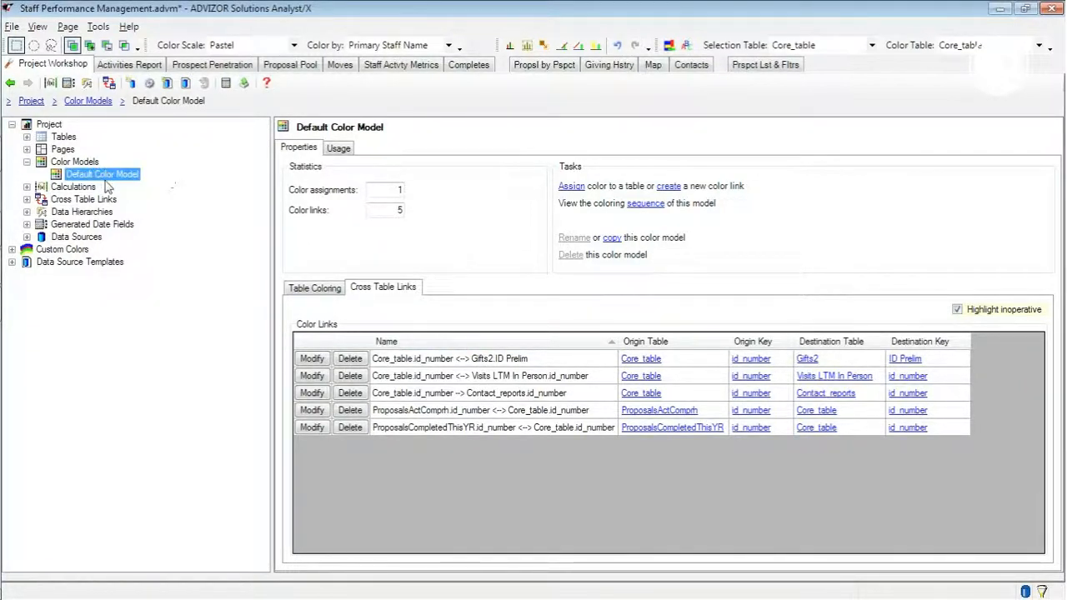
# - Display the color and selection legends on the Activities Report page, and view the coloring of the Prospect Penetration page
pyautogui.click(127, 65)
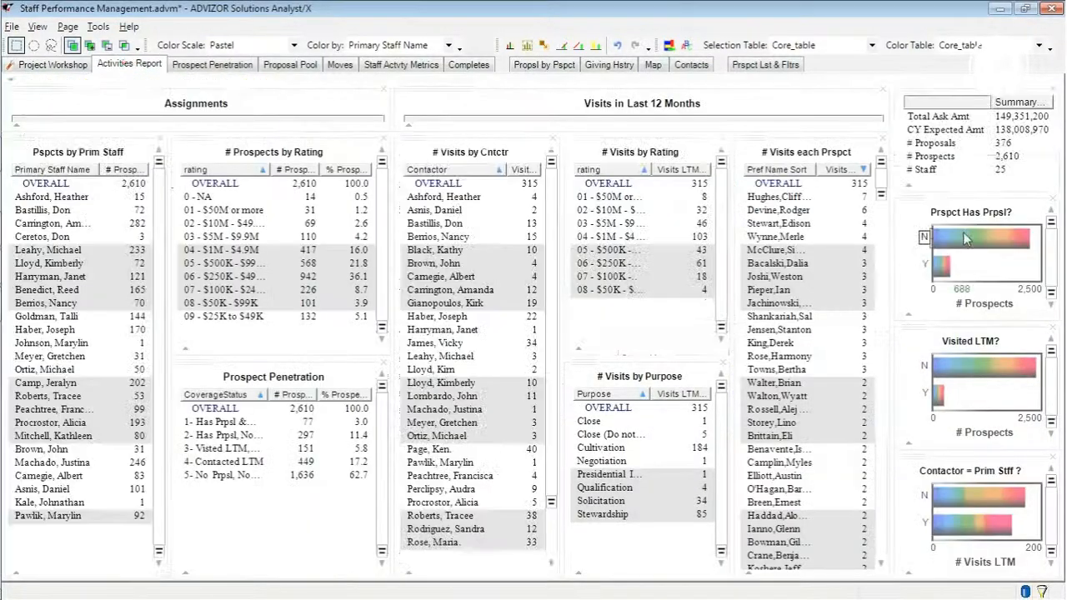
pyautogui.click(38, 27)
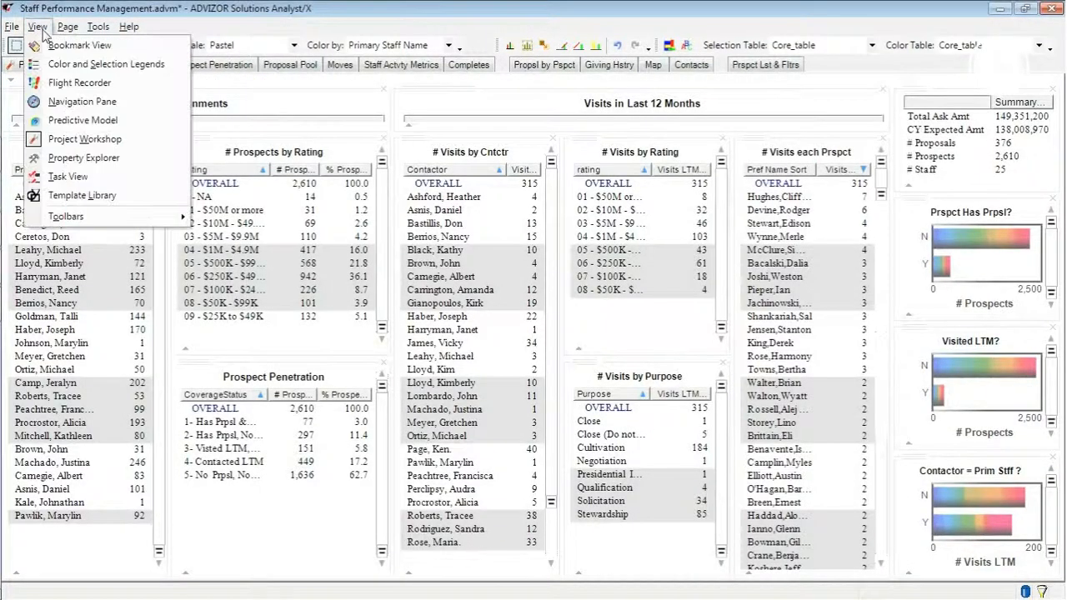
pyautogui.click(53, 65)
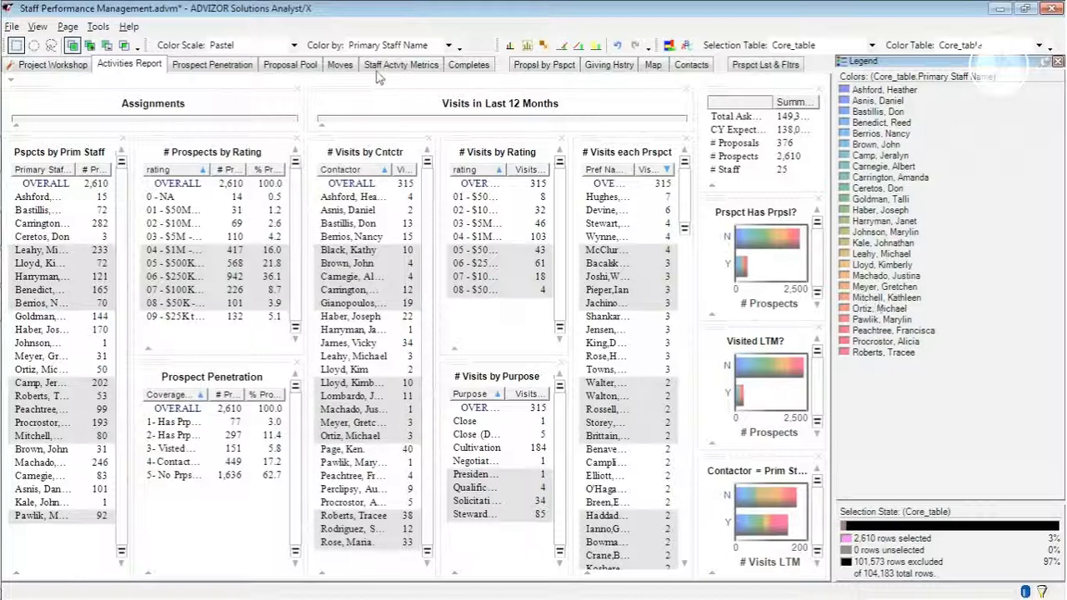
pyautogui.click(195, 74)
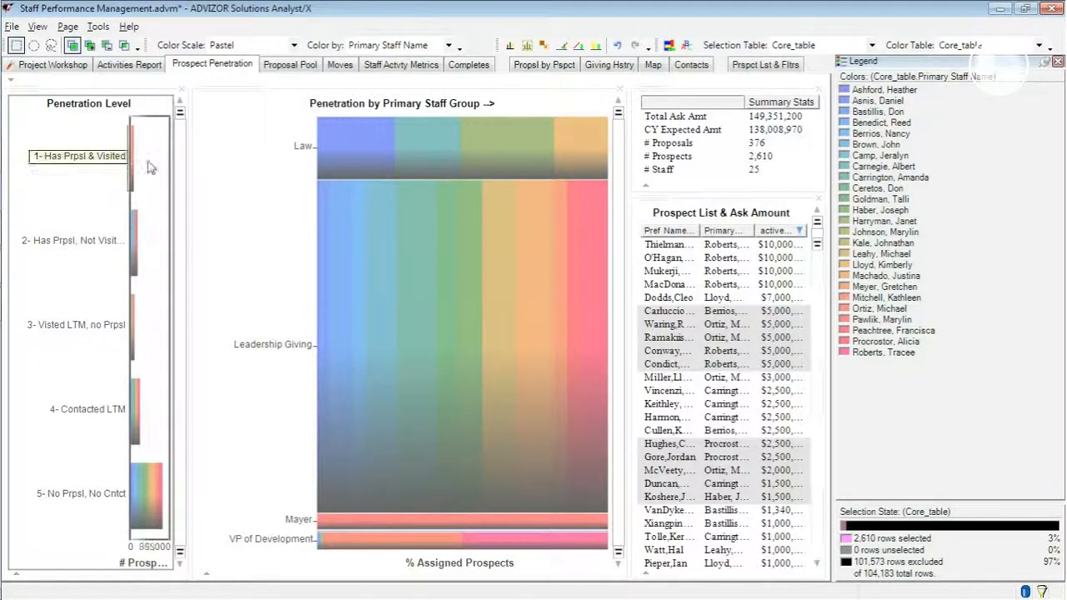
pyautogui.moveTo(147, 165)
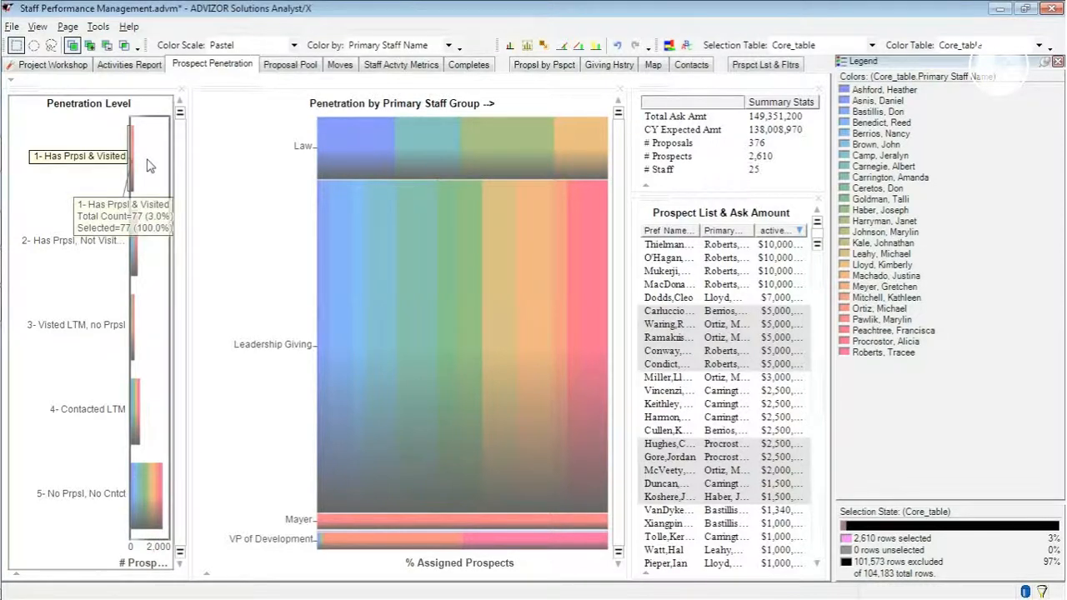
# - Create a new color model named Prospect Penetration in the project workshop
pyautogui.click(49, 66)
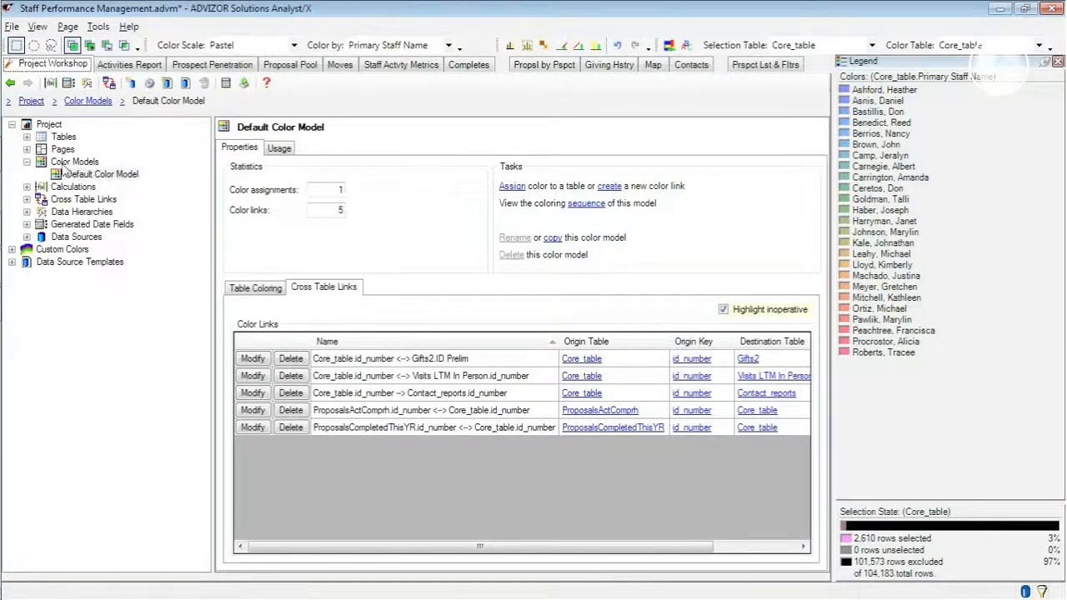
pyautogui.click(65, 163)
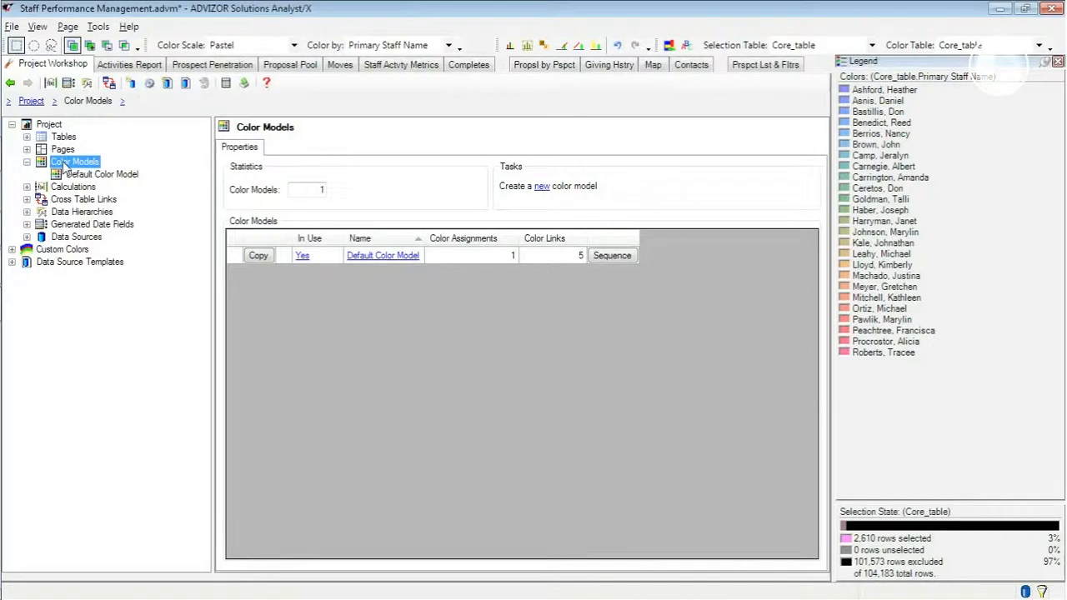
pyautogui.click(544, 188)
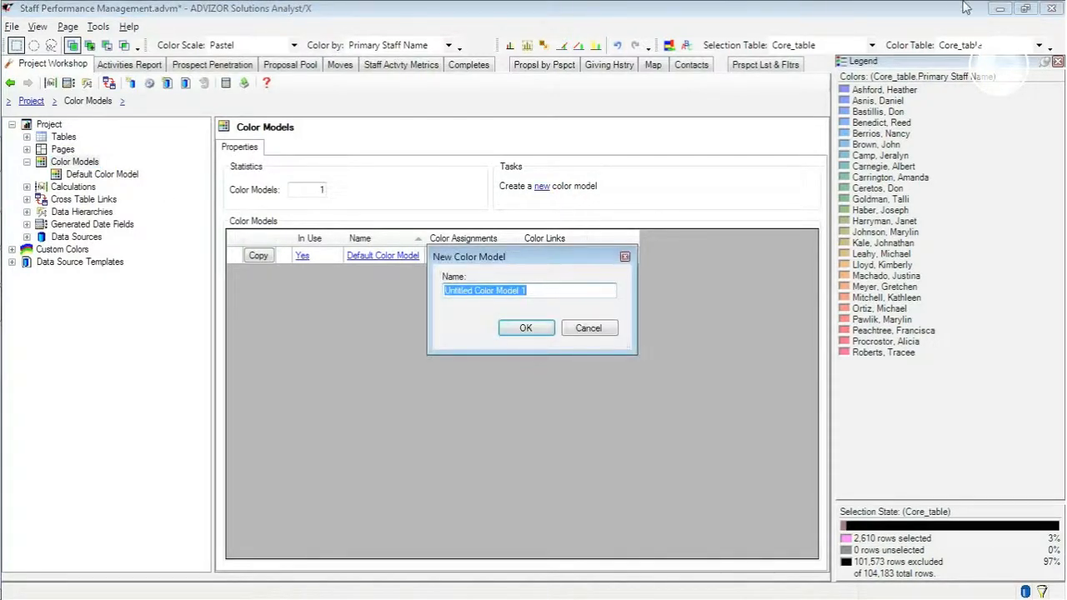
pyautogui.write('Prospect Penetration')
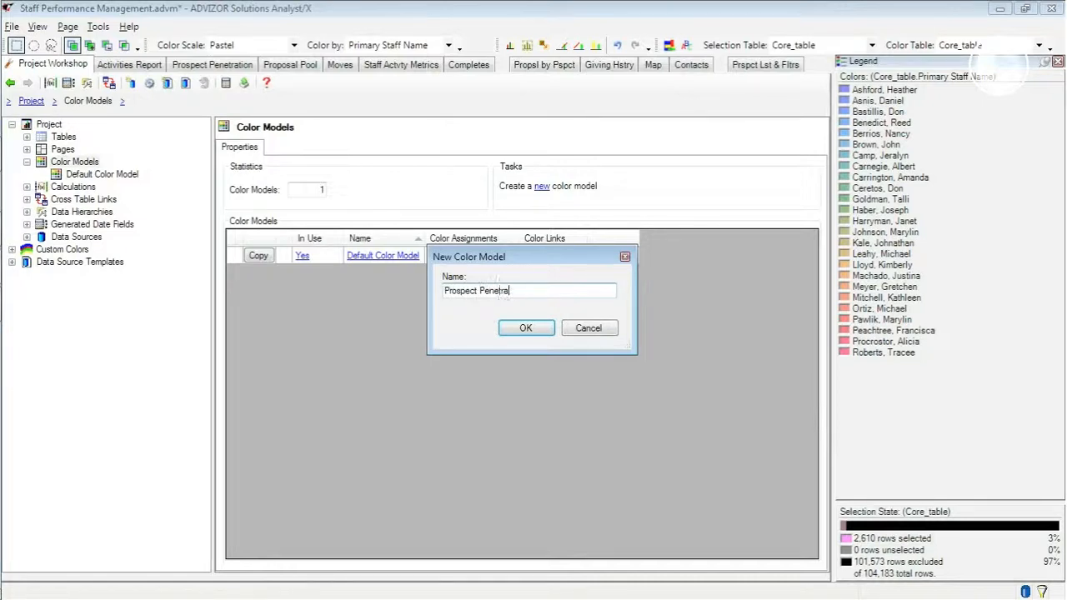
pyautogui.click(538, 331)
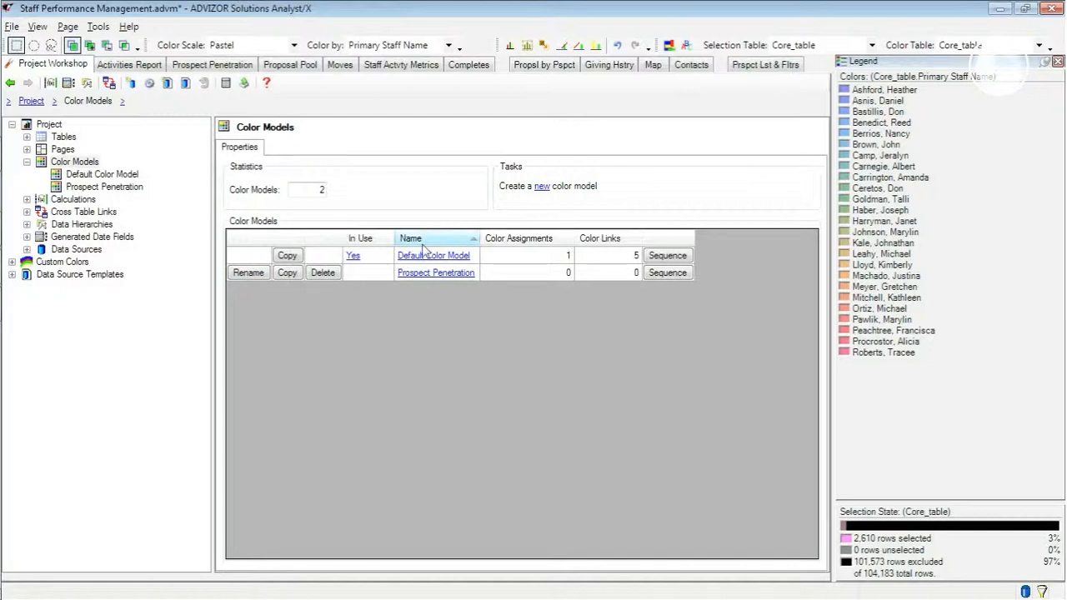
# - In the Prospect Penetration color model, show uncolored tables and assign coloring to Core_table by CoverageStatus with the Rainbow scale
pyautogui.click(85, 188)
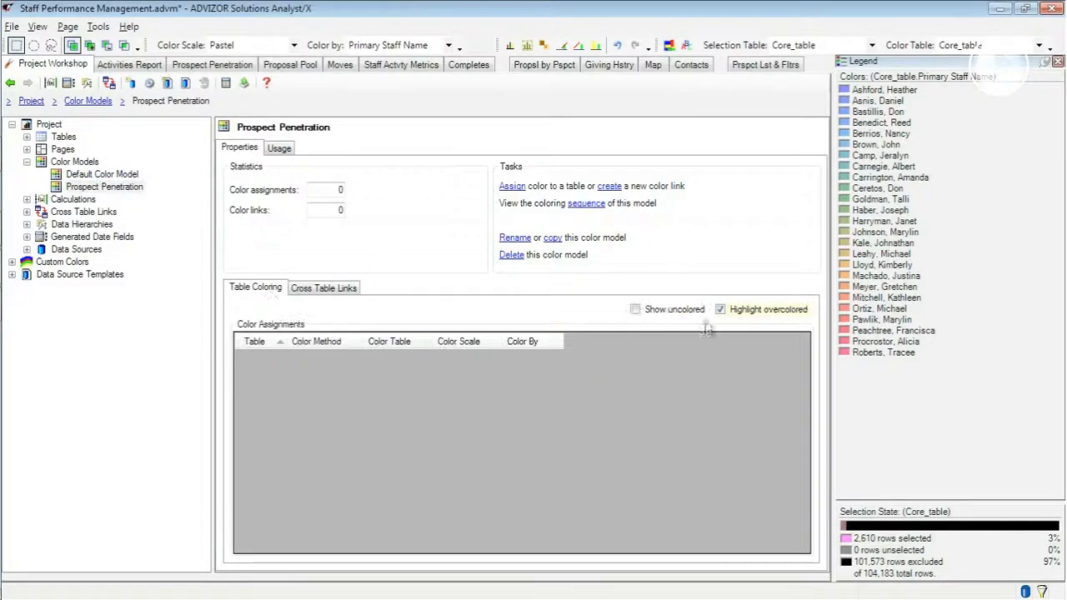
pyautogui.click(670, 314)
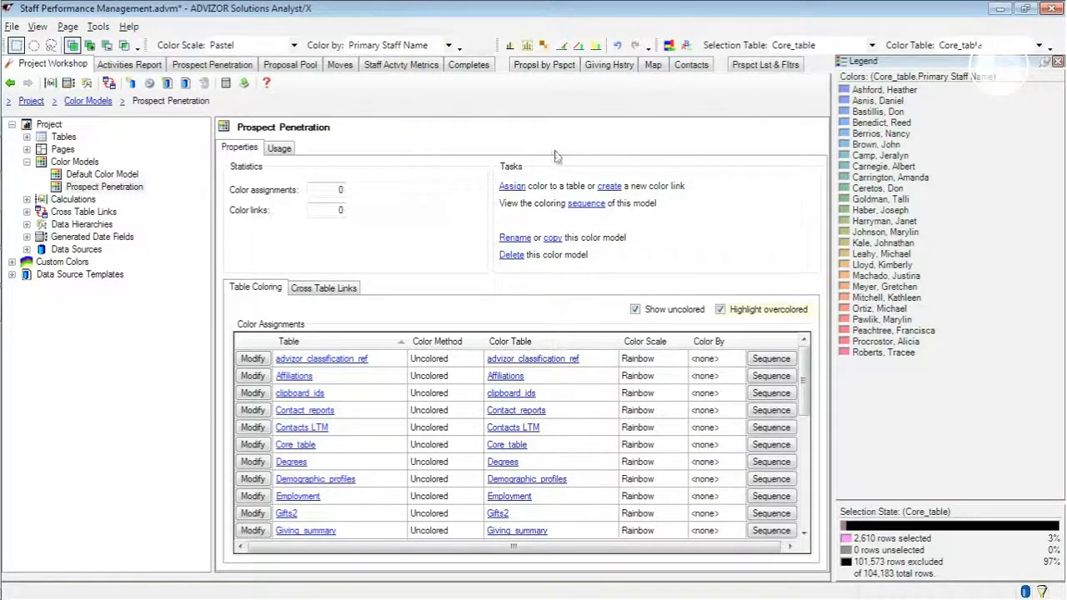
pyautogui.click(506, 185)
pyautogui.click(501, 251)
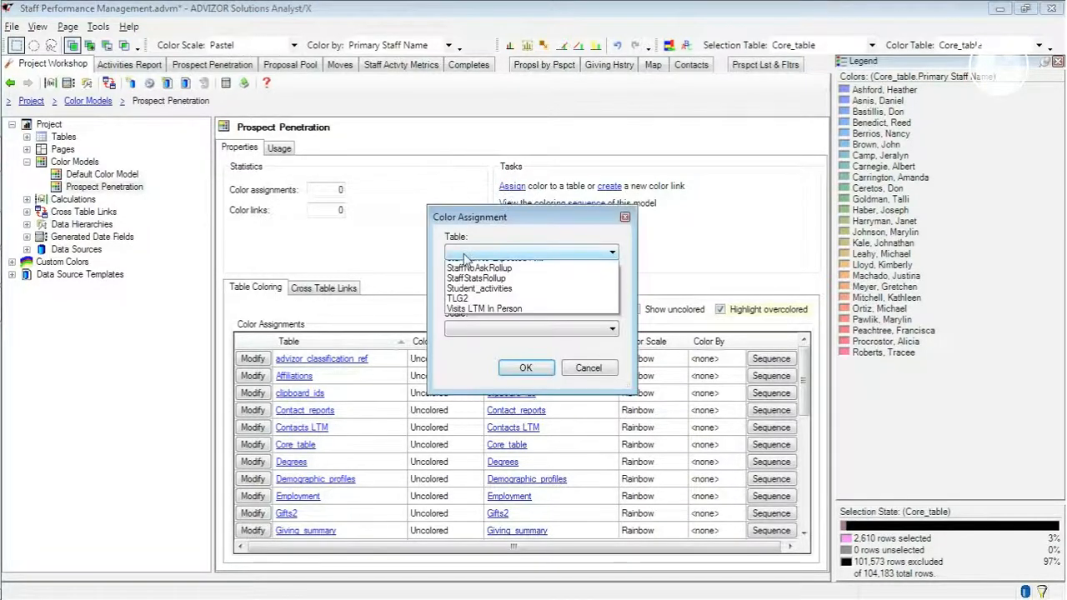
pyautogui.click(474, 318)
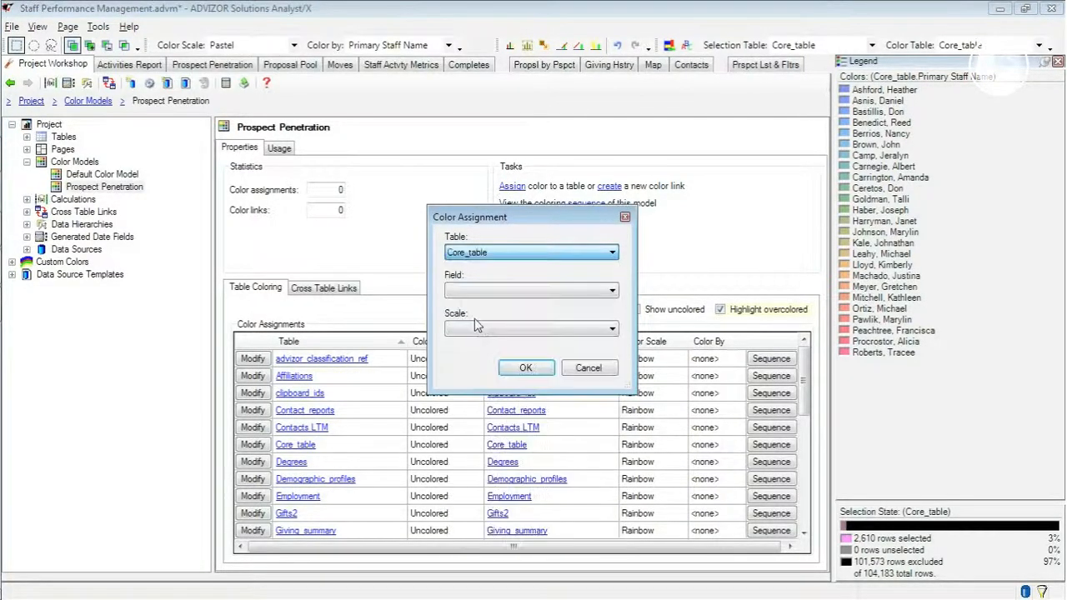
pyautogui.click(494, 296)
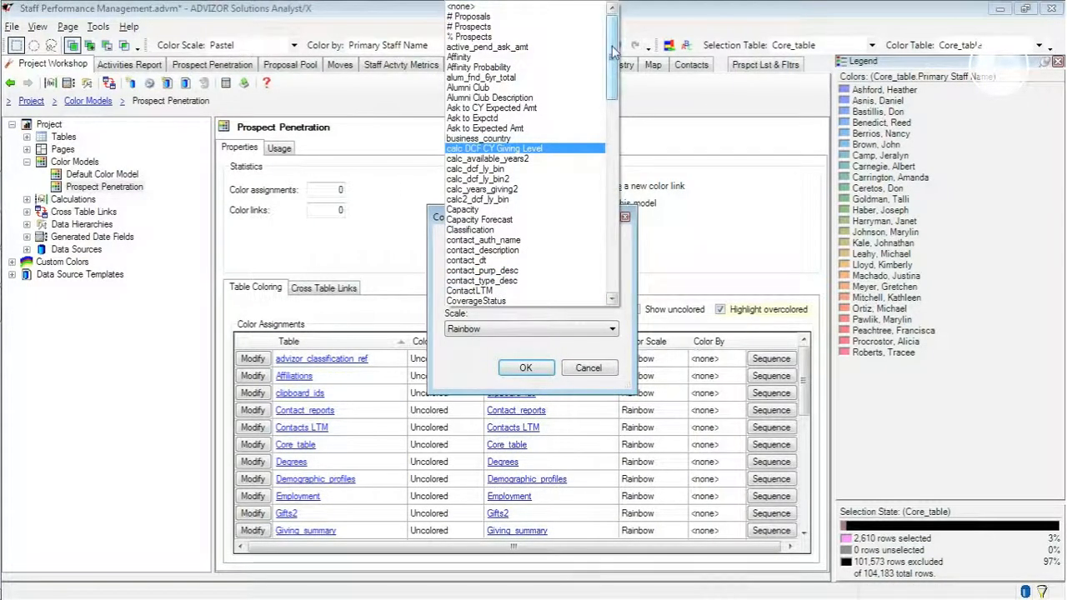
pyautogui.moveTo(615, 51); pyautogui.dragTo(614, 69)
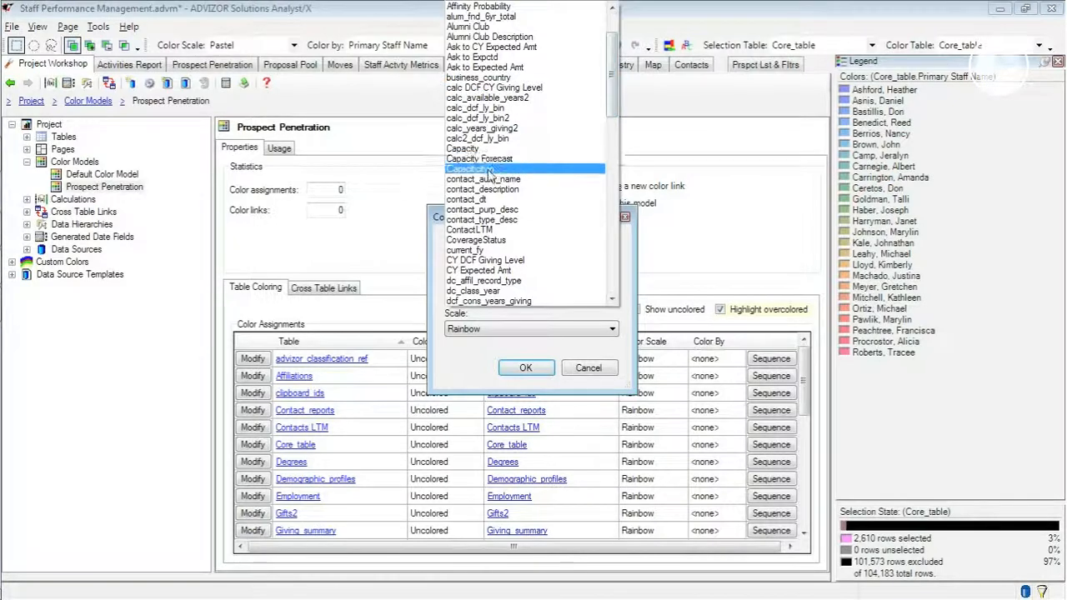
pyautogui.click(492, 240)
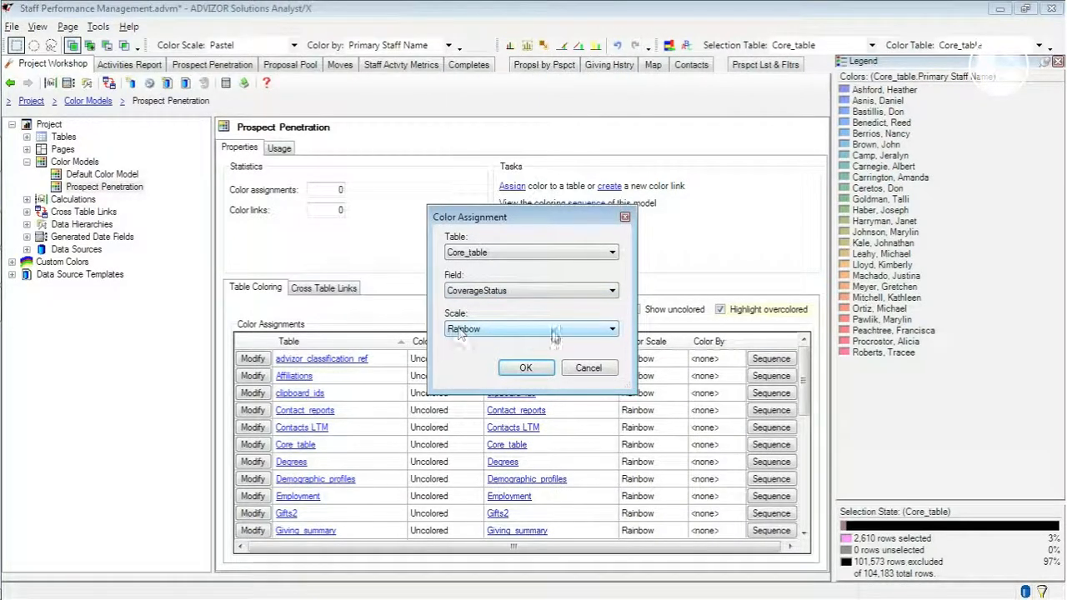
pyautogui.click(525, 368)
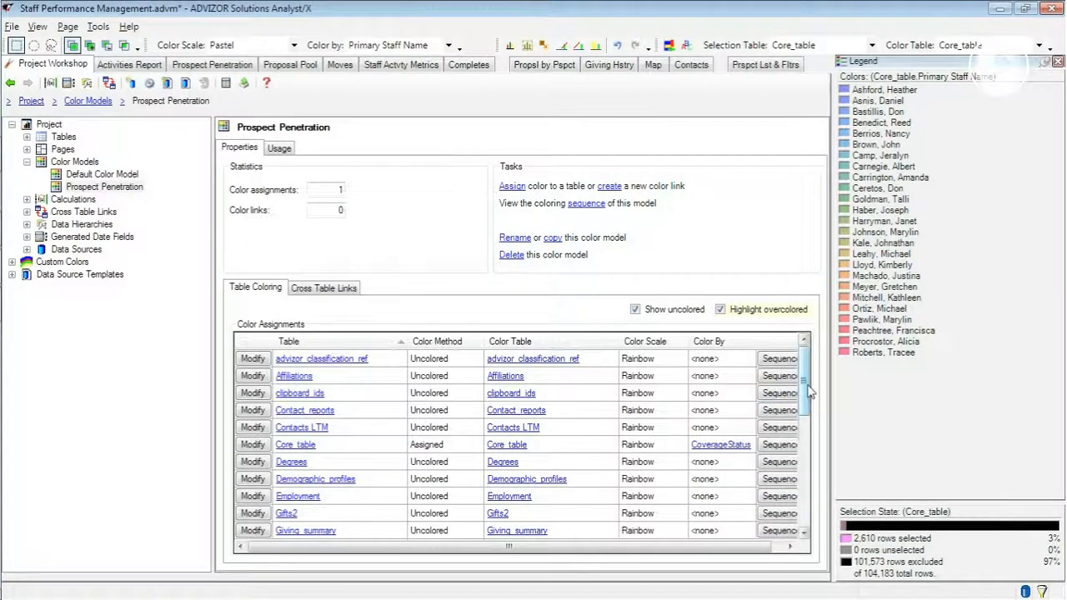
pyautogui.moveTo(809, 392); pyautogui.dragTo(792, 409)
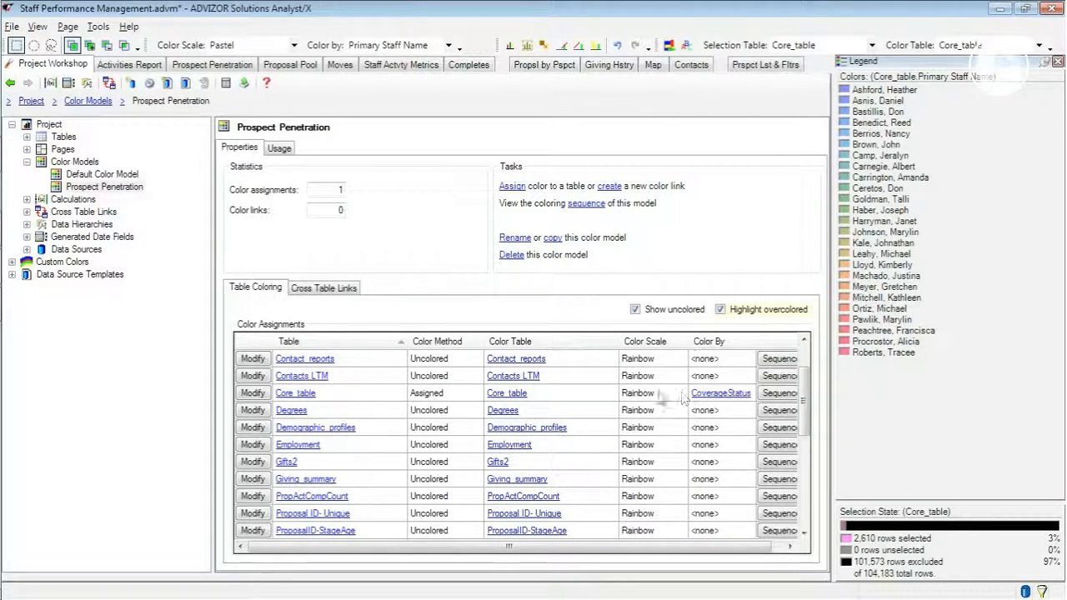
pyautogui.click(96, 188)
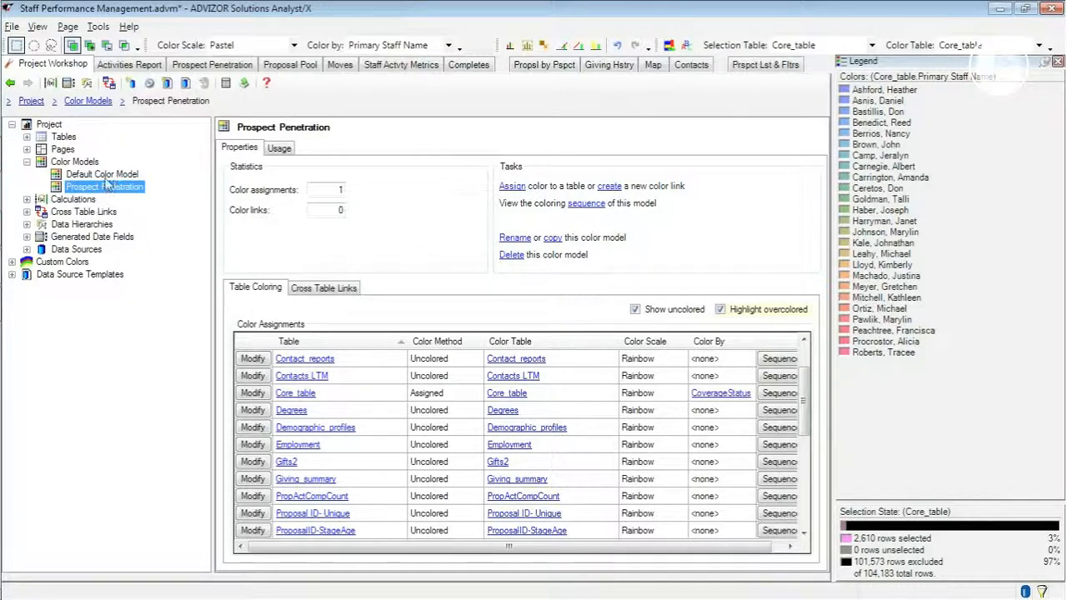
# - Assign the Prospect Penetration color model to the Prospect Penetration page in its page properties
pyautogui.click(62, 150)
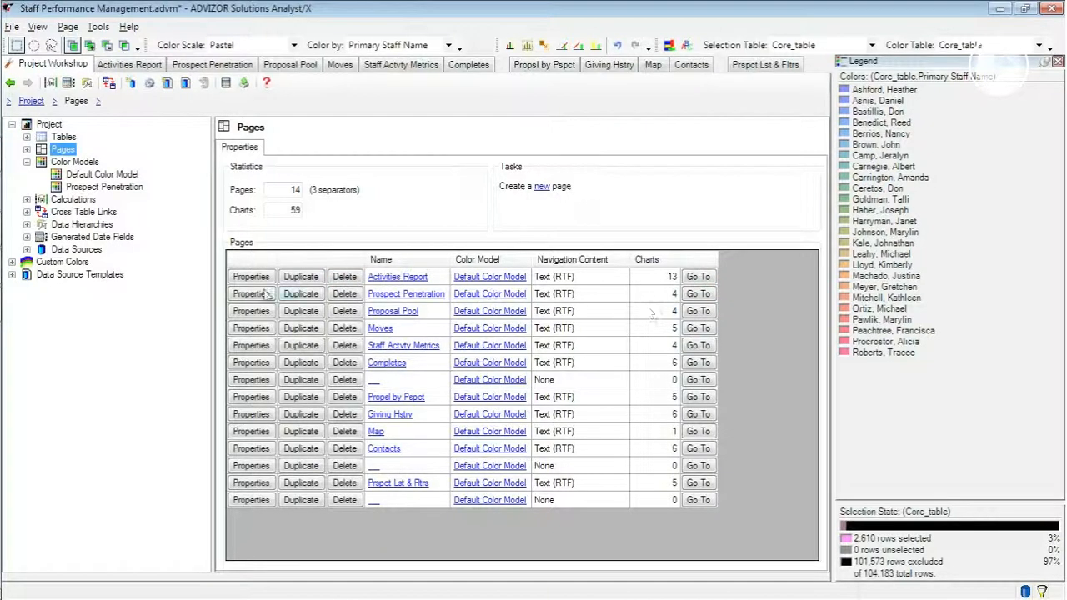
pyautogui.click(26, 149)
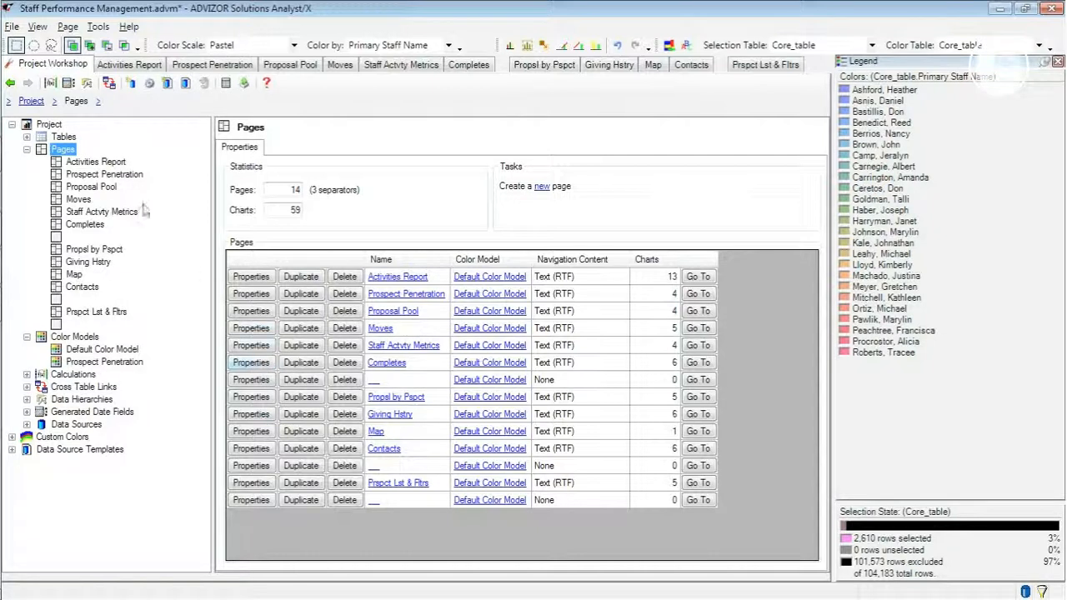
pyautogui.click(73, 163)
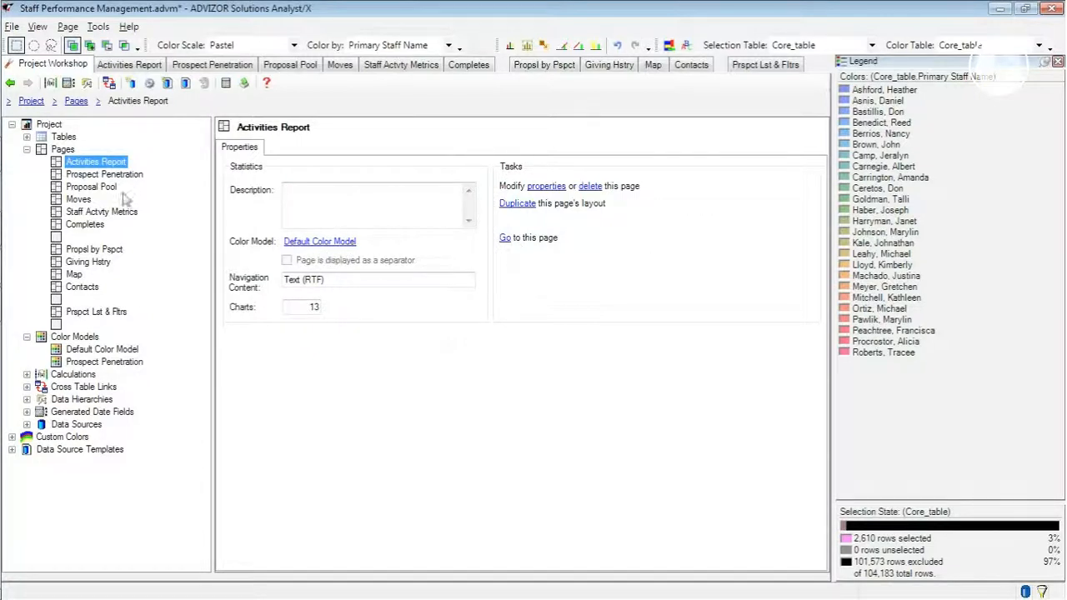
pyautogui.click(89, 175)
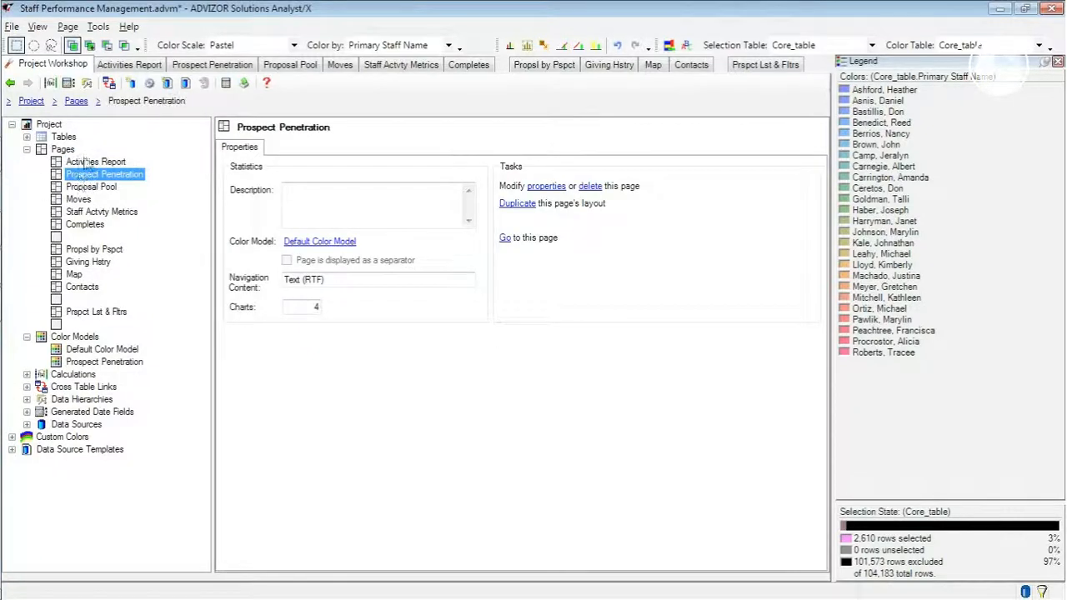
pyautogui.click(544, 189)
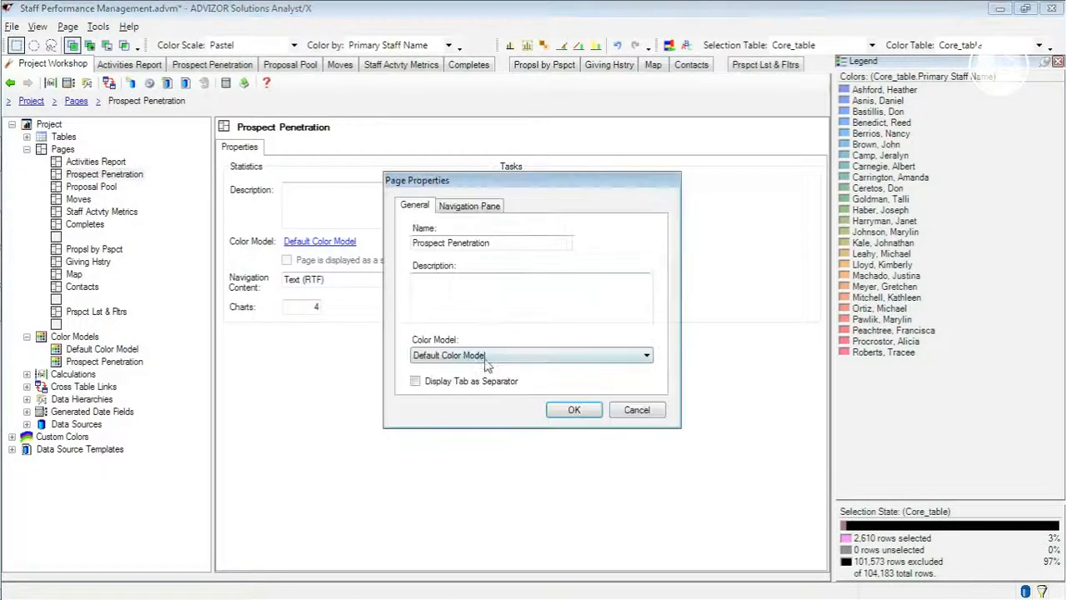
pyautogui.click(467, 356)
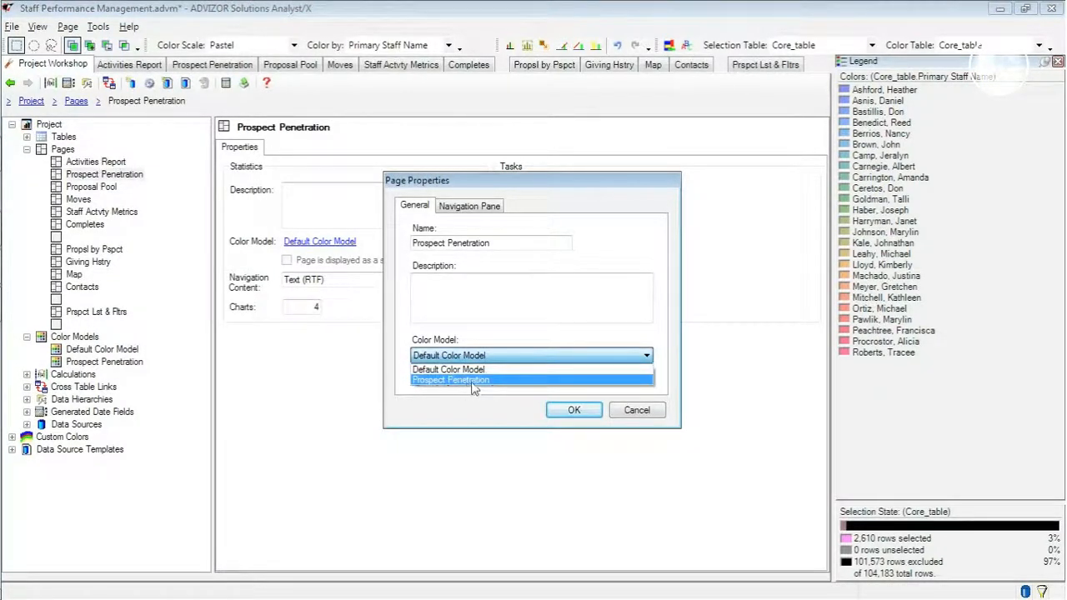
pyautogui.click(472, 382)
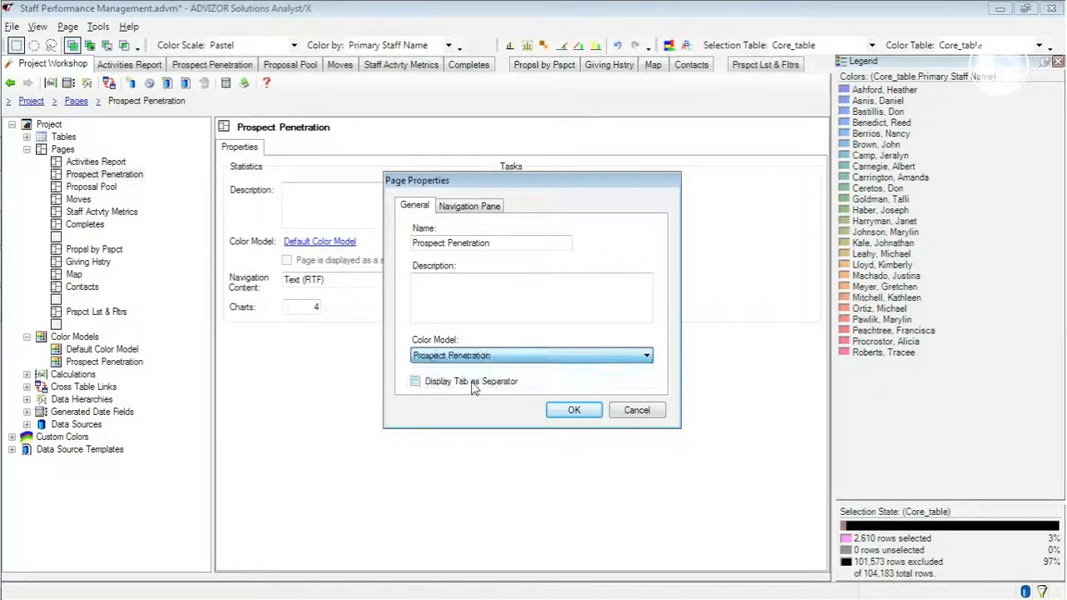
pyautogui.click(574, 411)
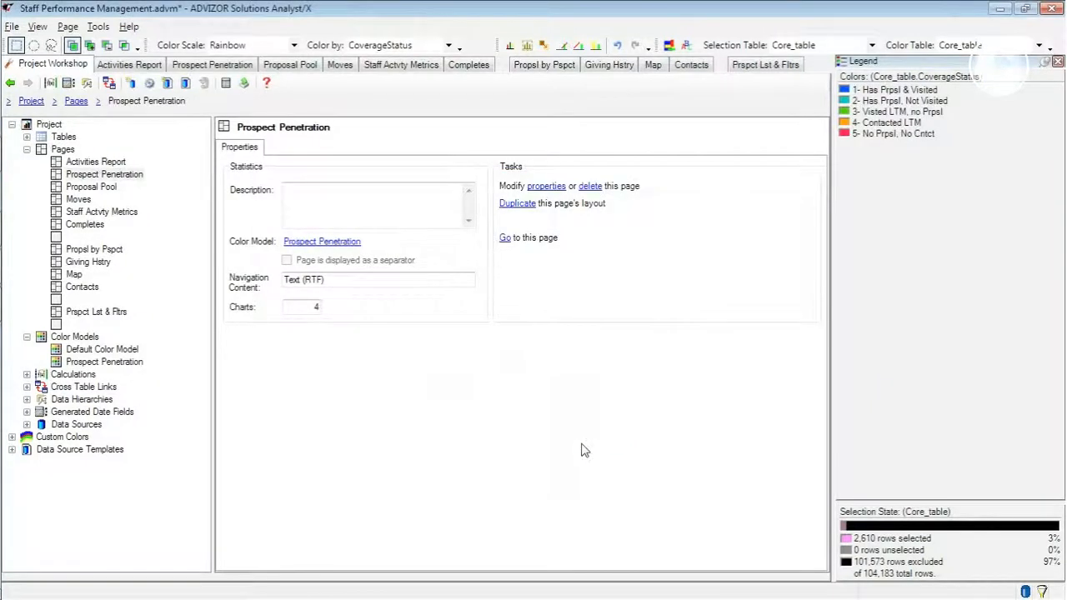
# - Compare the coloring of the Prospect Penetration and Activities Report pages, and examine the charts on the Staff Actvty Metrics page
pyautogui.click(505, 239)
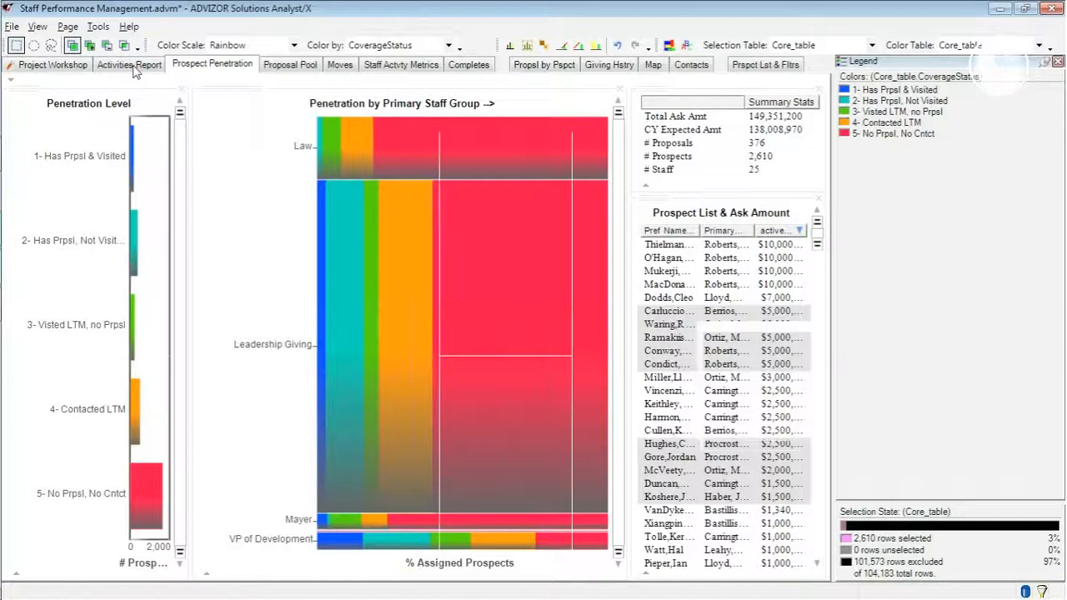
pyautogui.click(131, 65)
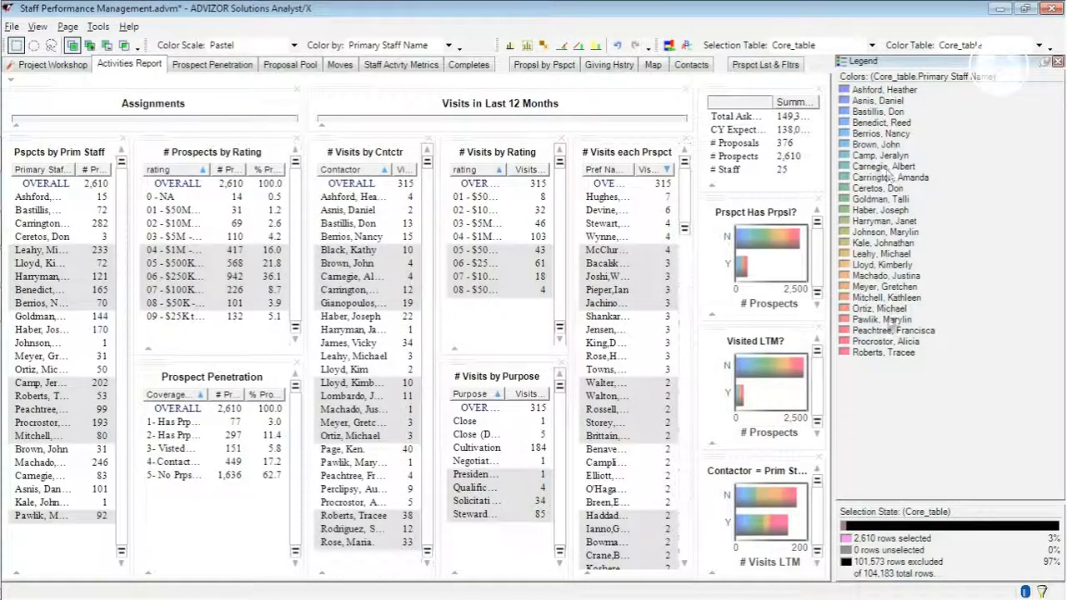
pyautogui.click(238, 65)
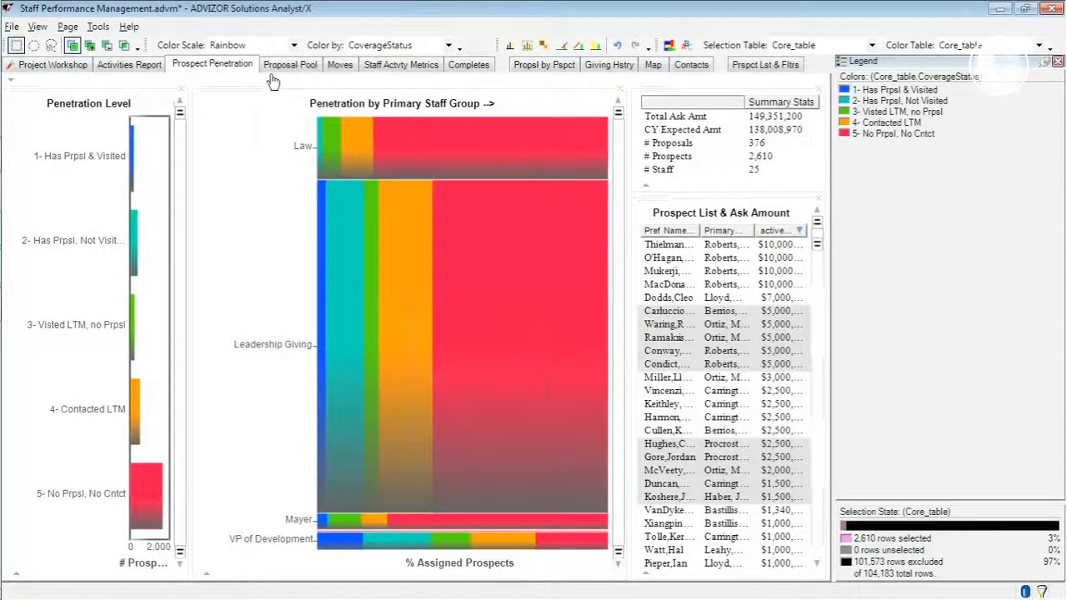
pyautogui.click(396, 65)
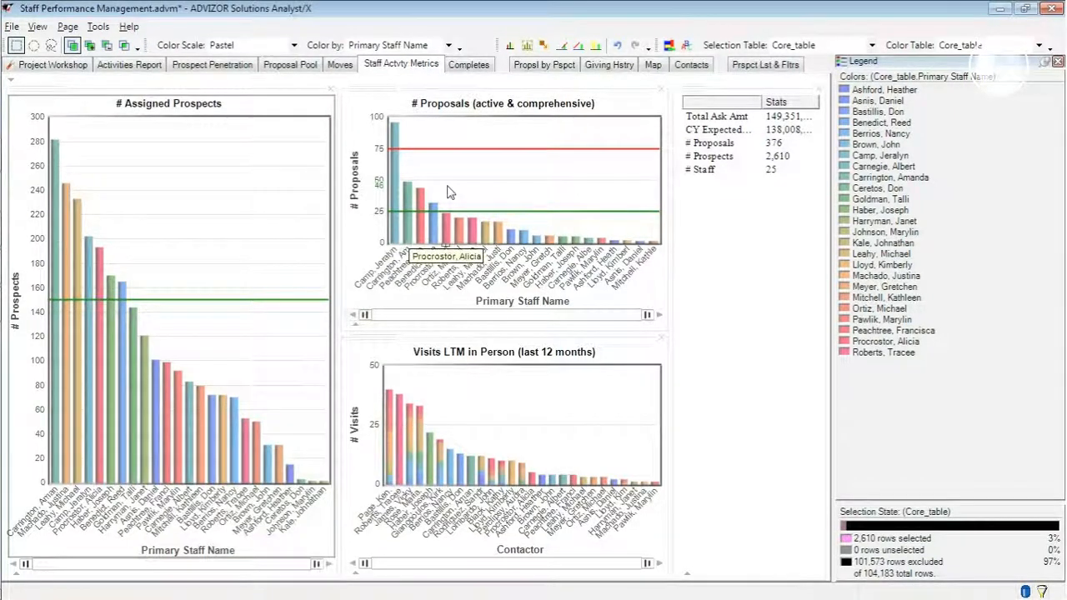
pyautogui.moveTo(448, 192)
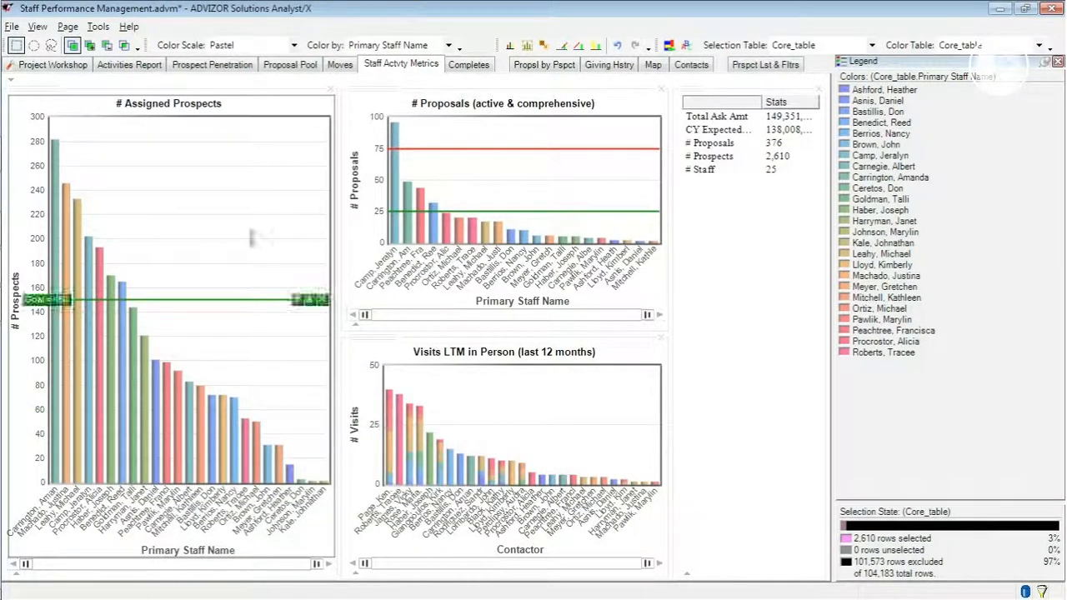
# - Copy the Default Color Model in the project workshop and rename the copy Staff Activity Metrics
pyautogui.click(53, 65)
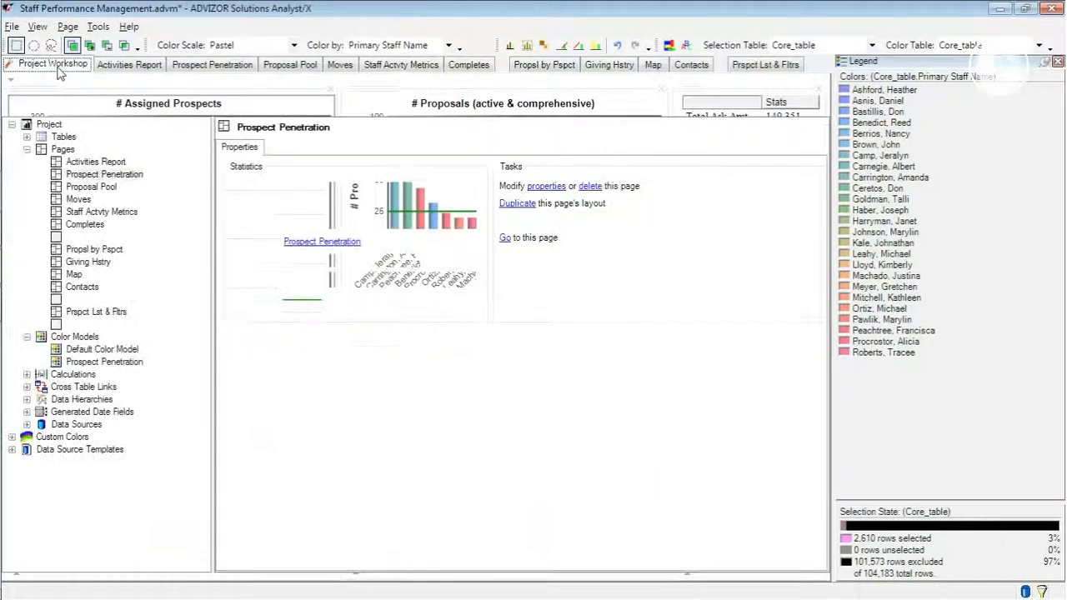
pyautogui.click(75, 350)
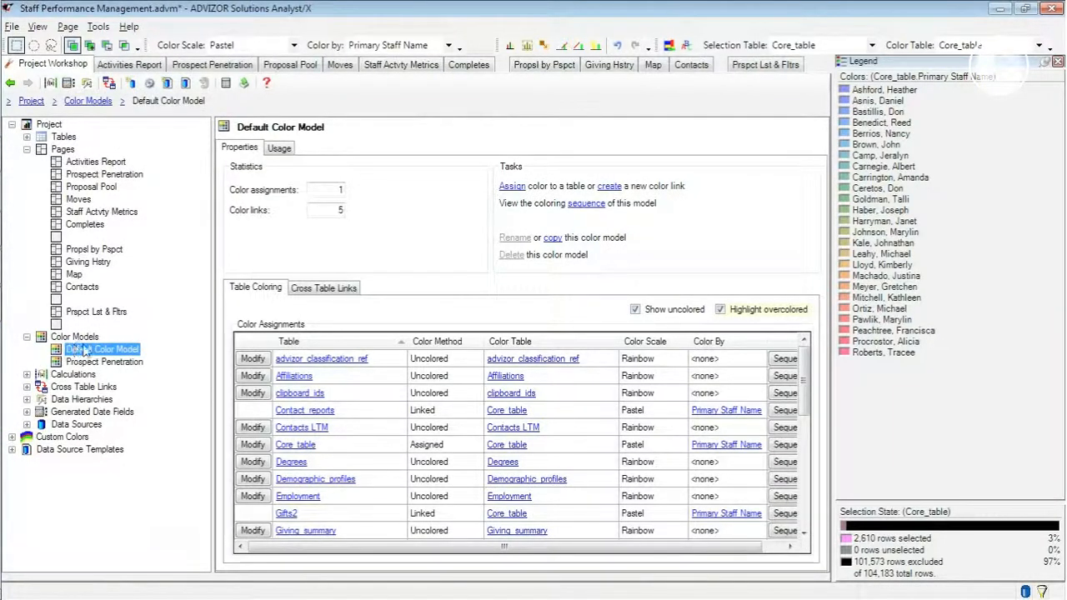
pyautogui.click(553, 237)
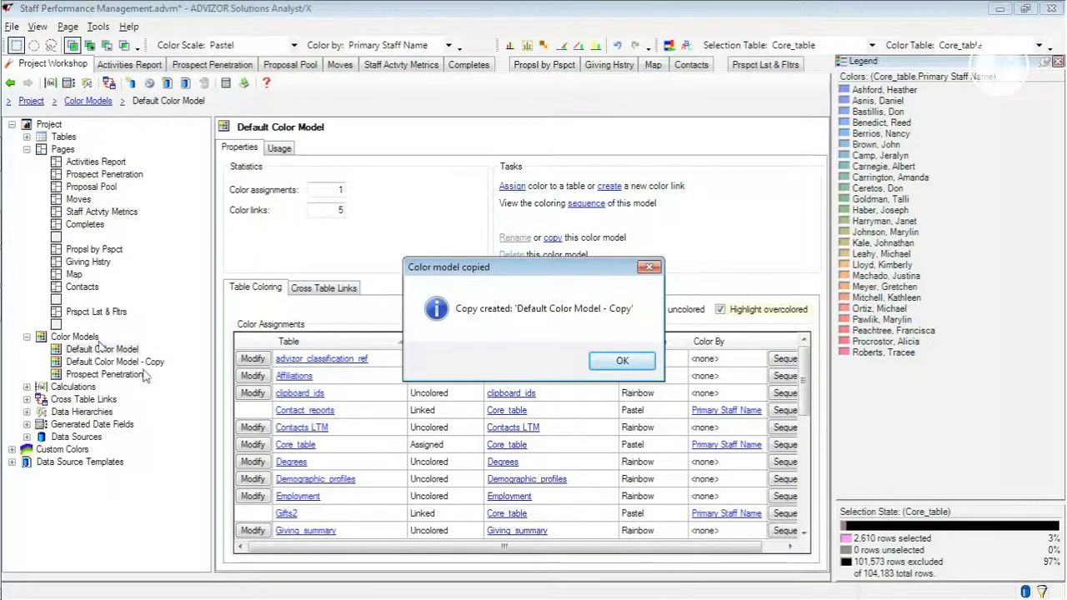
pyautogui.click(623, 360)
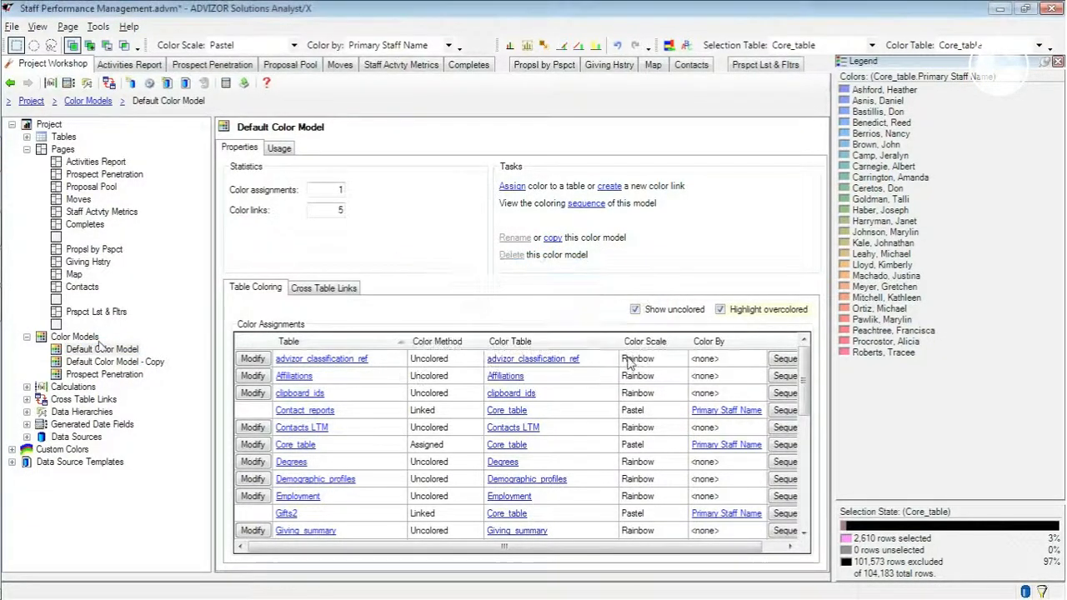
pyautogui.click(112, 362)
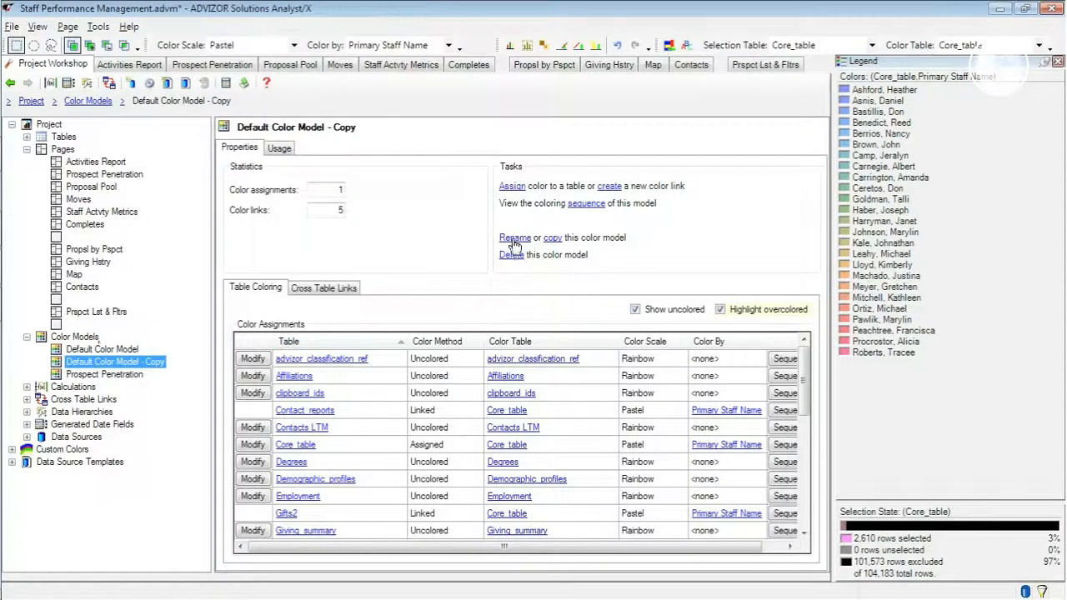
pyautogui.click(515, 238)
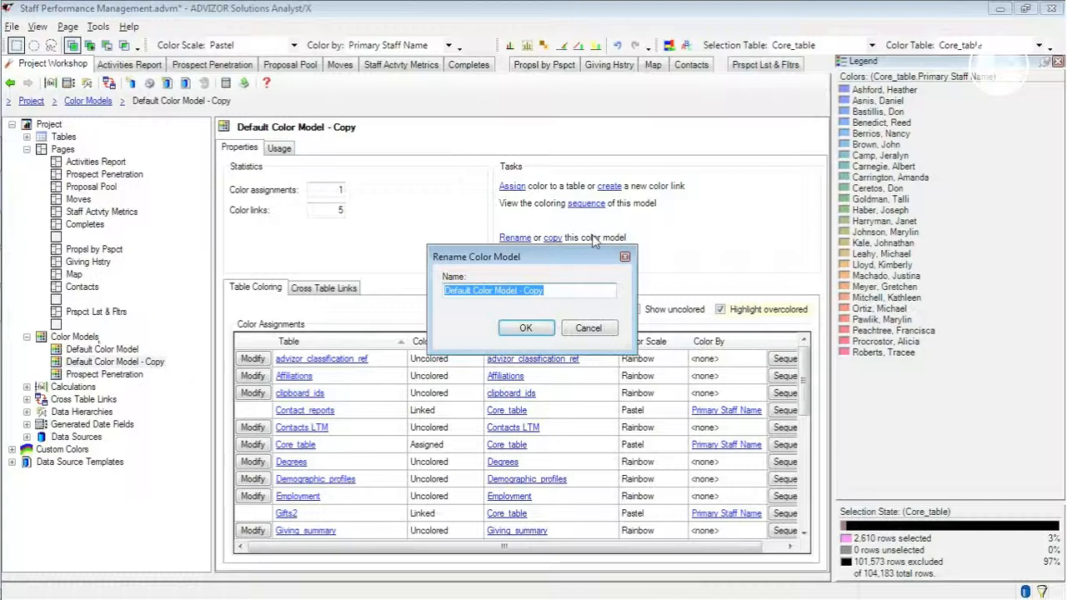
pyautogui.write('Staff Activity Metrics')
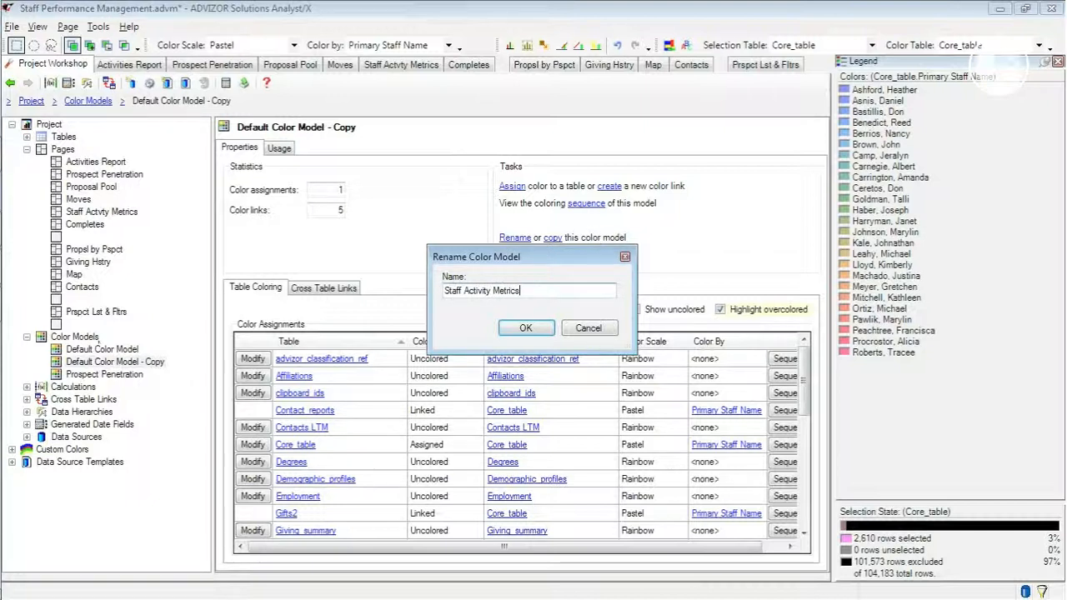
pyautogui.click(547, 329)
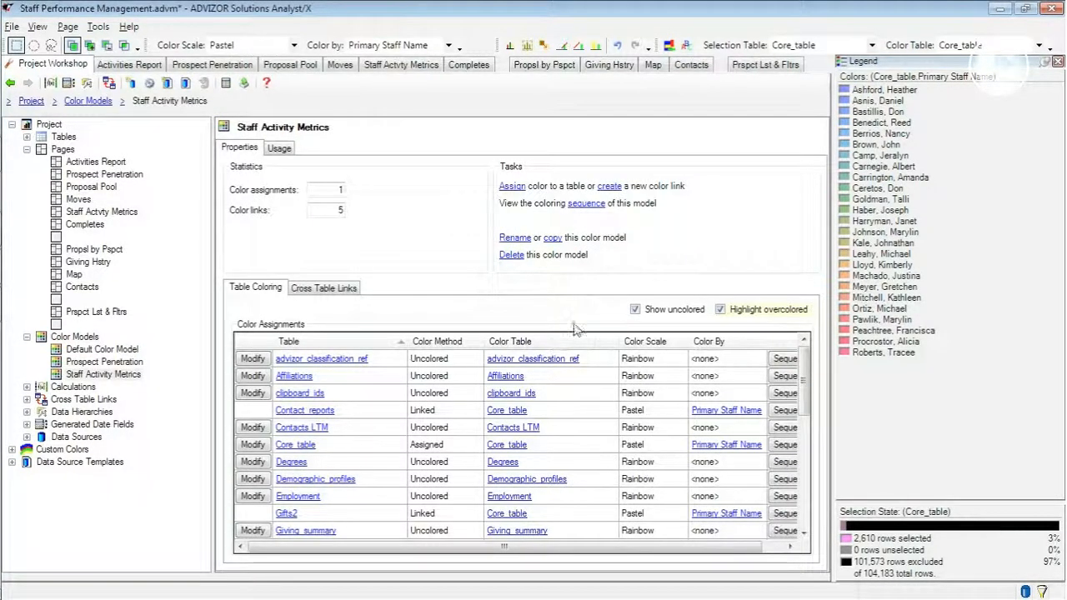
# - In the Staff Activity Metrics model, hide uncolored tables and color Core_table by Rating with the Rainbow scale
pyautogui.click(636, 310)
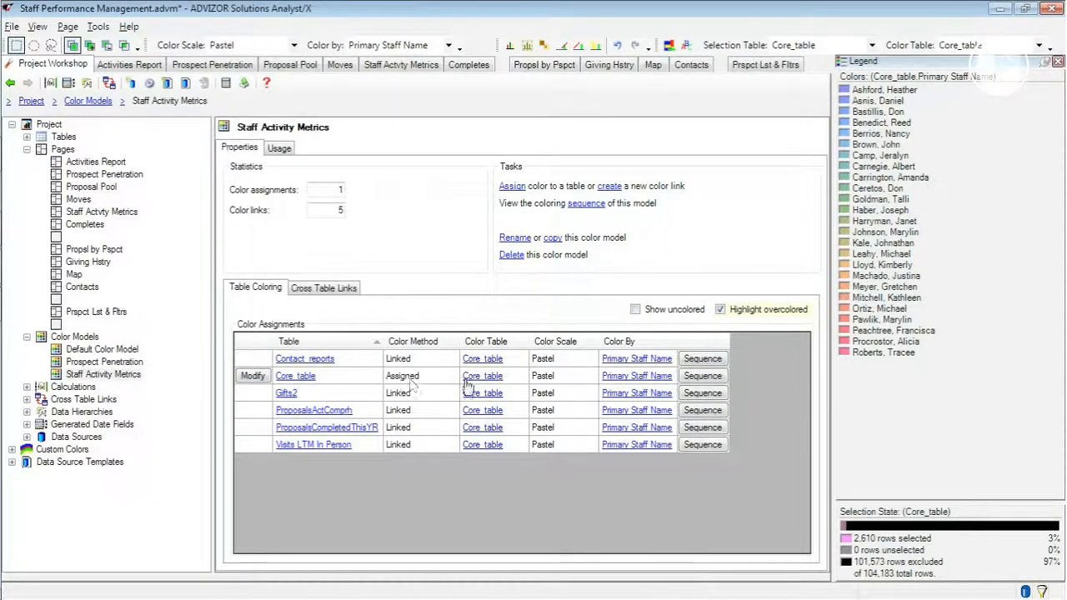
pyautogui.click(254, 377)
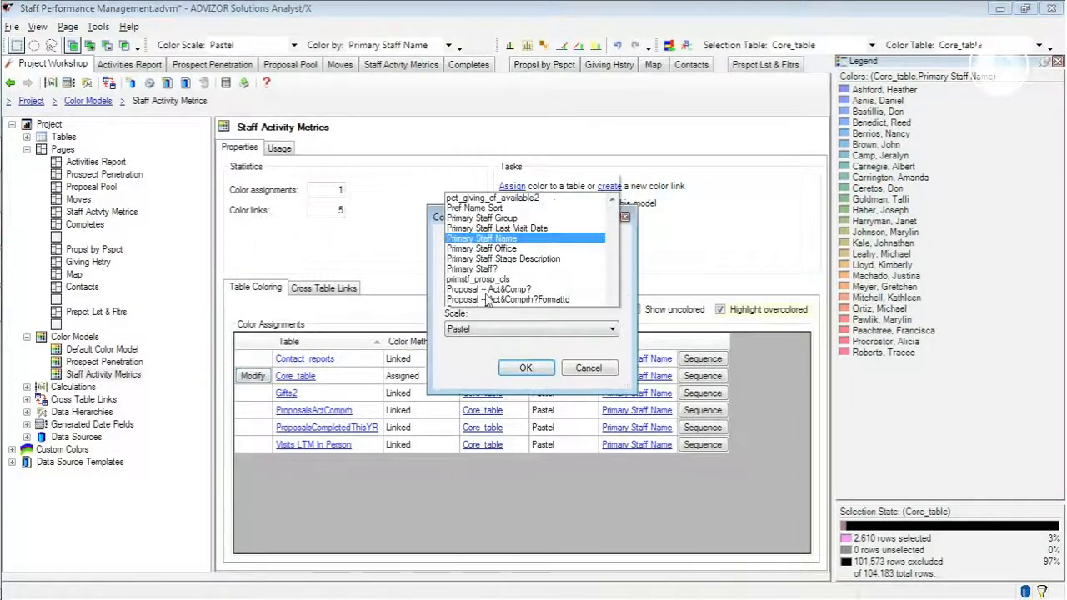
pyautogui.click(460, 139)
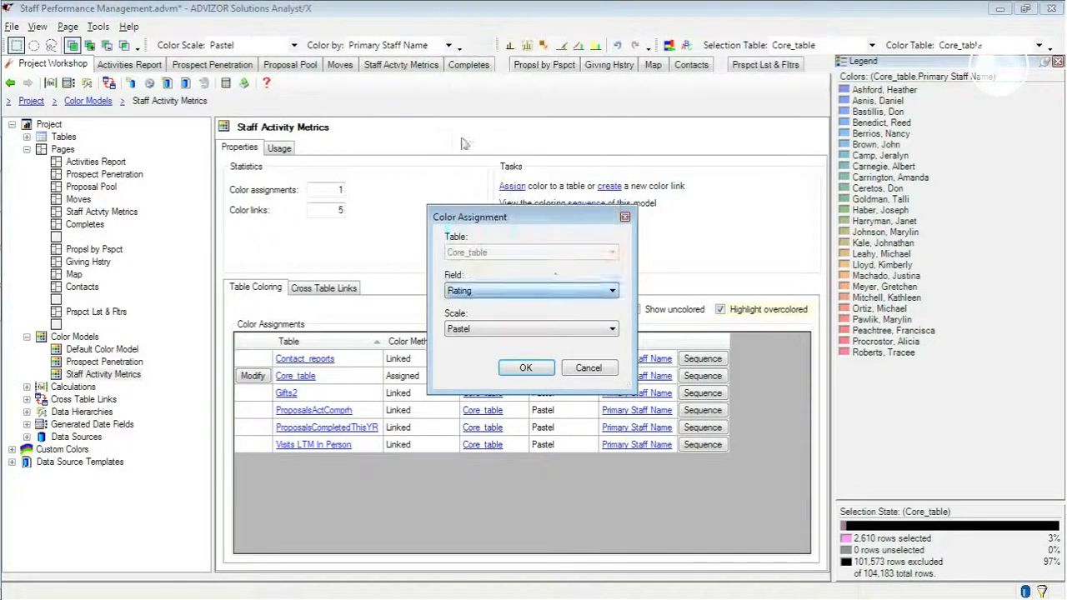
pyautogui.click(497, 329)
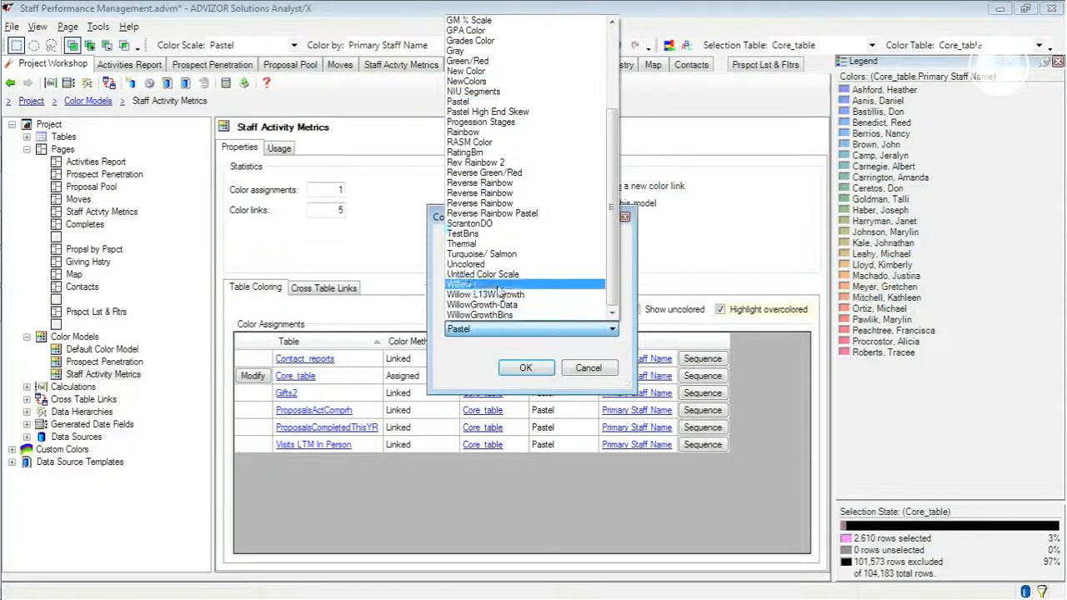
pyautogui.click(510, 369)
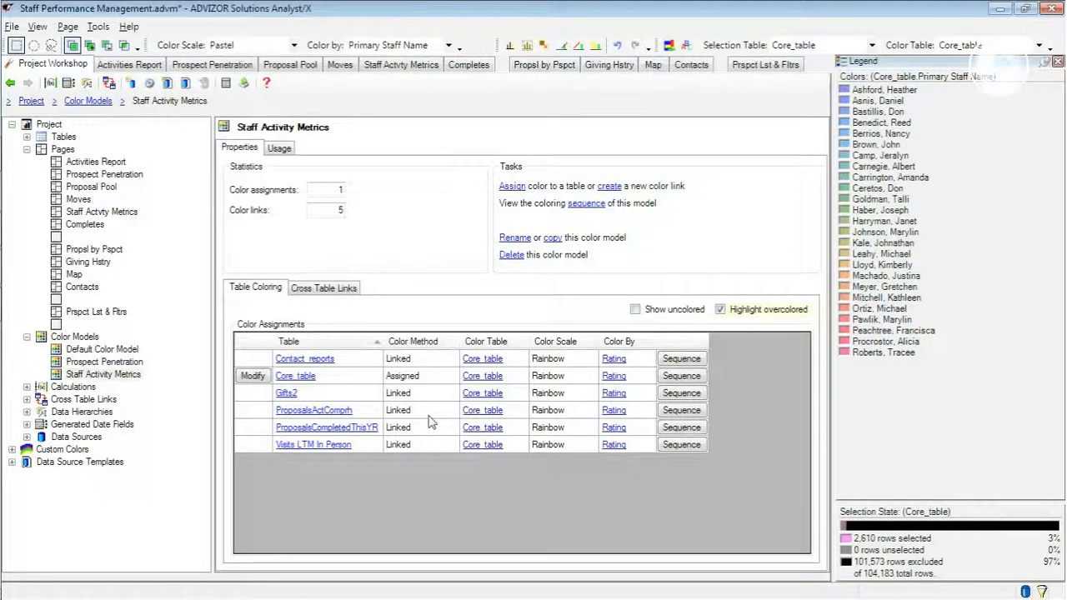
# - Delete the color link between ProposalsActComprh's id_number and Core_table's id_number from the Staff Activity Metrics model
pyautogui.click(349, 287)
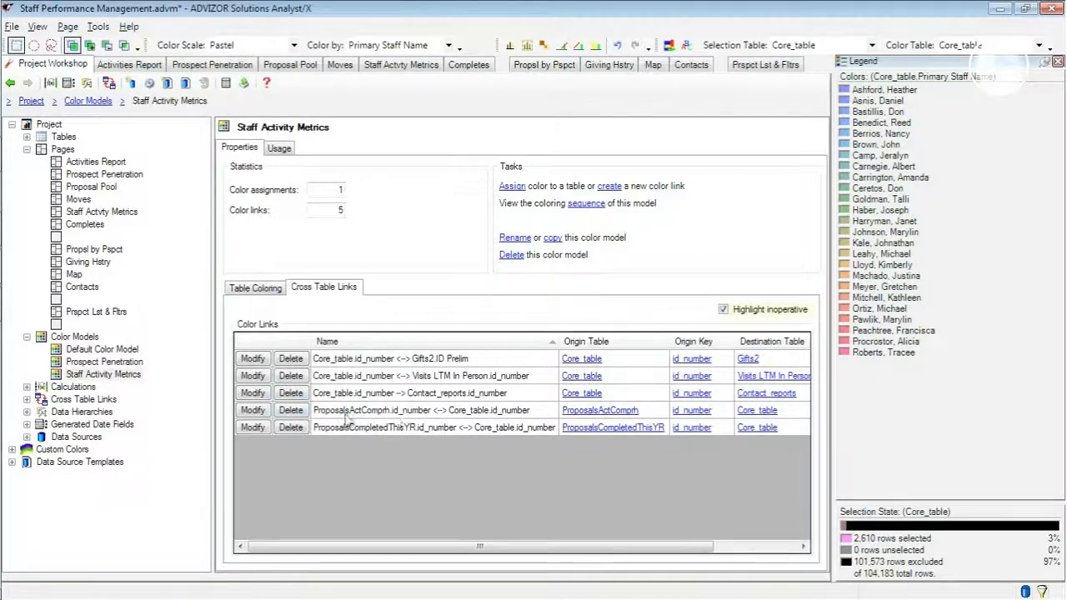
pyautogui.click(291, 410)
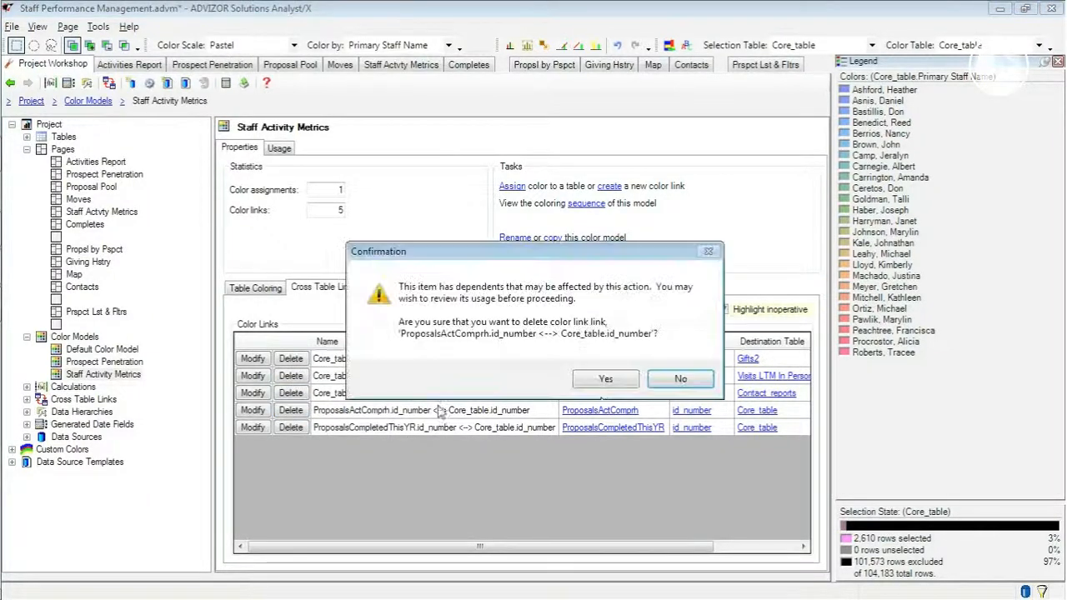
pyautogui.click(604, 381)
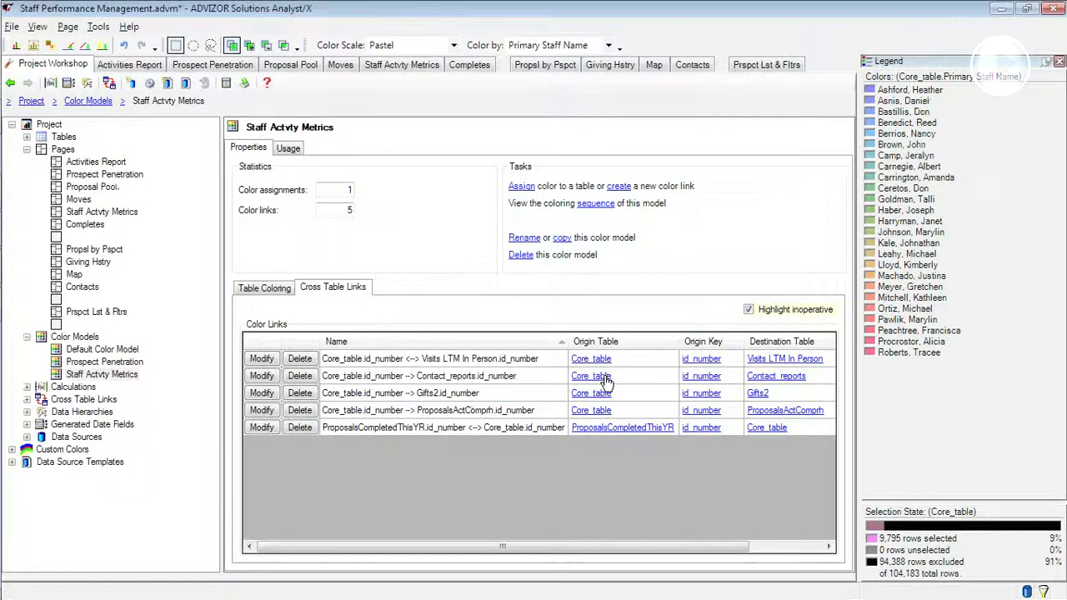
# - Include uncolored tables in the Staff Activity Metrics model's table coloring and color ProposalsActComprh by Ask>EV with the Green/Red scale
pyautogui.click(278, 292)
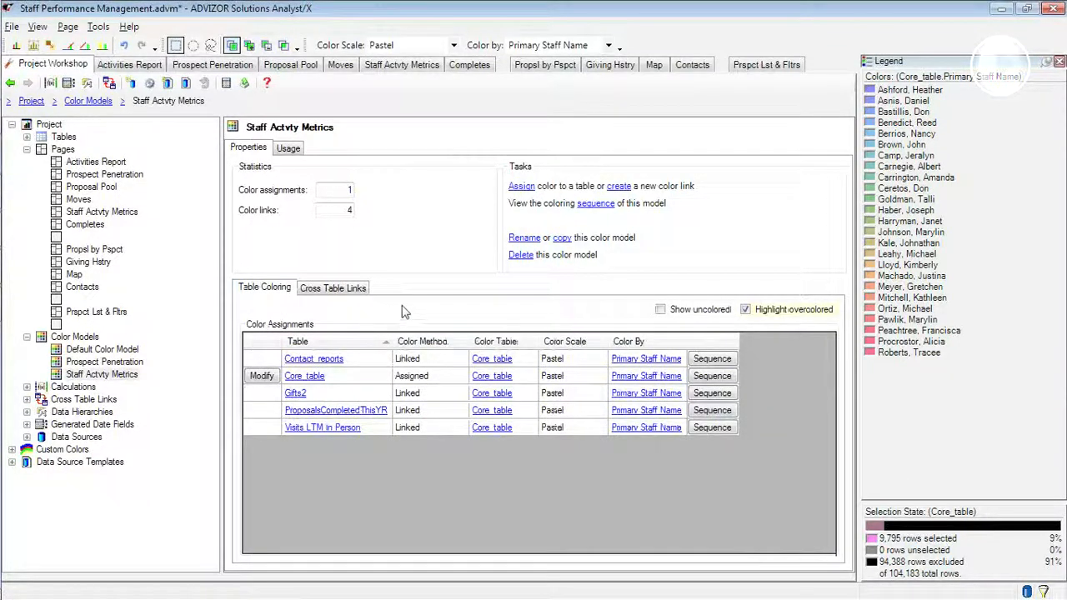
pyautogui.click(661, 309)
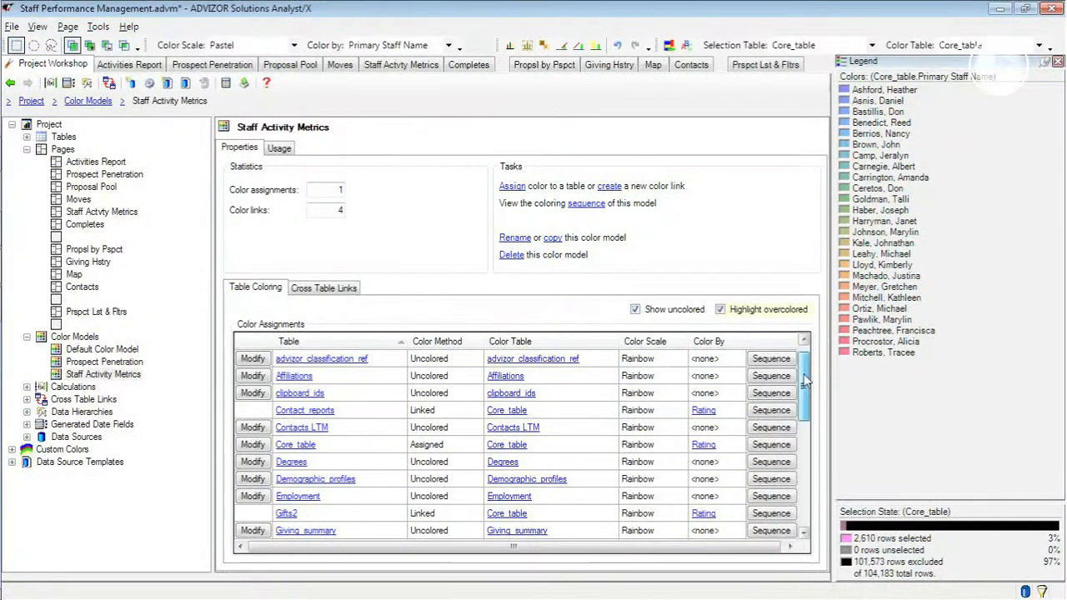
pyautogui.scroll(-1, 805, 381)
pyautogui.moveTo(805, 383); pyautogui.dragTo(802, 469)
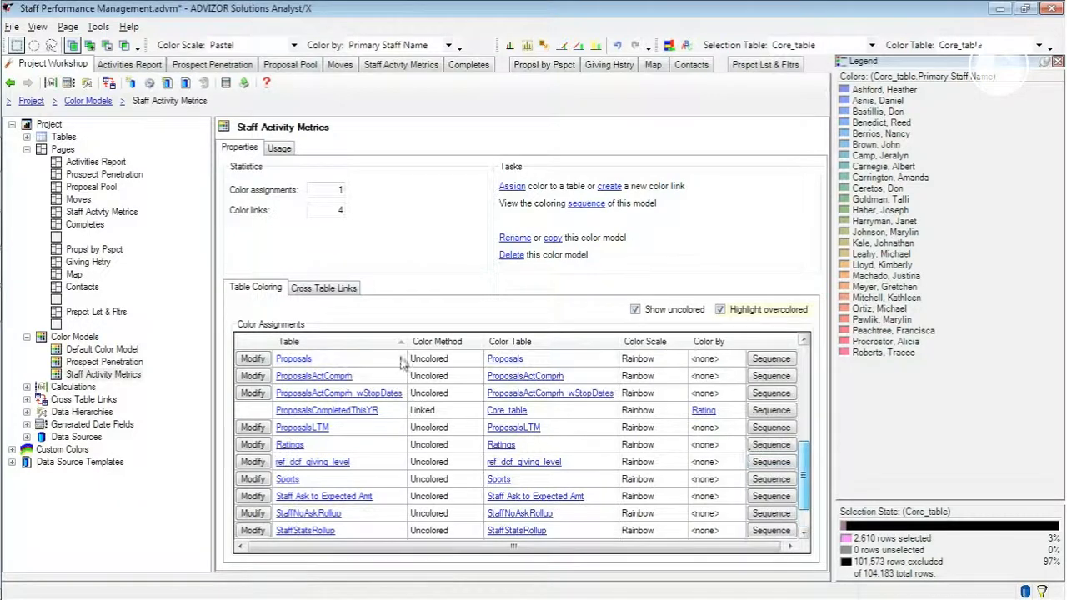
pyautogui.click(252, 376)
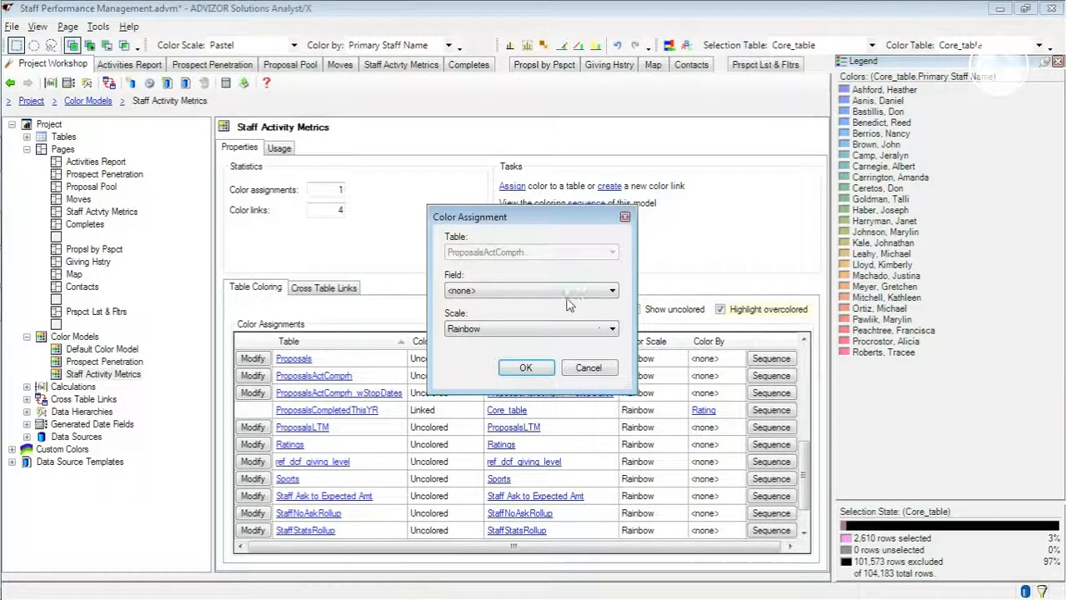
pyautogui.click(487, 293)
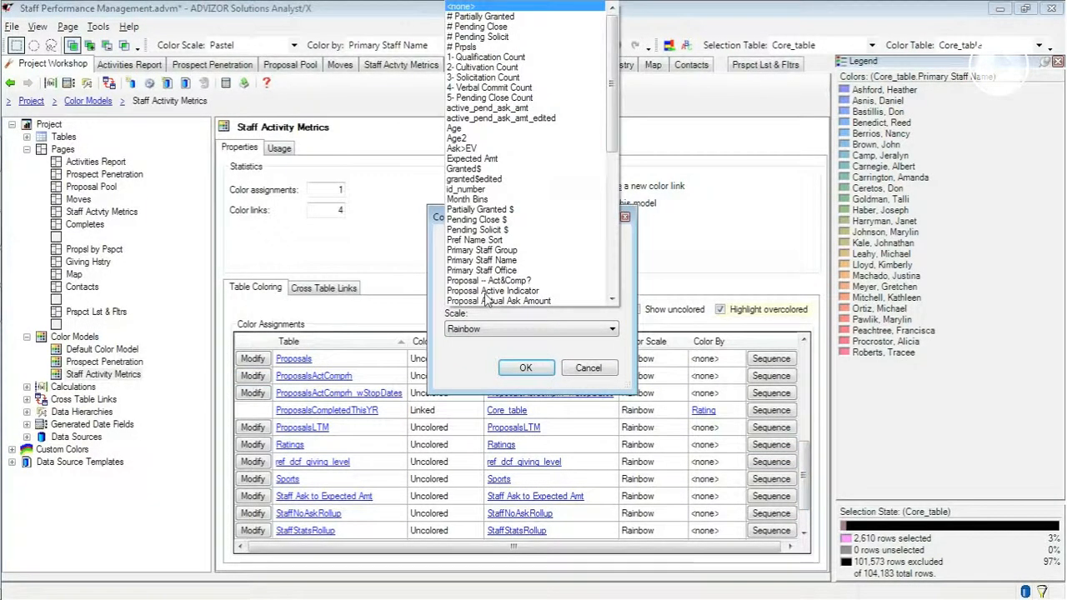
pyautogui.click(472, 150)
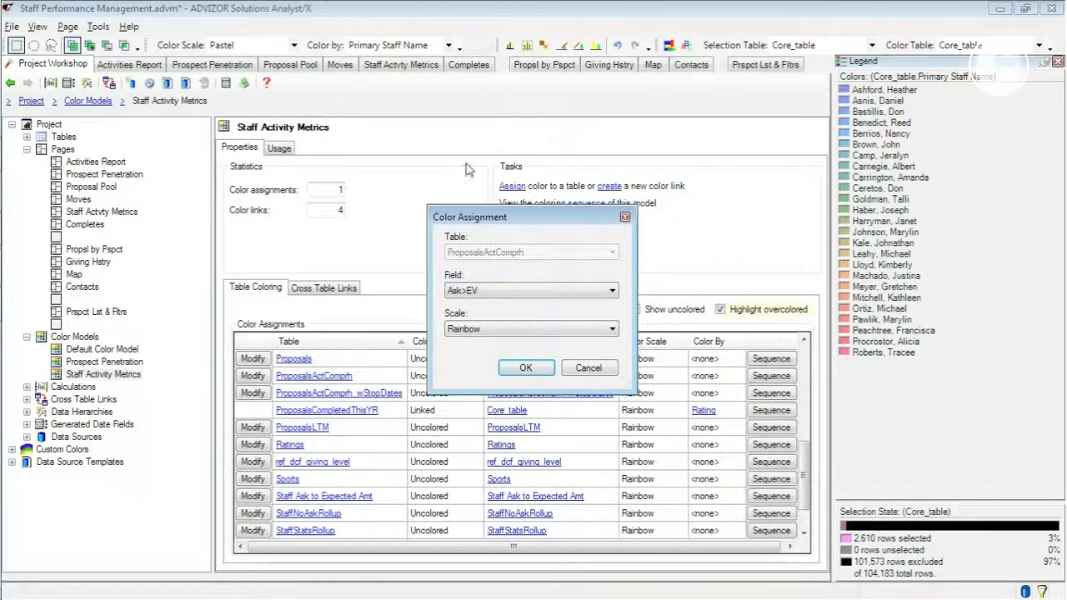
pyautogui.click(488, 330)
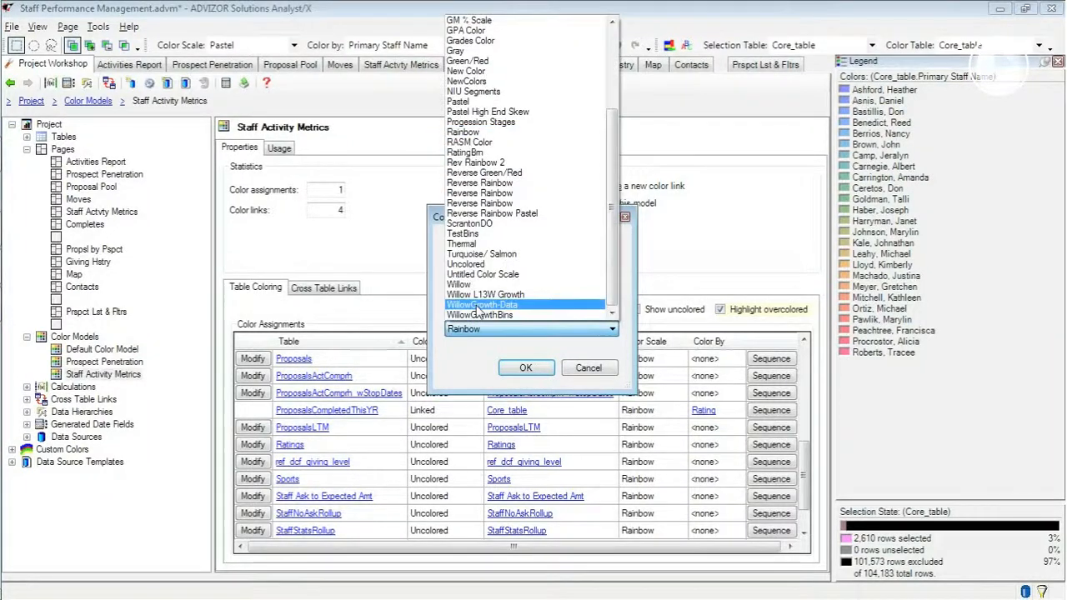
pyautogui.click(467, 62)
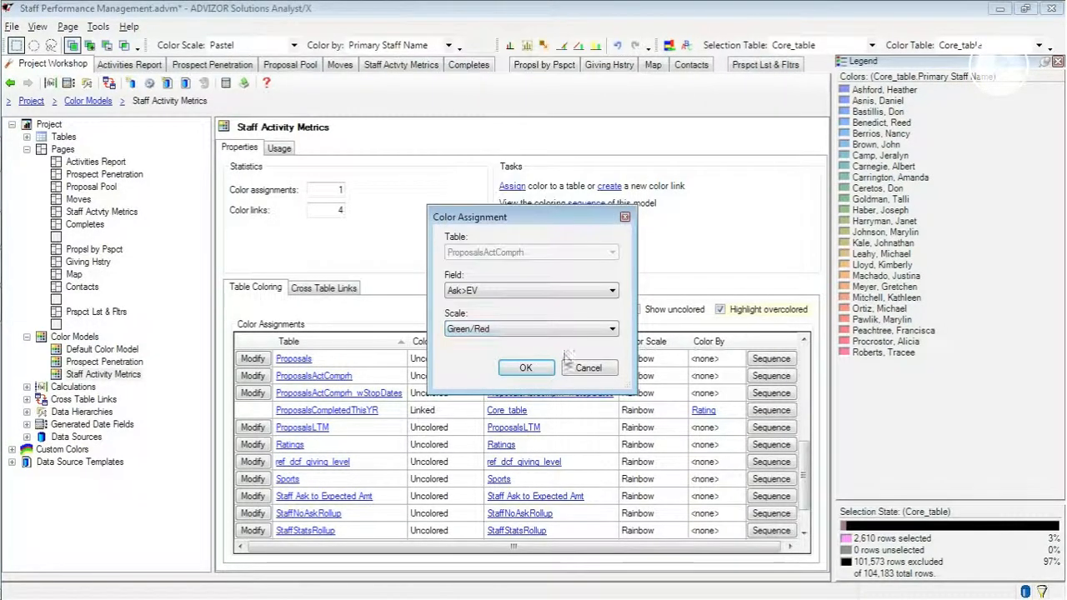
pyautogui.click(525, 368)
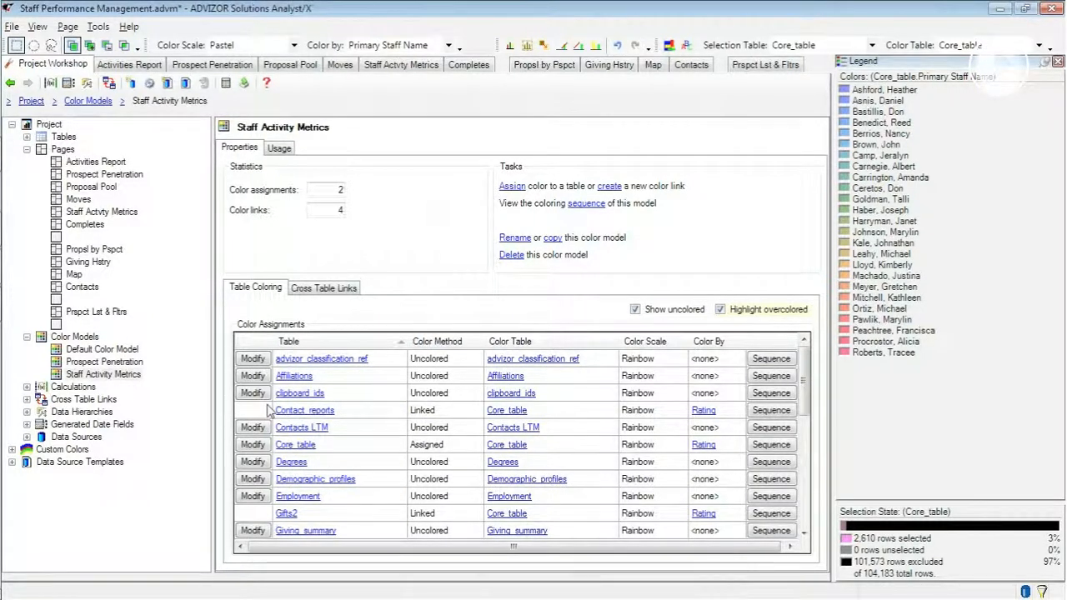
# - Set the Staff Actvty Metrics page's color model to Staff Activity Metrics in its page properties
pyautogui.click(107, 215)
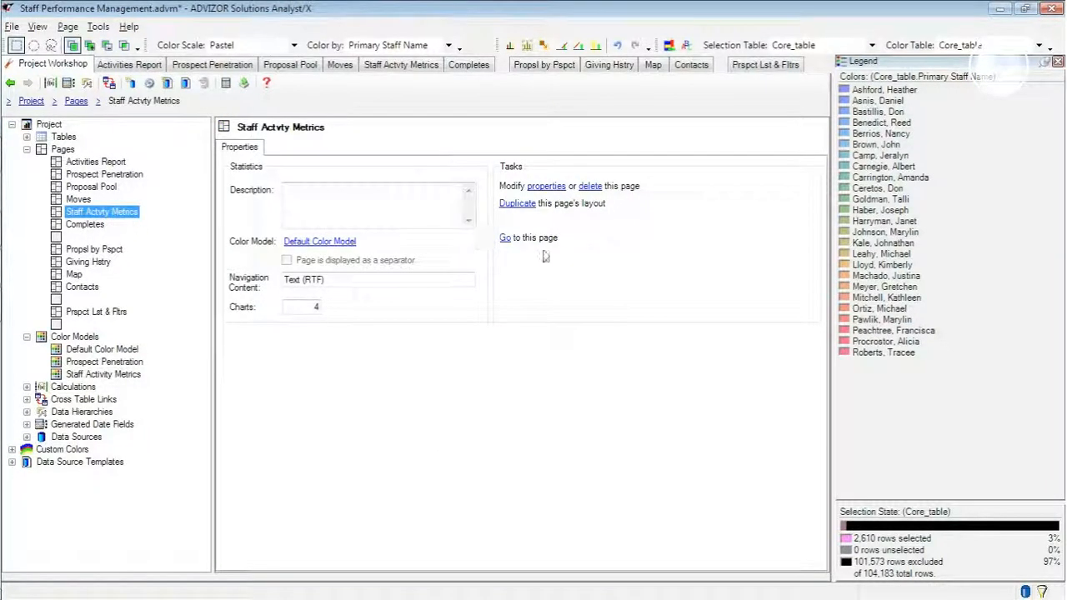
pyautogui.click(547, 187)
pyautogui.click(475, 356)
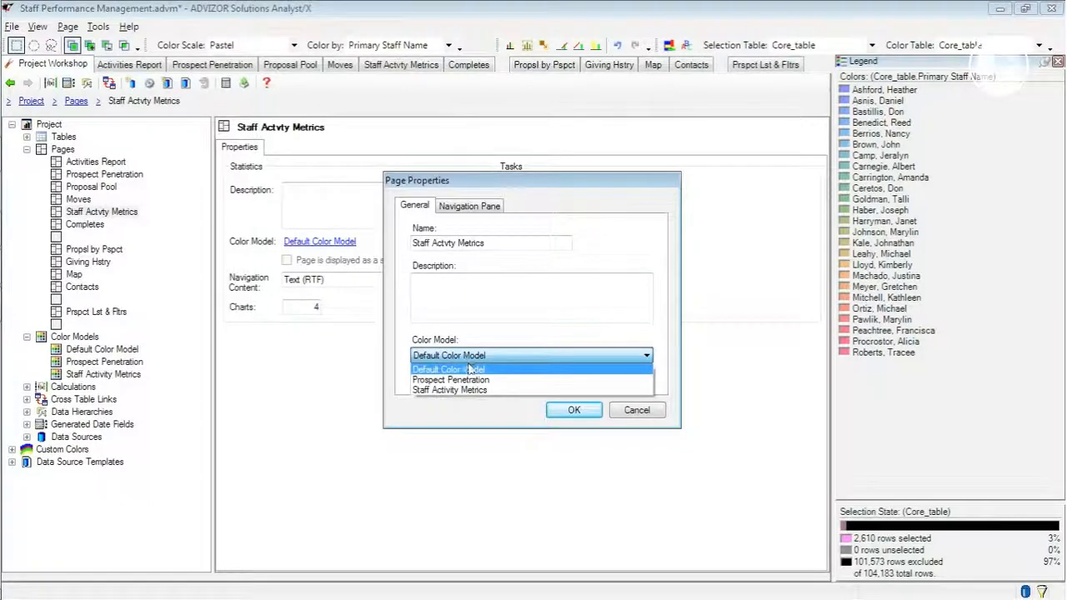
pyautogui.click(445, 391)
pyautogui.click(572, 409)
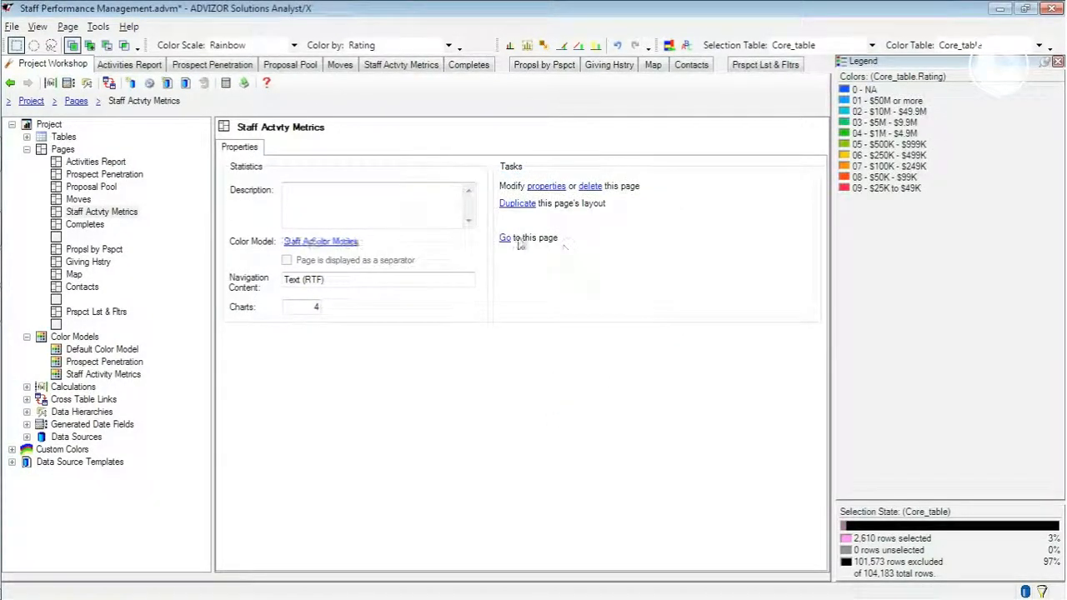
# - On the Staff Actvty Metrics page, switch the color table to ProposalsActComprh and close the legend
pyautogui.click(505, 239)
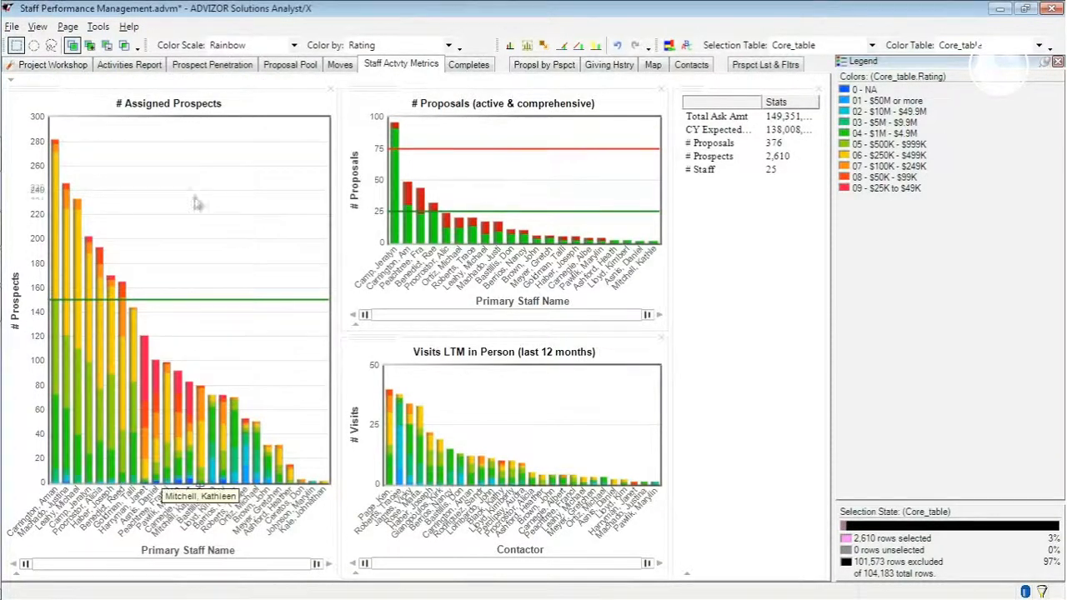
pyautogui.moveTo(493, 148)
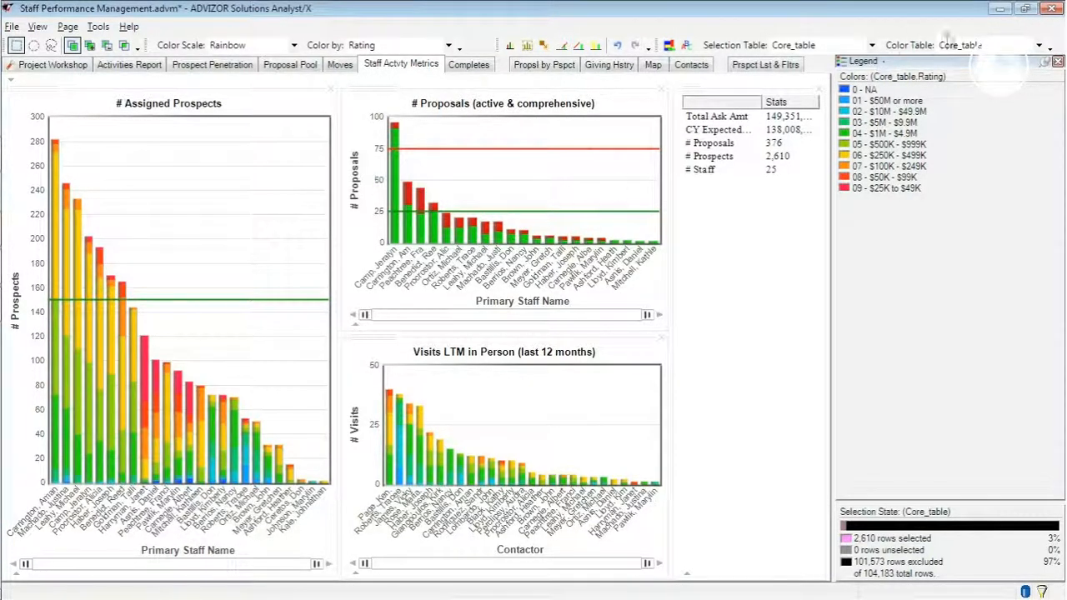
pyautogui.click(1038, 45)
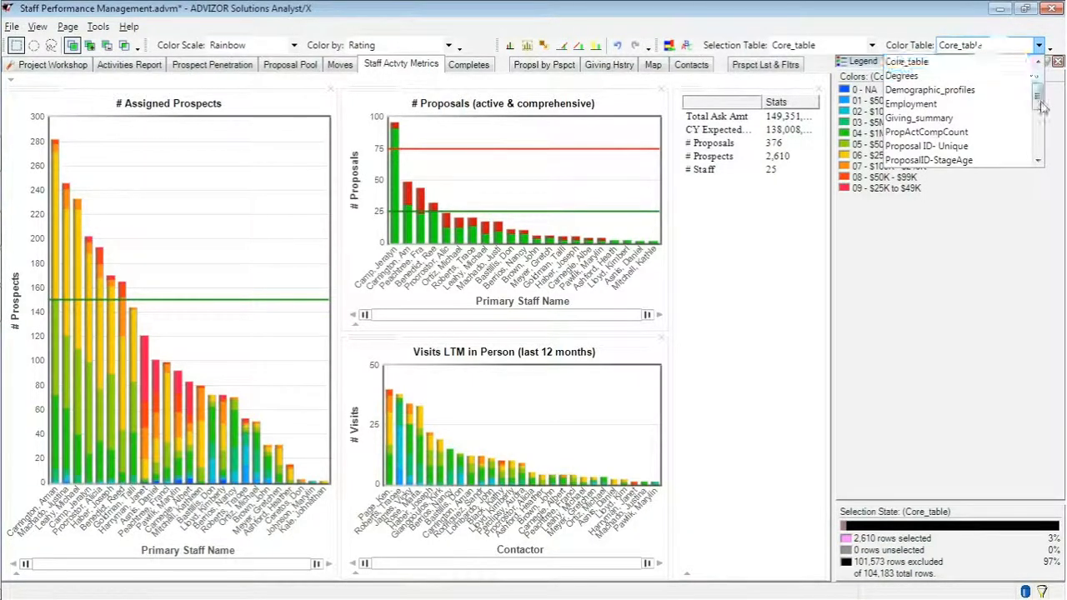
pyautogui.moveTo(1041, 101)
pyautogui.mouseDown()
pyautogui.moveTo(1045, 81)
pyautogui.moveTo(1042, 104)
pyautogui.mouseUp()
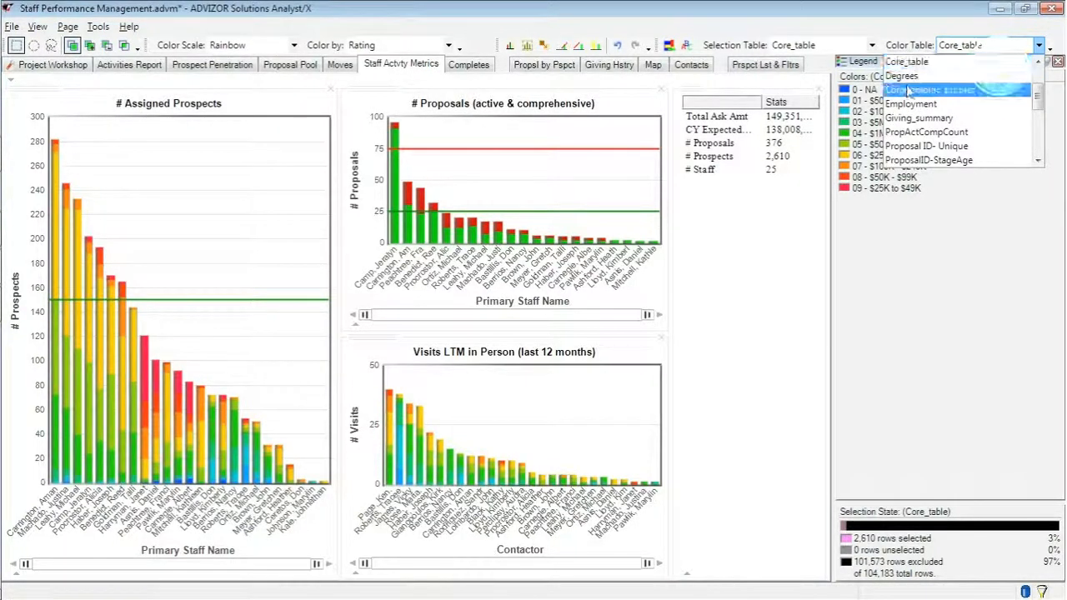
pyautogui.moveTo(1040, 99); pyautogui.dragTo(1040, 90)
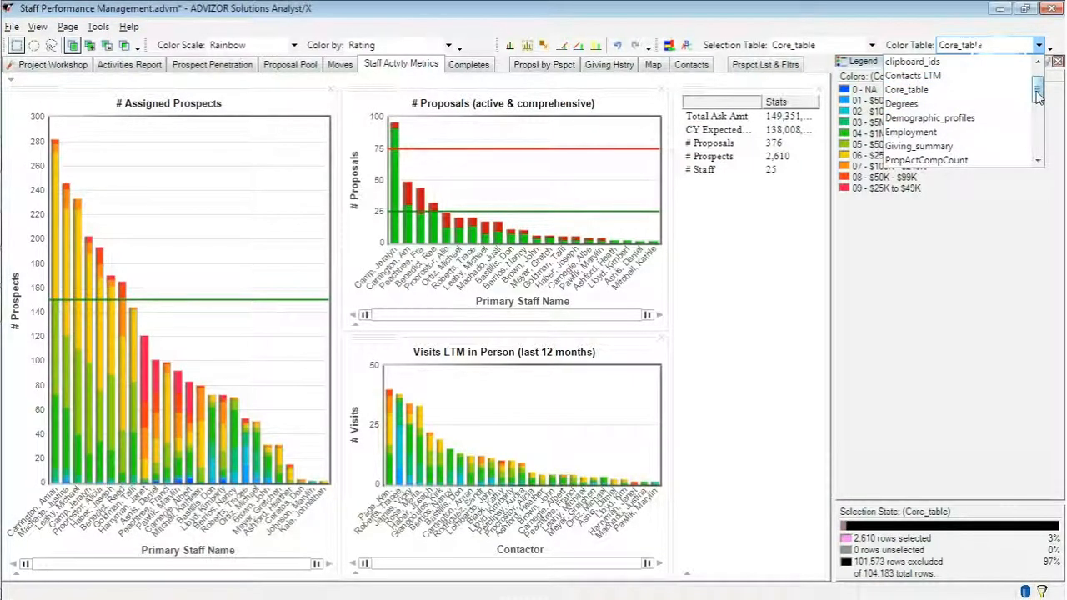
pyautogui.click(1012, 93)
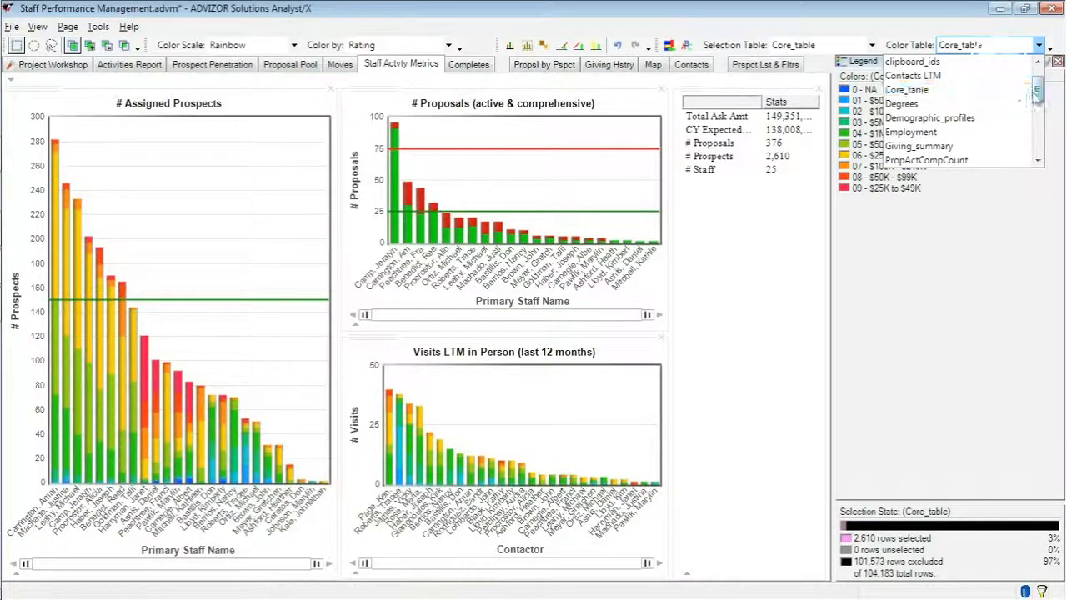
pyautogui.scroll(-2, 1026, 108)
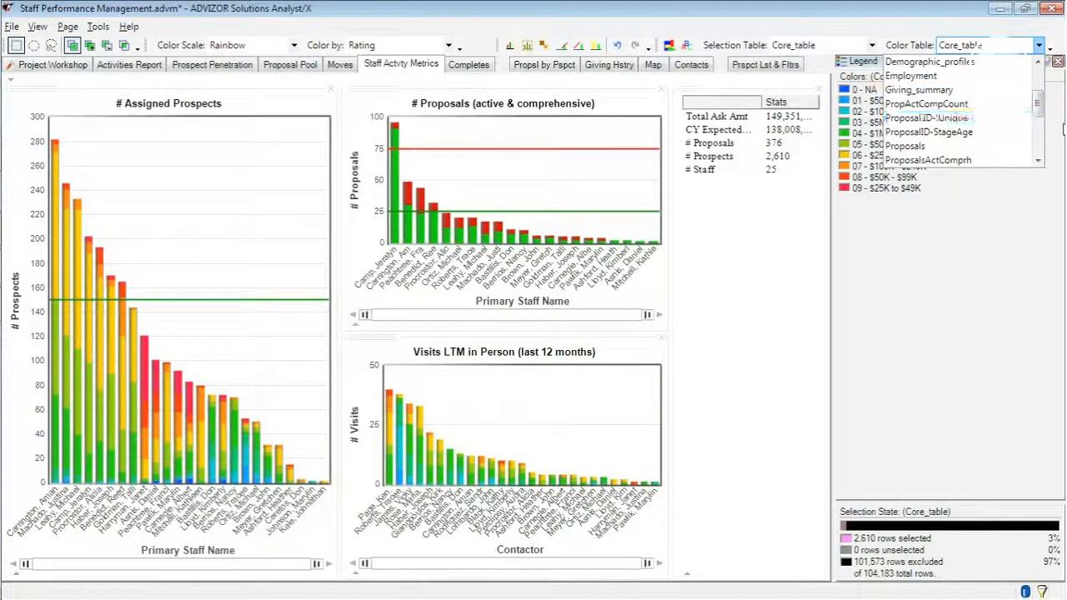
pyautogui.scroll(-3, 1028, 118)
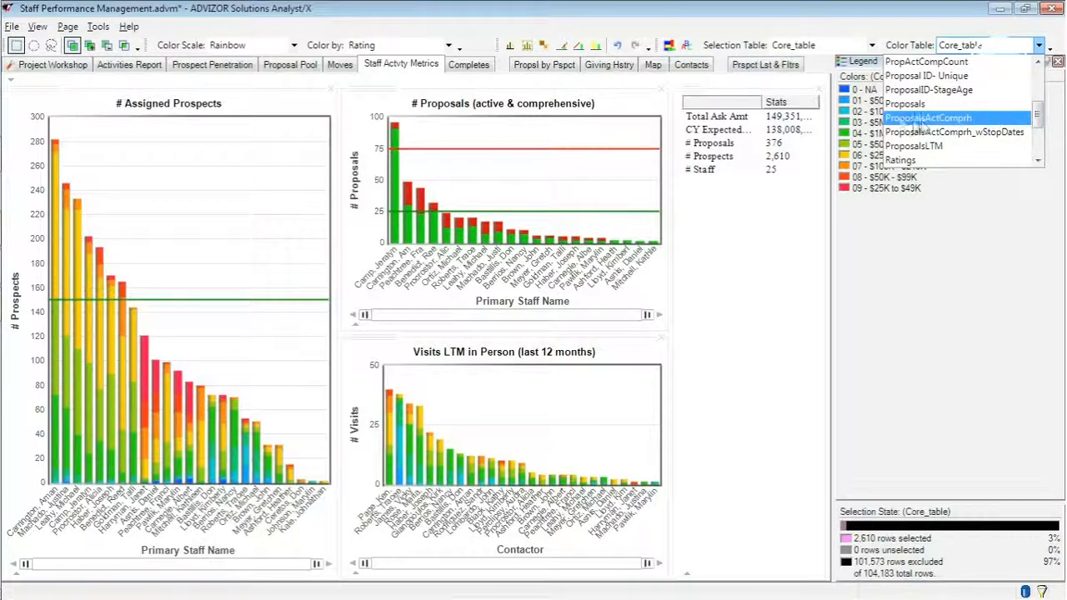
pyautogui.click(899, 122)
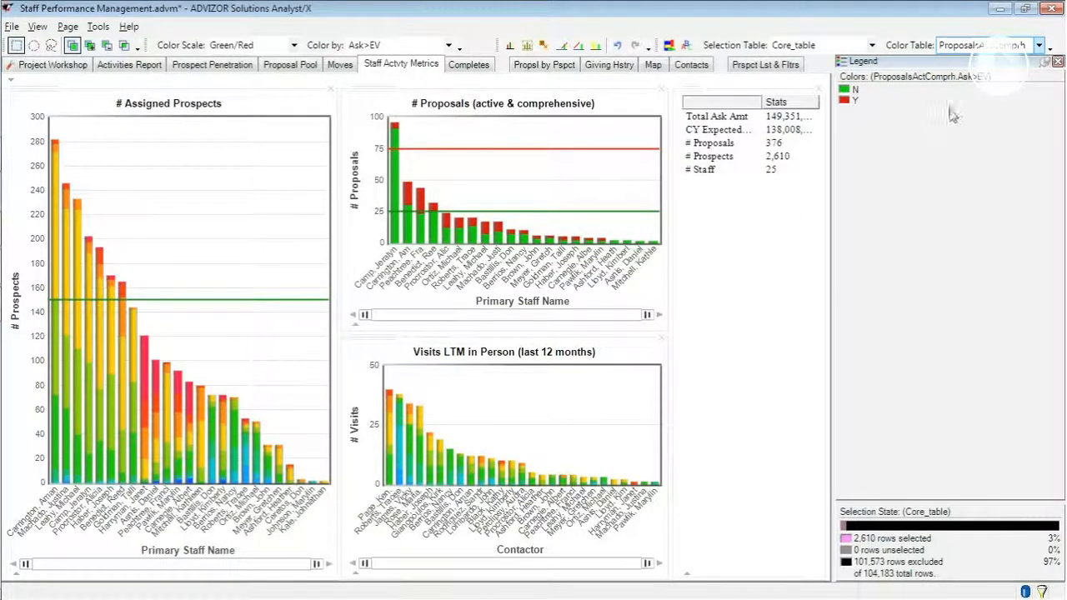
pyautogui.click(1057, 63)
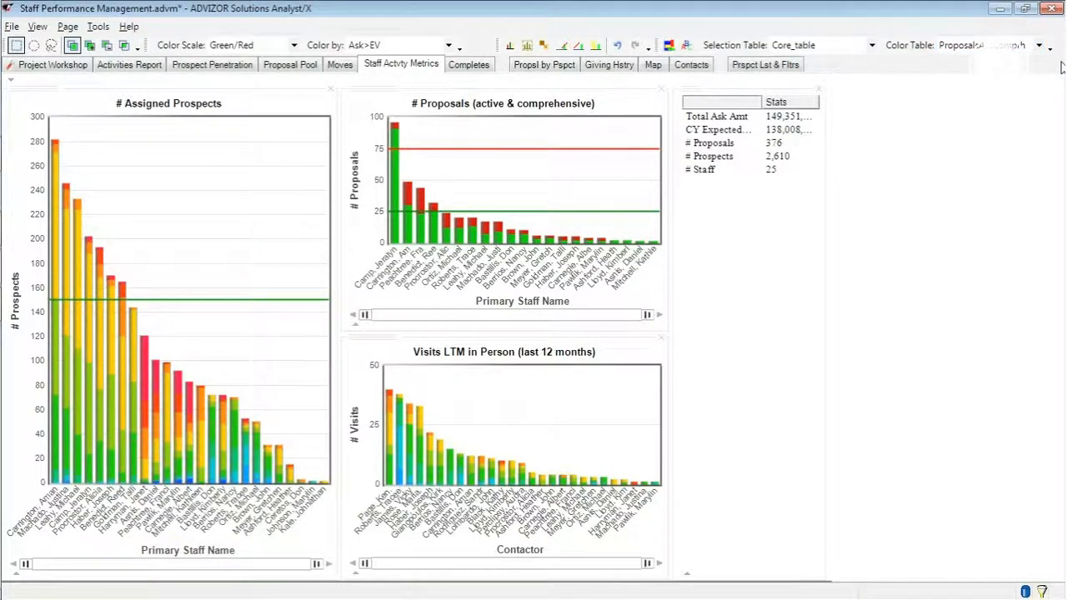
# - In the project workshop, check each page's color model and review the Staff Activity Metrics model's coloring sequence for all tables
pyautogui.click(37, 65)
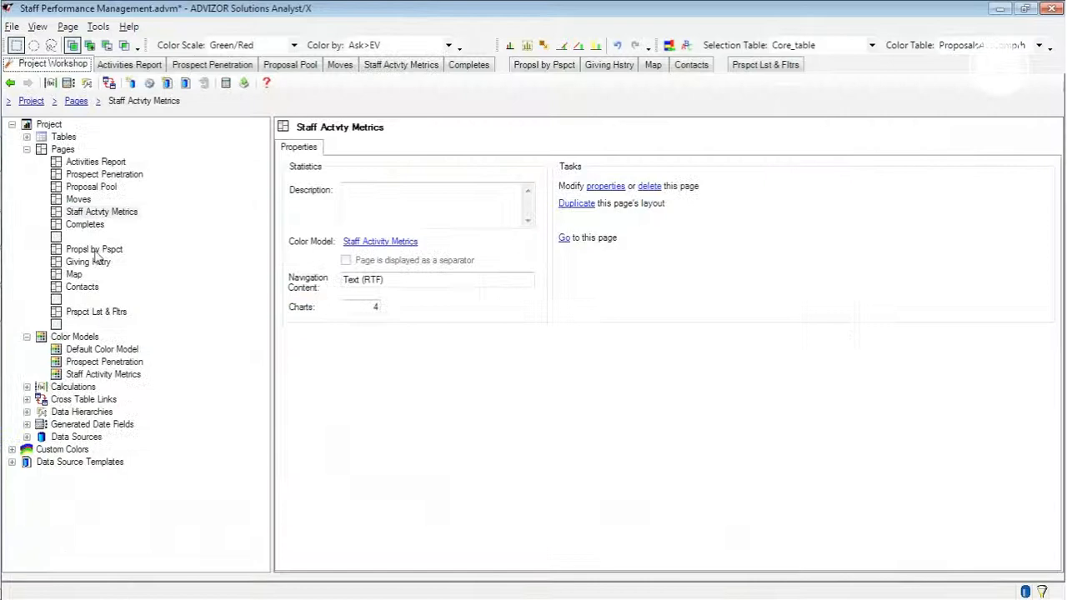
pyautogui.click(27, 149)
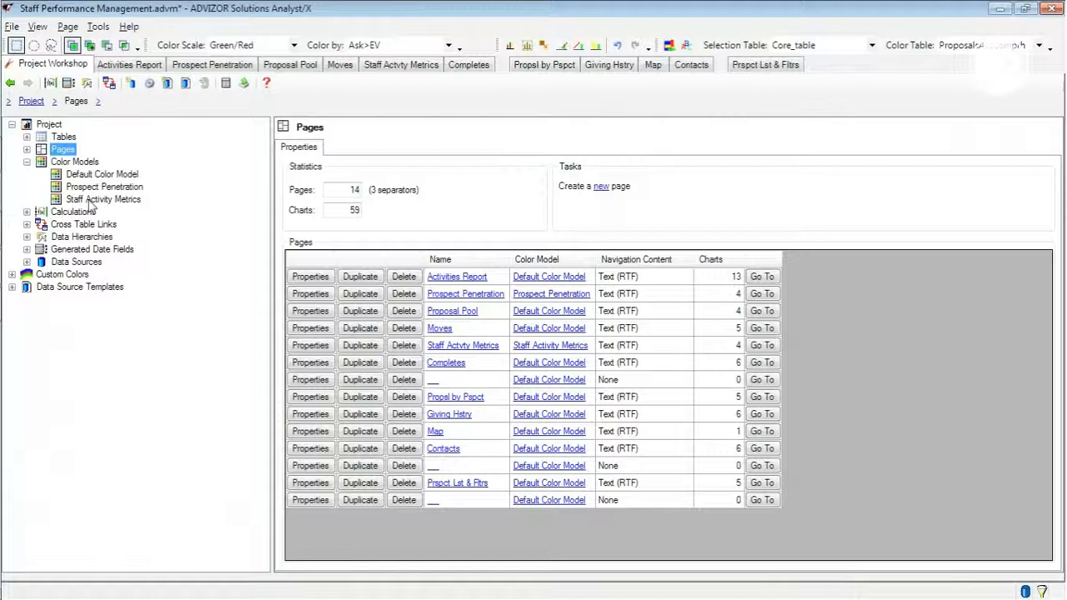
pyautogui.click(132, 201)
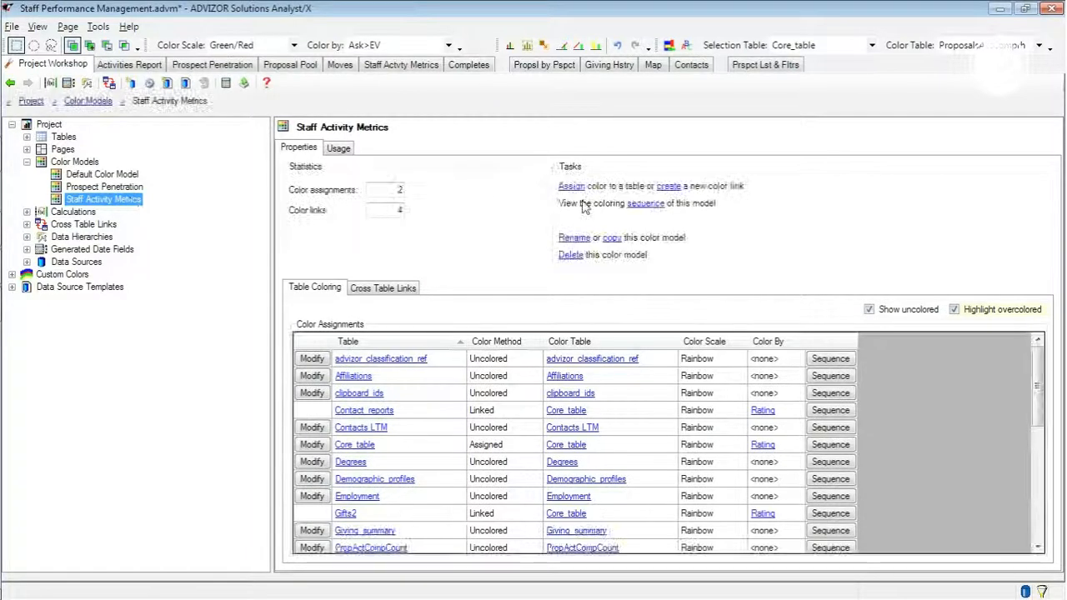
pyautogui.click(646, 206)
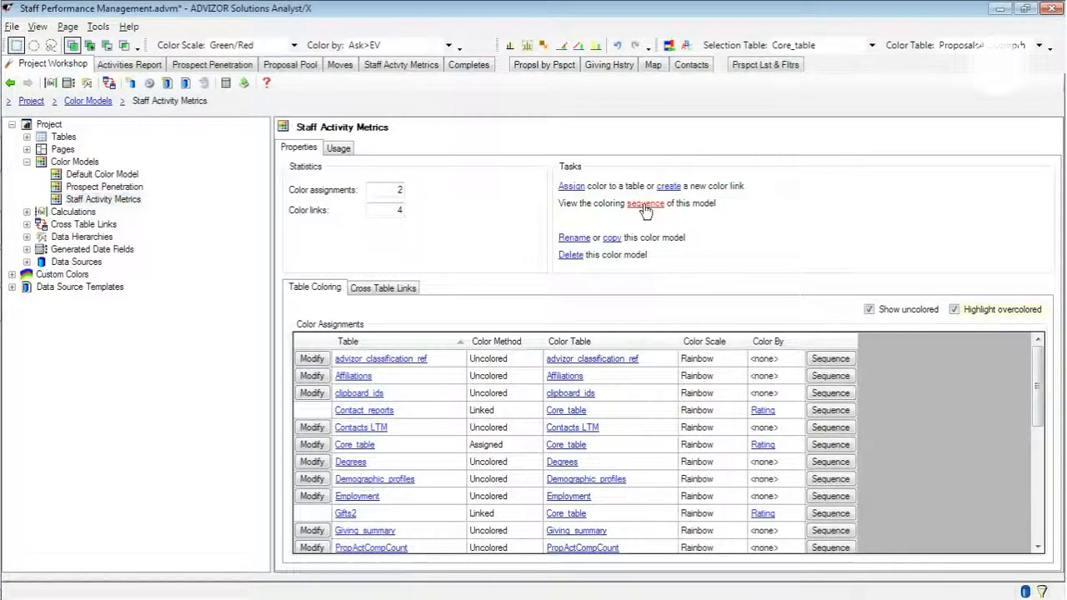
pyautogui.moveTo(532, 194); pyautogui.dragTo(362, 65)
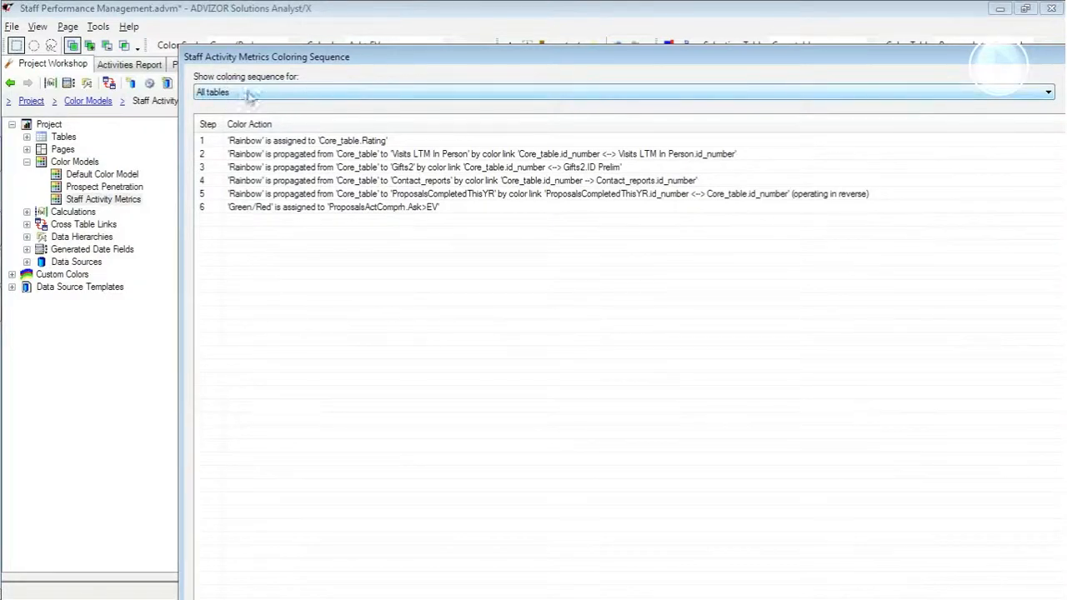
pyautogui.click(245, 95)
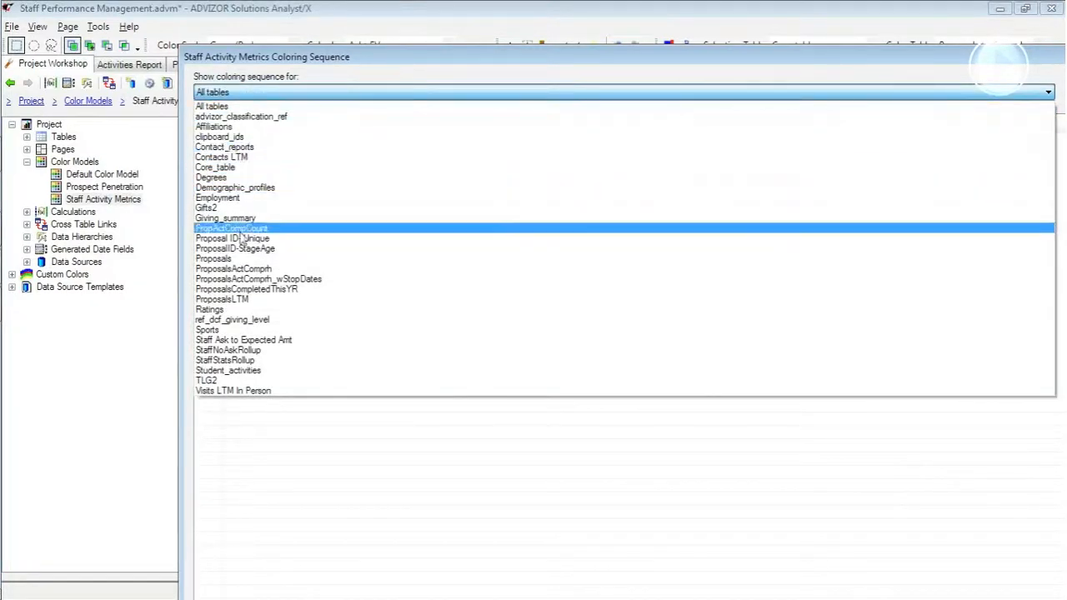
pyautogui.click(218, 54)
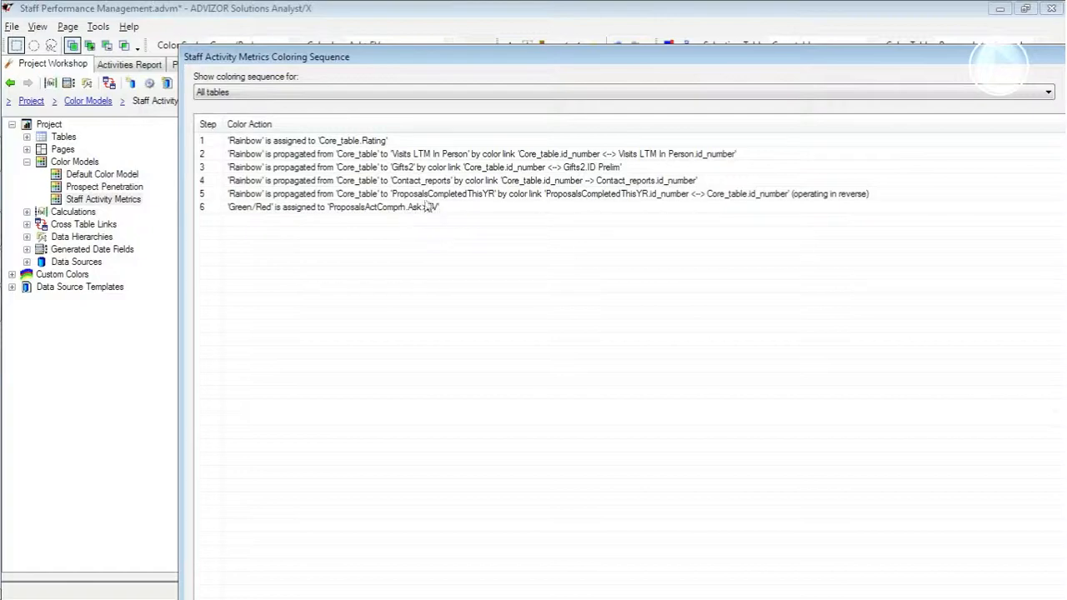
pyautogui.moveTo(1037, 61); pyautogui.dragTo(913, 58)
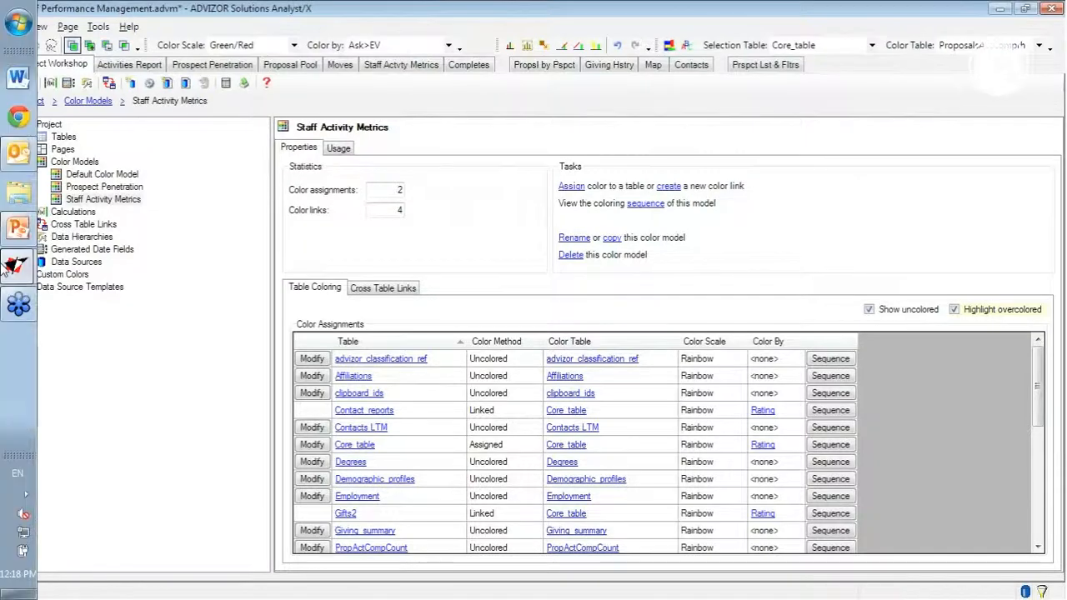
# - Switch to the StaffPerformance - over-coloring project and open the list of color models in its project workshop
pyautogui.moveTo(18, 265)
pyautogui.click(127, 260)
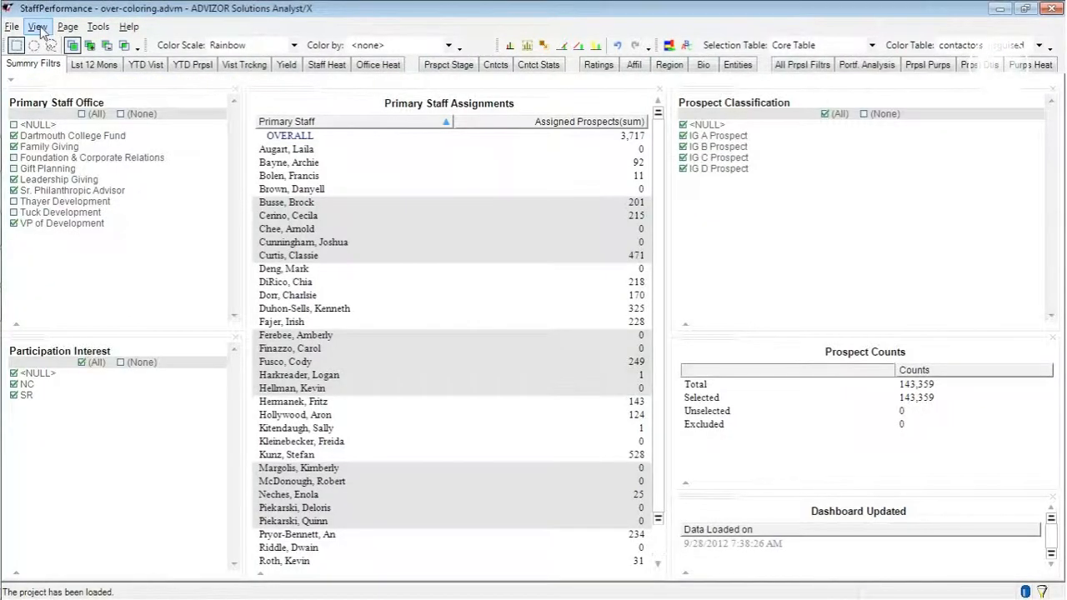
pyautogui.click(65, 142)
pyautogui.click(74, 161)
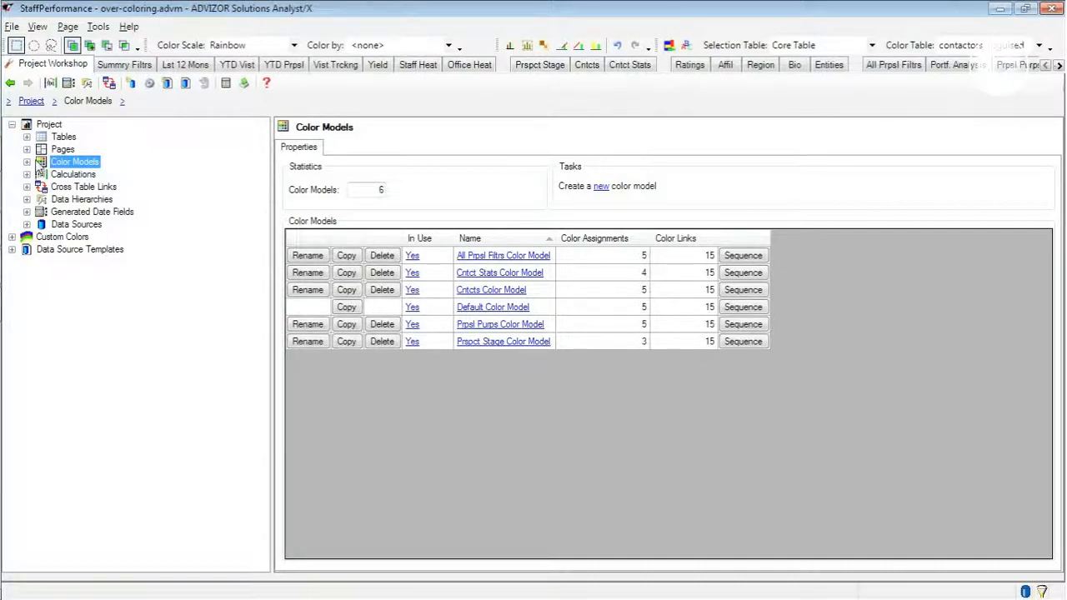
# - Examine the Default Color Model's highlighted overcolored tables and view the coloring sequence for Core Table
pyautogui.click(27, 162)
pyautogui.click(99, 213)
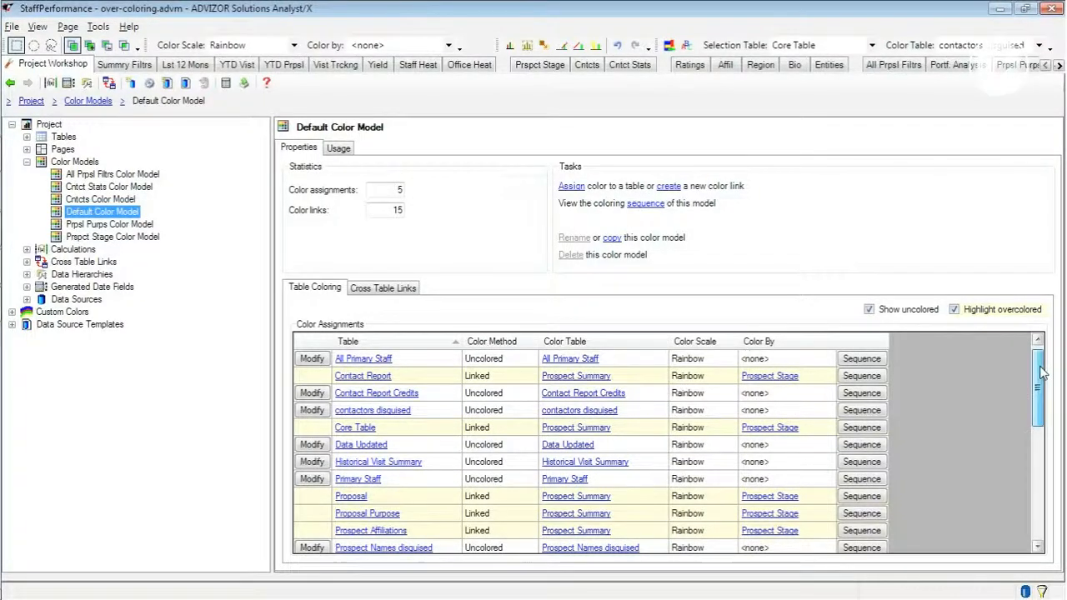
pyautogui.moveTo(1042, 369)
pyautogui.mouseDown()
pyautogui.moveTo(1045, 466)
pyautogui.moveTo(1044, 374)
pyautogui.mouseUp()
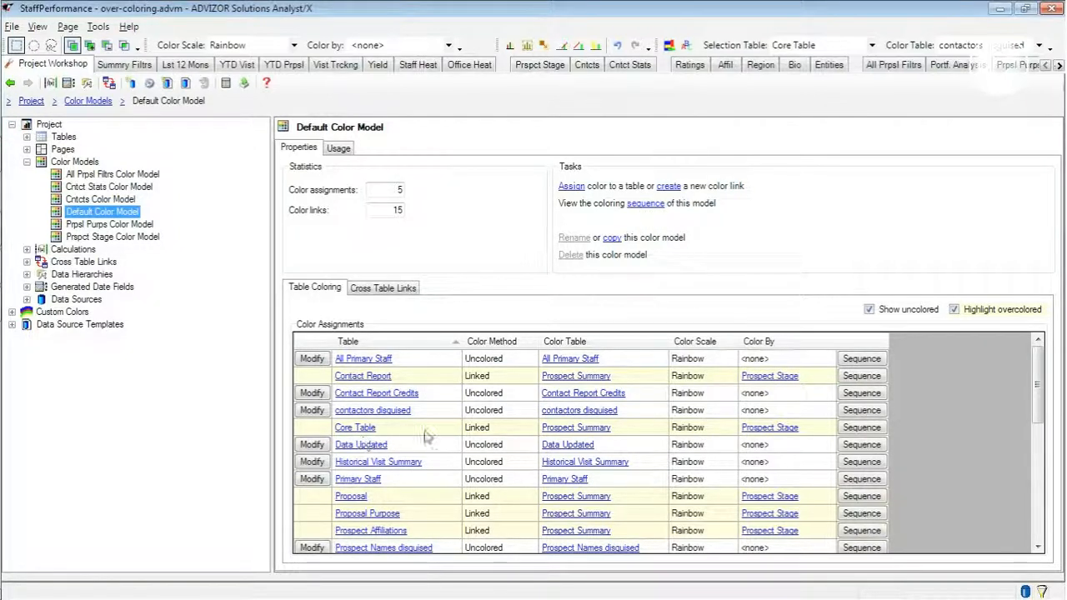
pyautogui.click(864, 428)
pyautogui.moveTo(495, 248); pyautogui.dragTo(258, 71)
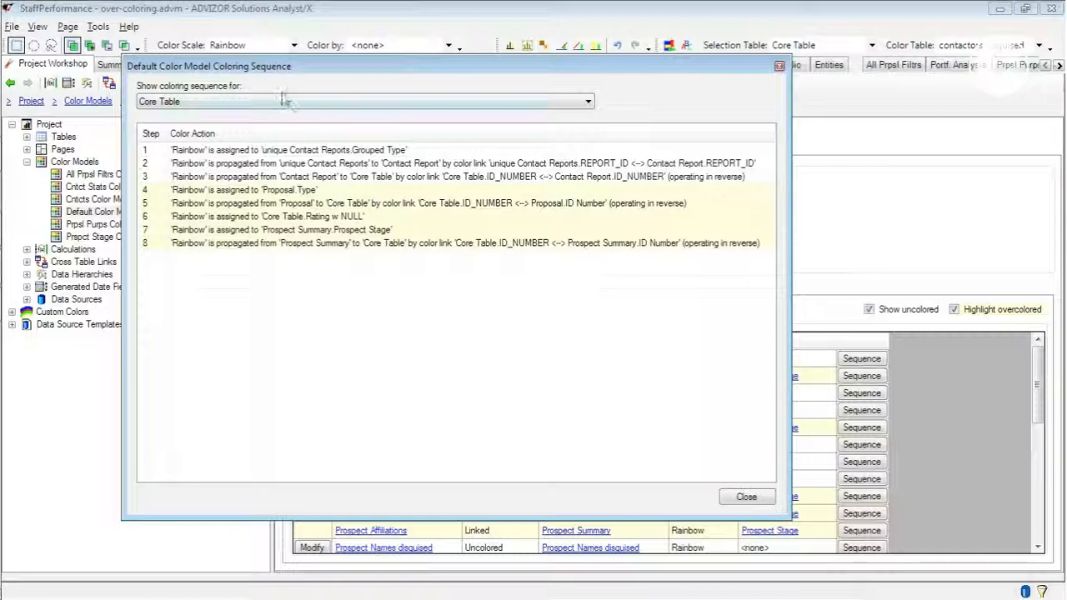
# - Review the Default Color Model's coloring sequence for Core Table and close it
pyautogui.moveTo(287, 71); pyautogui.dragTo(410, 99)
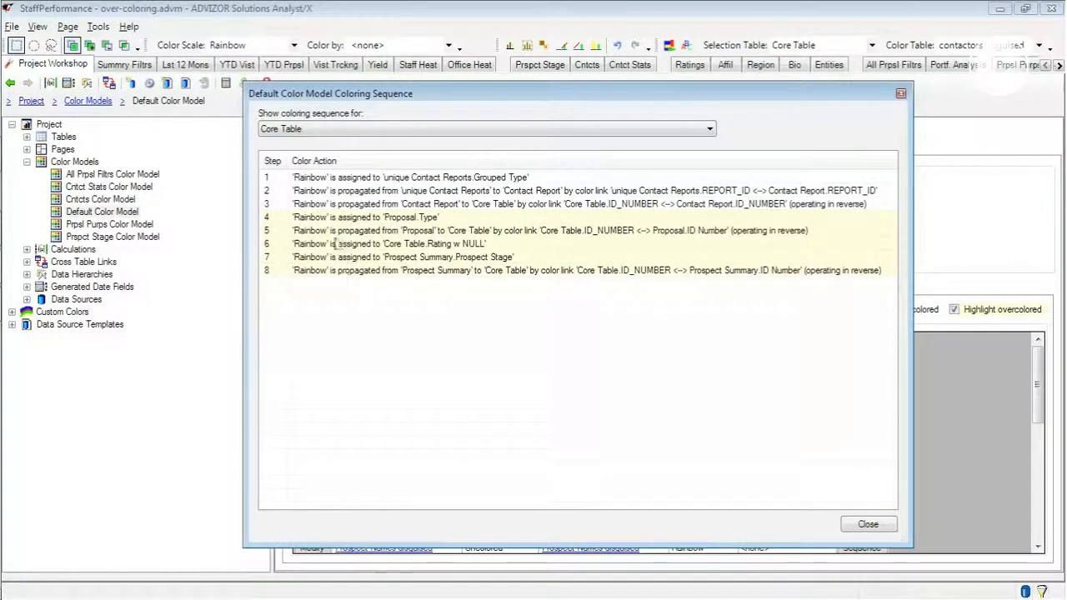
pyautogui.click(868, 525)
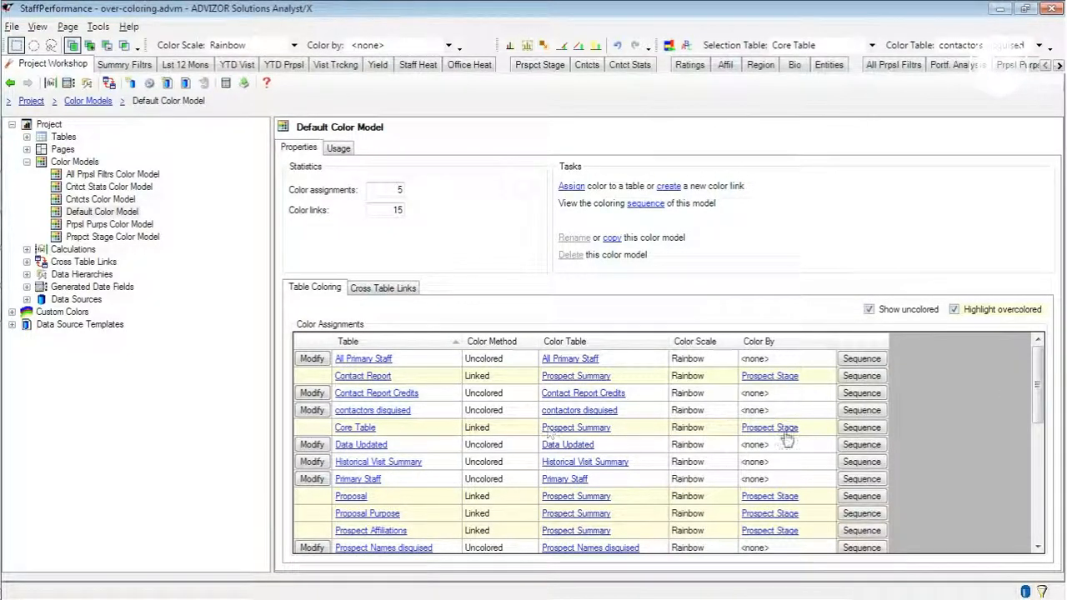
pyautogui.click(861, 428)
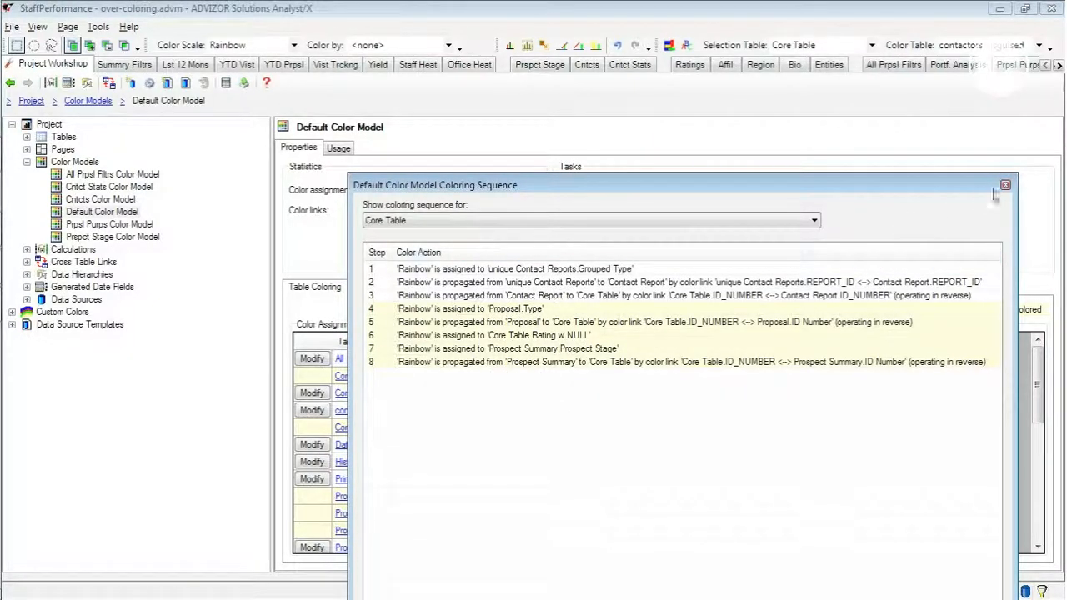
pyautogui.click(1006, 184)
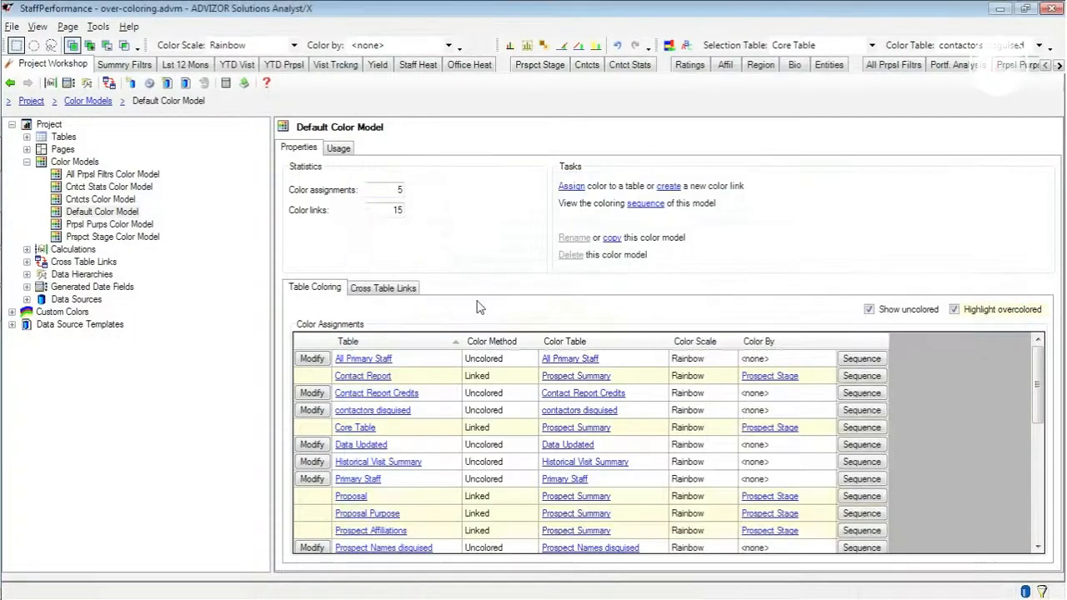
# - Delete the Default Color Model's color links from Core Table to Contact Report, Proposal and Prospect Summary
pyautogui.click(379, 289)
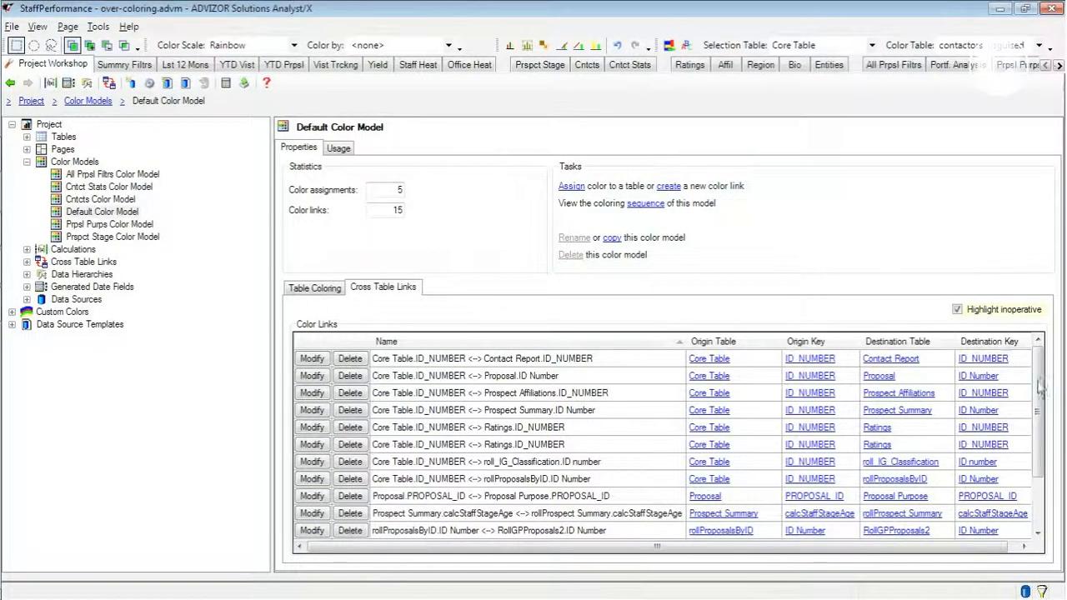
pyautogui.click(350, 358)
pyautogui.click(602, 379)
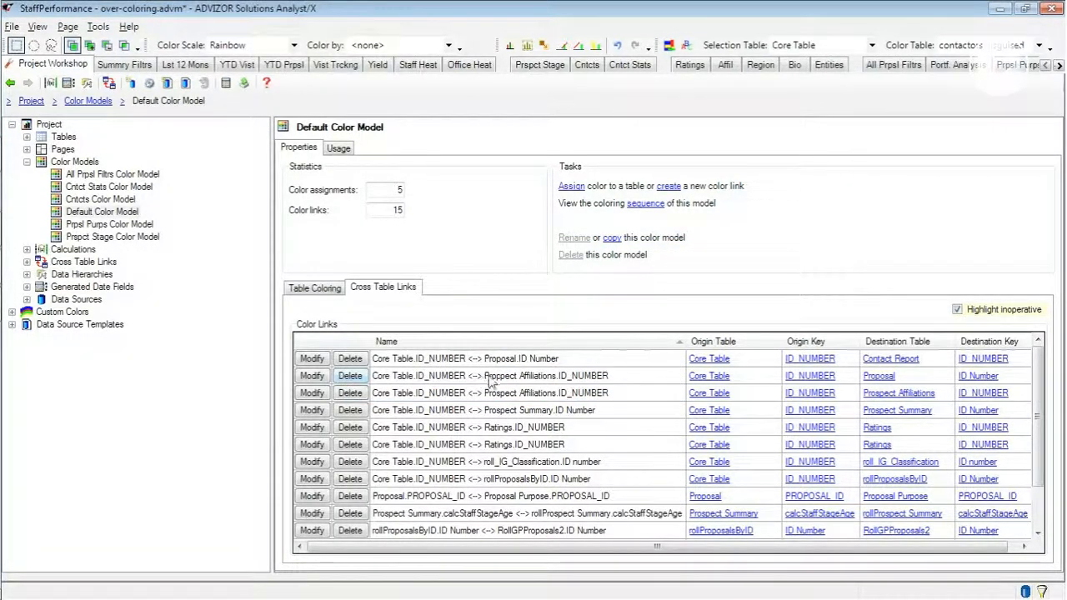
pyautogui.click(351, 359)
pyautogui.click(609, 380)
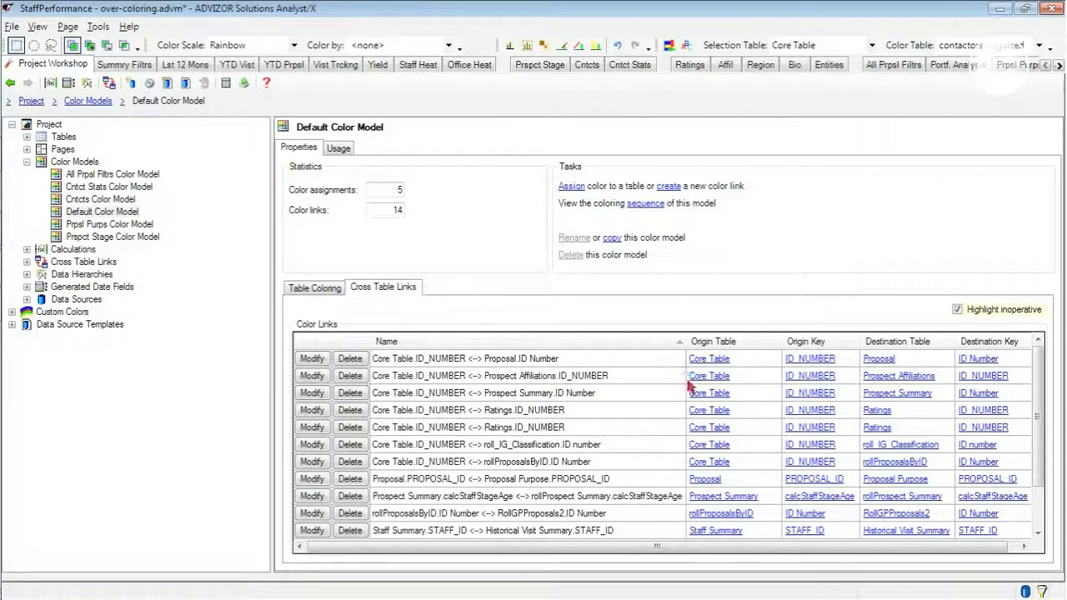
pyautogui.scroll(-1, 689, 385)
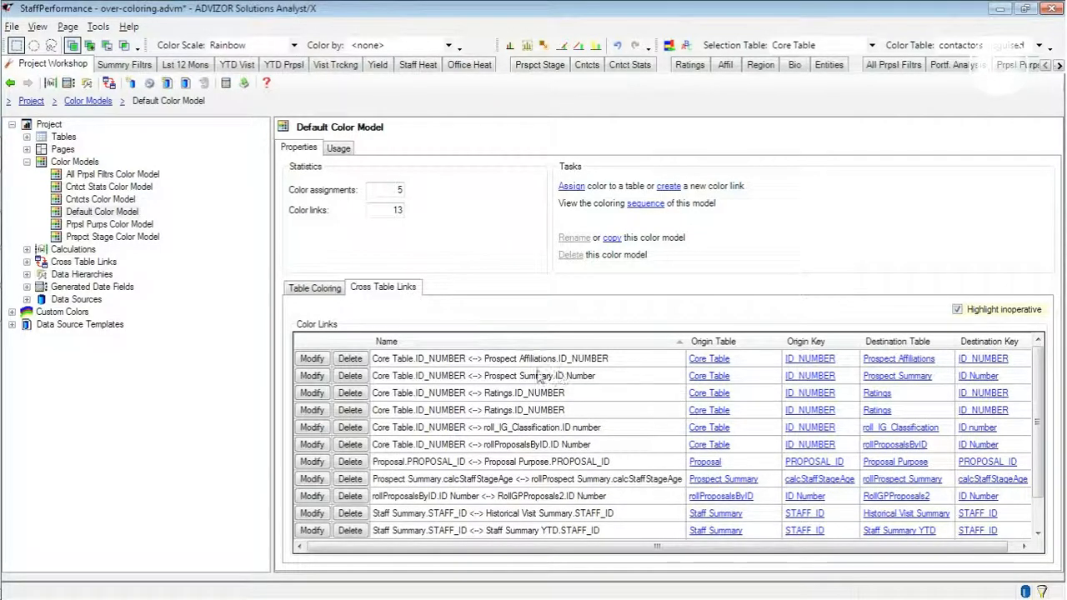
pyautogui.click(352, 377)
pyautogui.click(610, 378)
# - Check the Default Color Model's table coloring for overcolored tables, and view the charts on the Ratings page
pyautogui.click(302, 290)
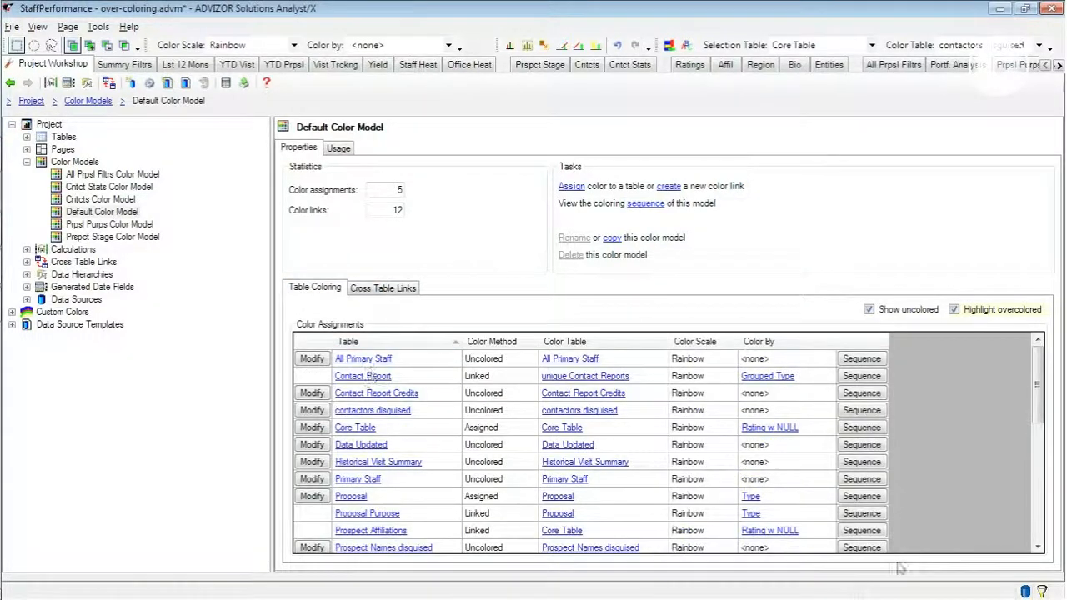
pyautogui.moveTo(1038, 382); pyautogui.dragTo(1055, 335)
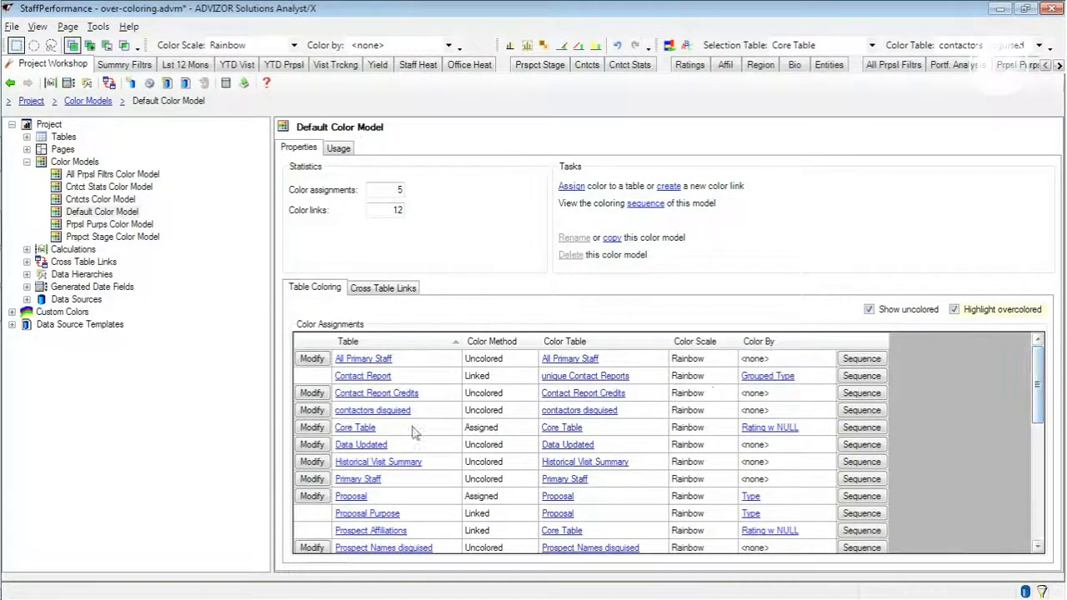
pyautogui.click(688, 65)
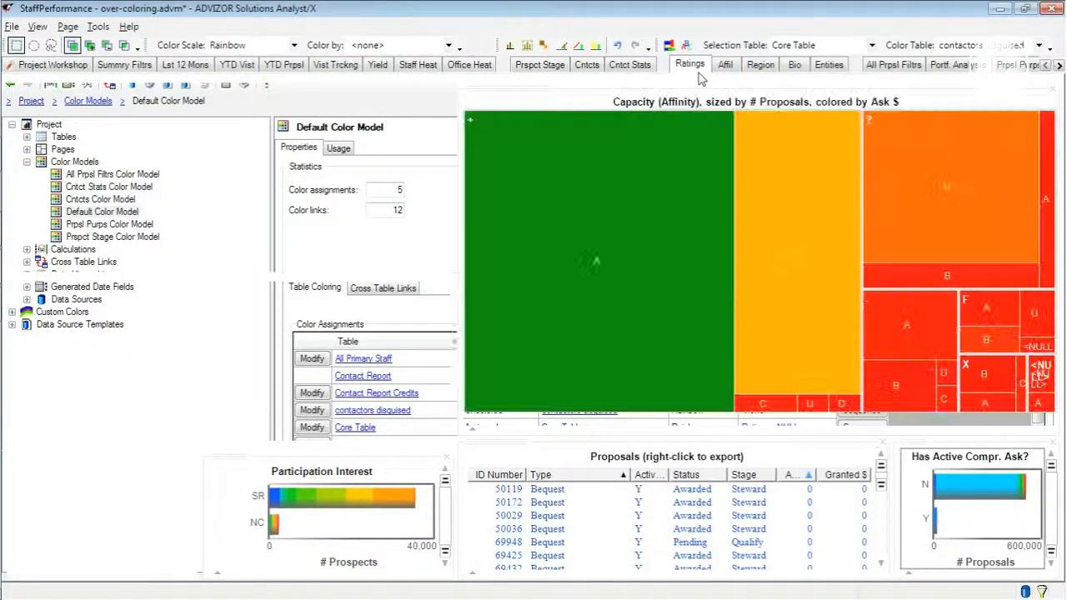
# - In the project workshop, examine the Cntct Stats Color Model's table coloring and cross table links
pyautogui.click(51, 66)
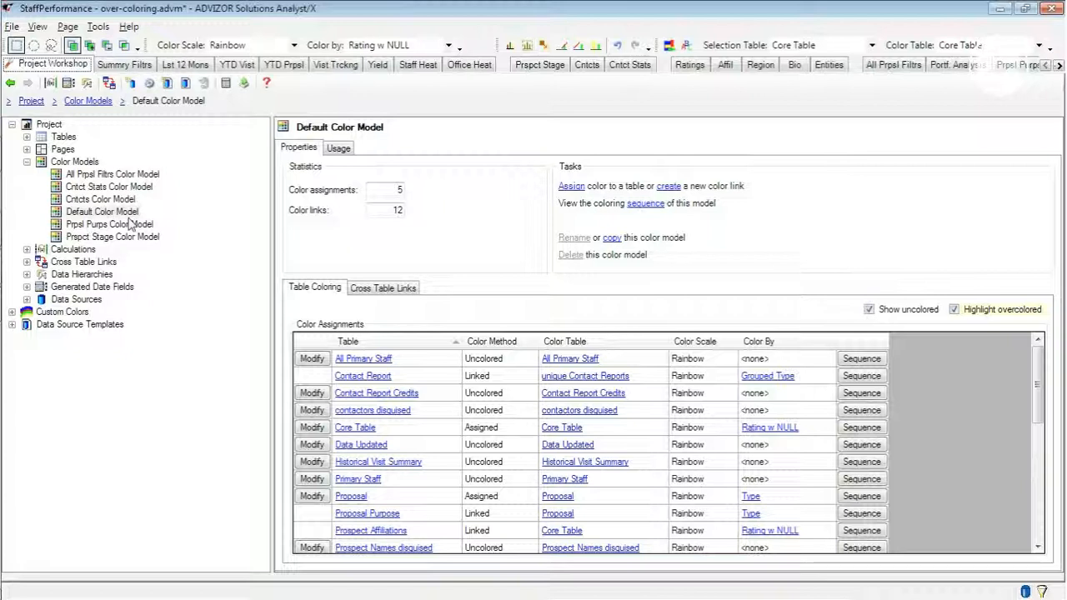
pyautogui.click(28, 163)
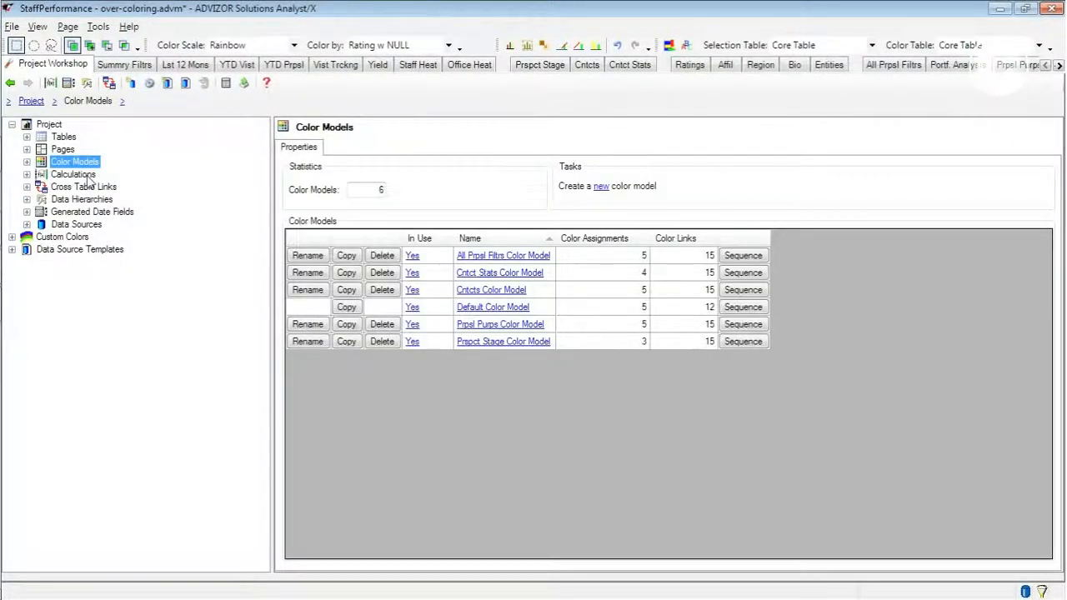
pyautogui.click(27, 161)
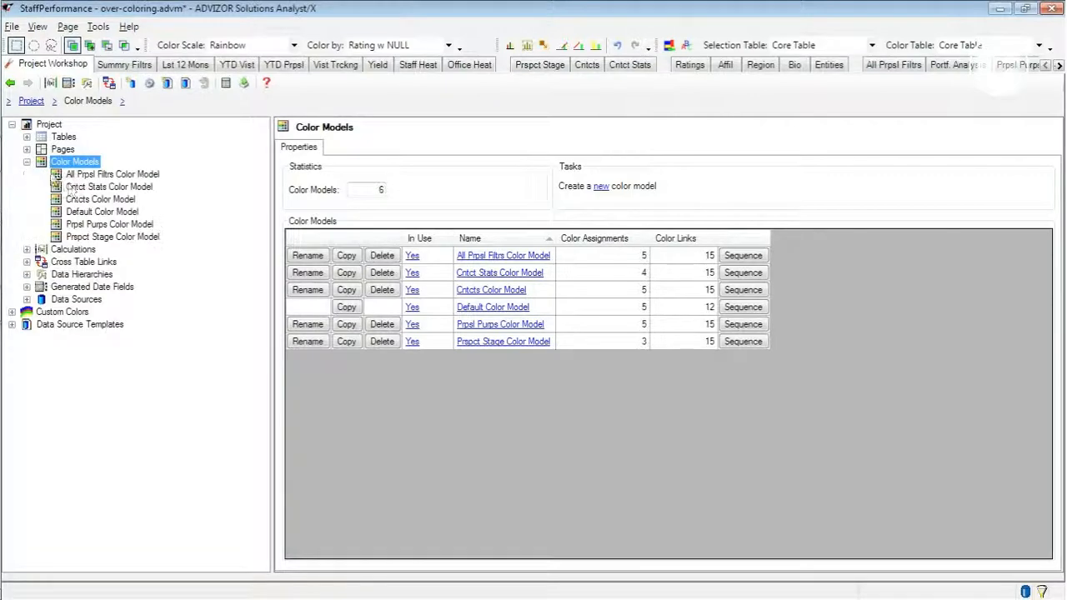
pyautogui.click(74, 188)
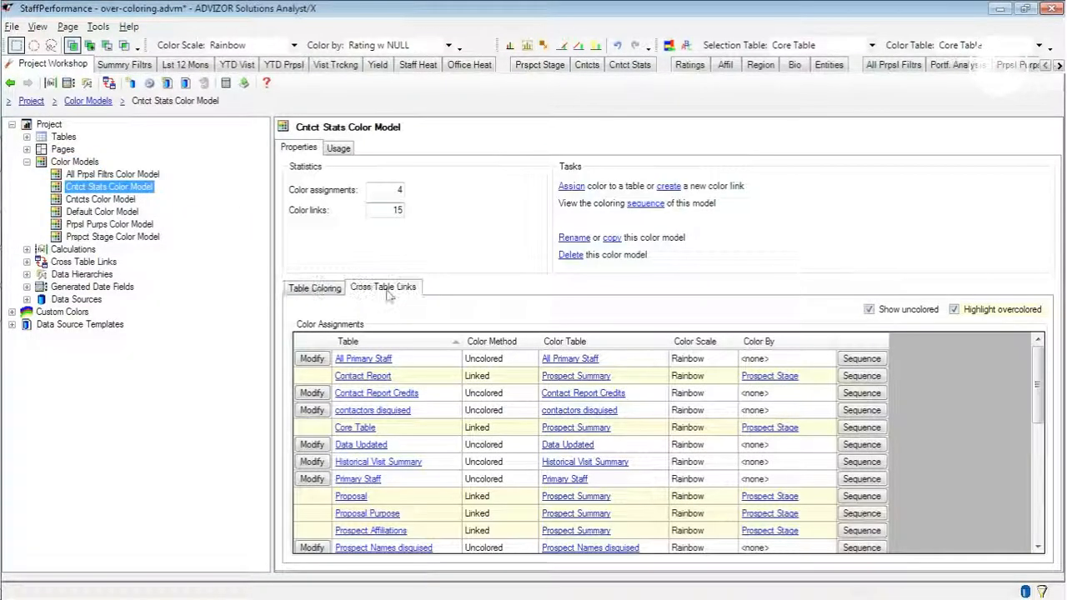
pyautogui.click(386, 289)
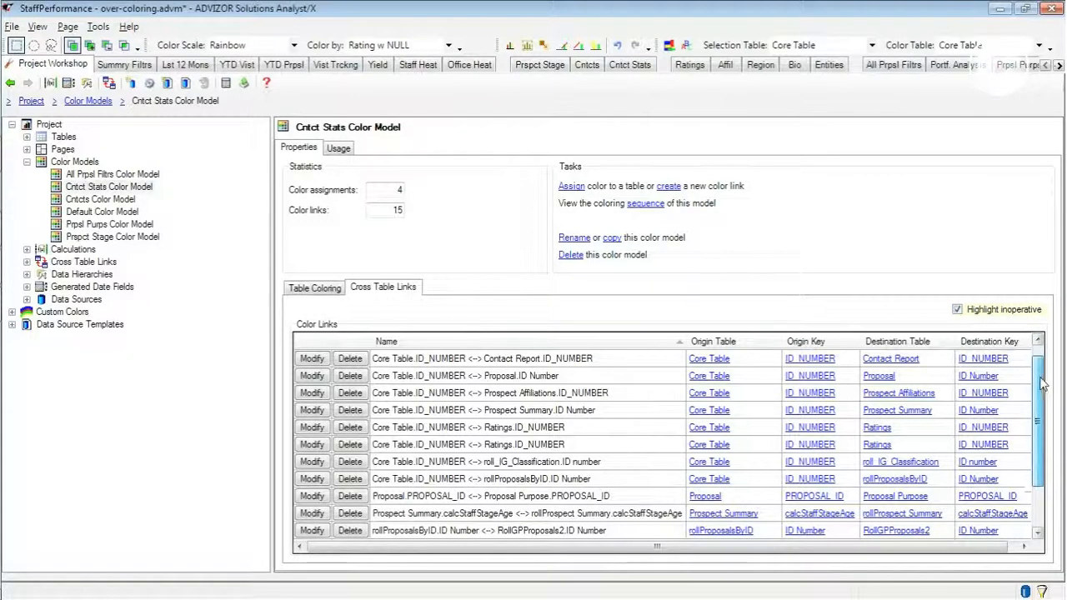
pyautogui.moveTo(1041, 379)
pyautogui.mouseDown()
pyautogui.moveTo(1040, 402)
pyautogui.moveTo(1040, 365)
pyautogui.mouseUp()
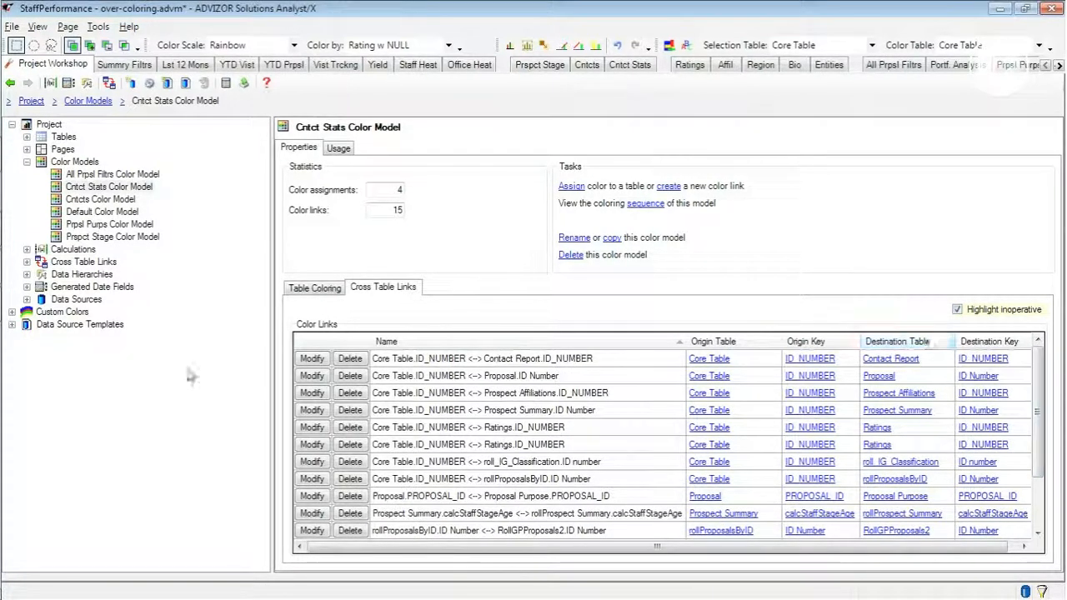
pyautogui.click(309, 288)
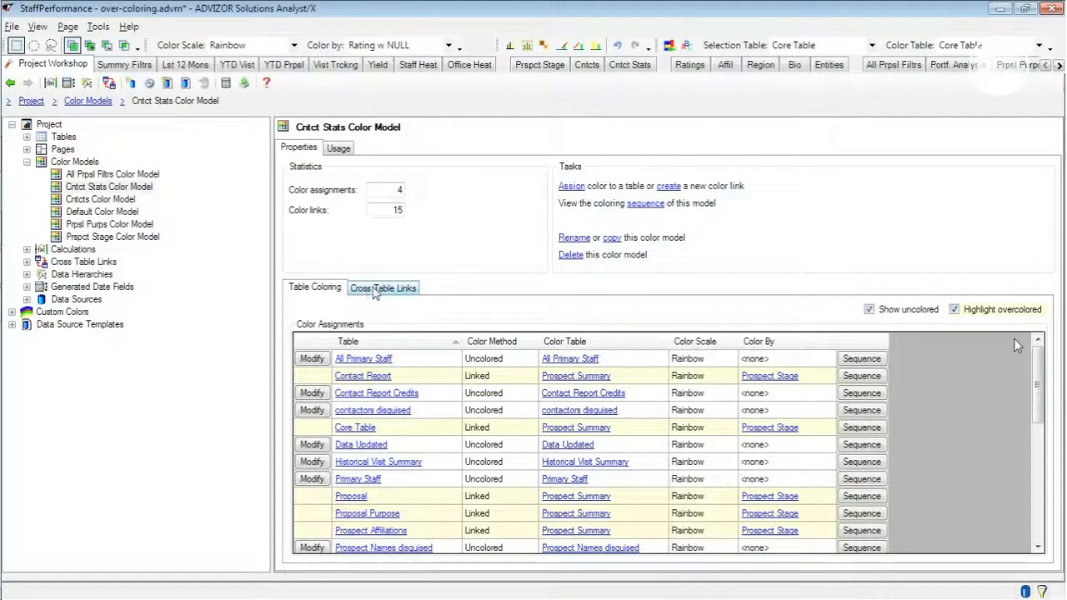
pyautogui.click(375, 290)
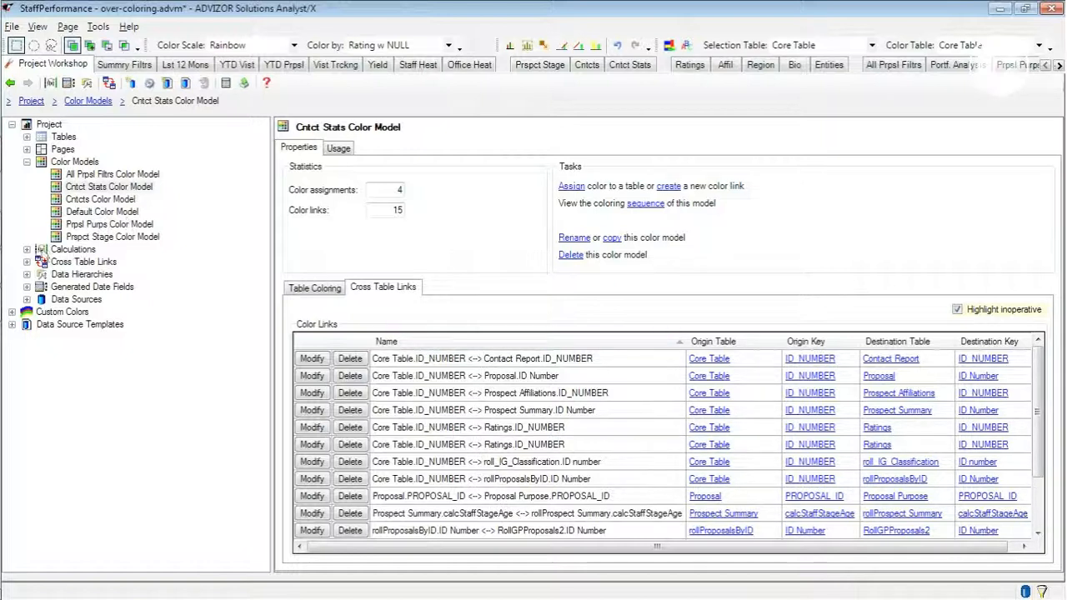
# - Expand the project's Cross Table Links and look through the Table Copies and Table Roll-ups
pyautogui.click(26, 262)
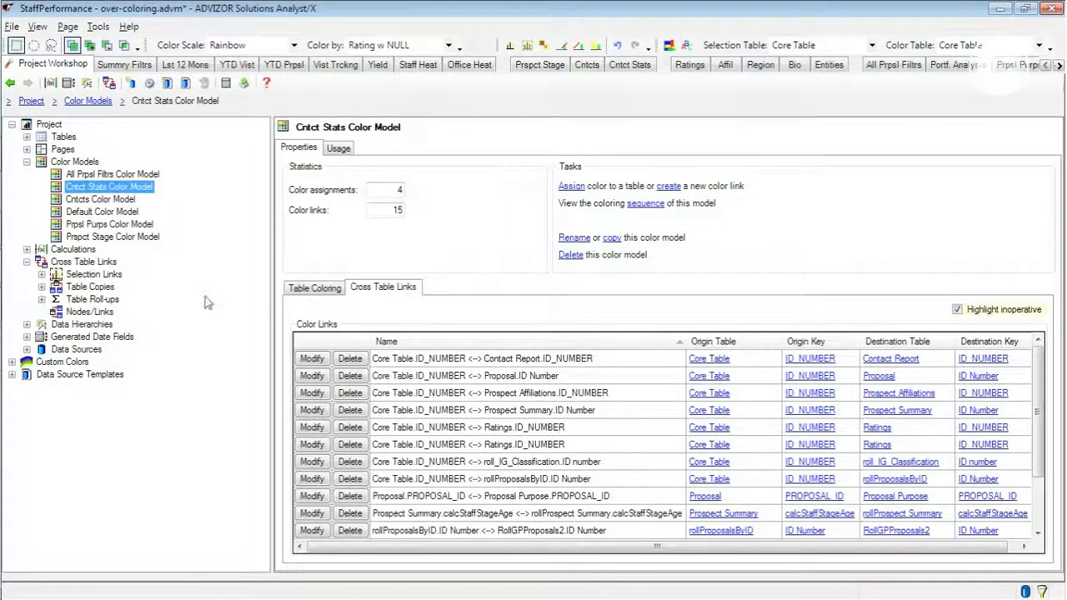
pyautogui.click(41, 286)
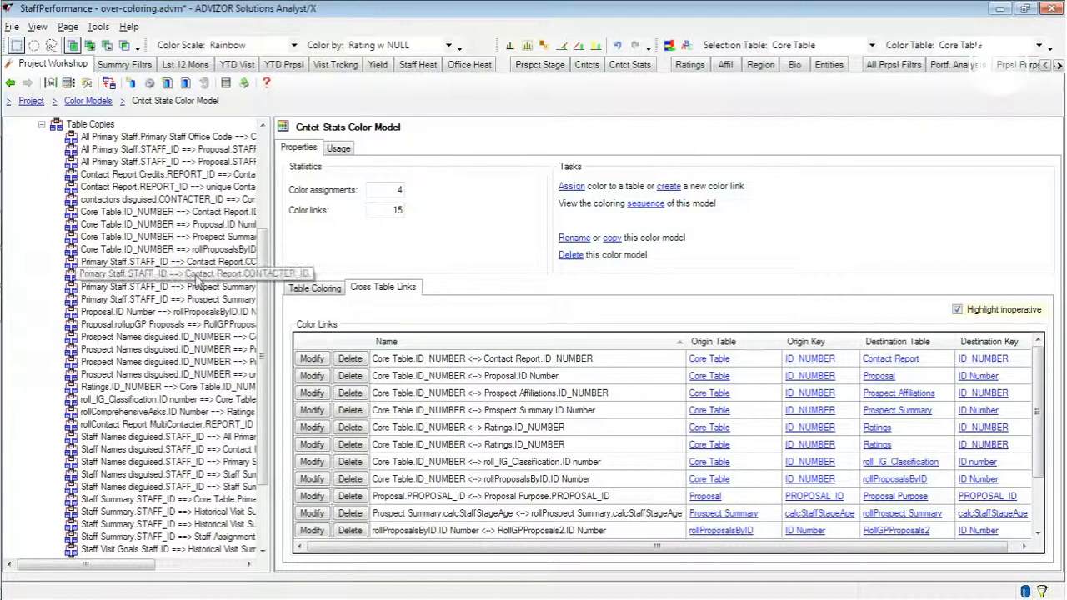
pyautogui.scroll(-3, 100, 417)
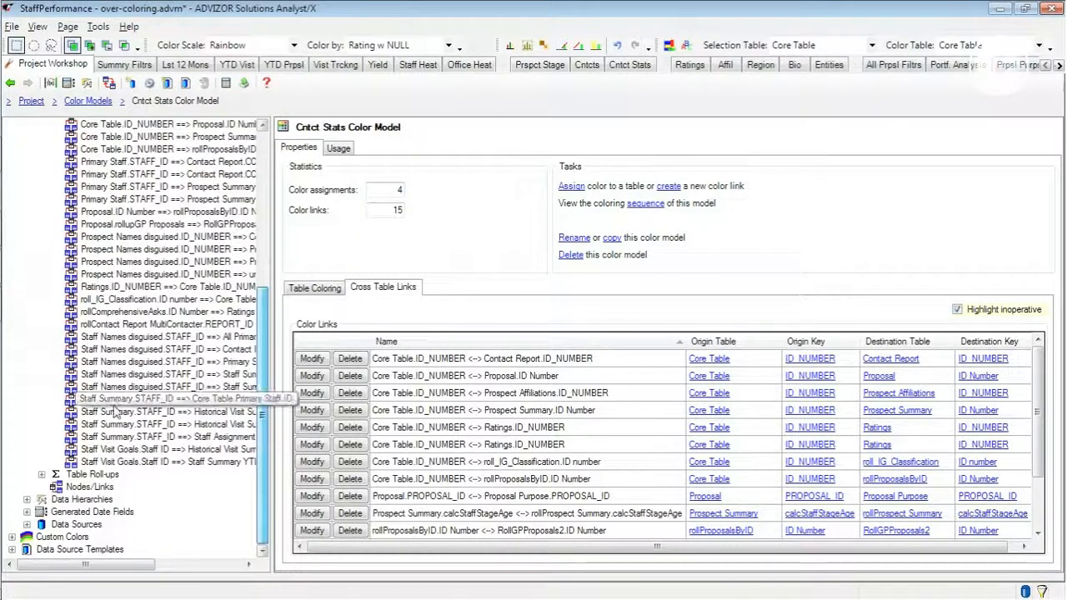
pyautogui.click(41, 474)
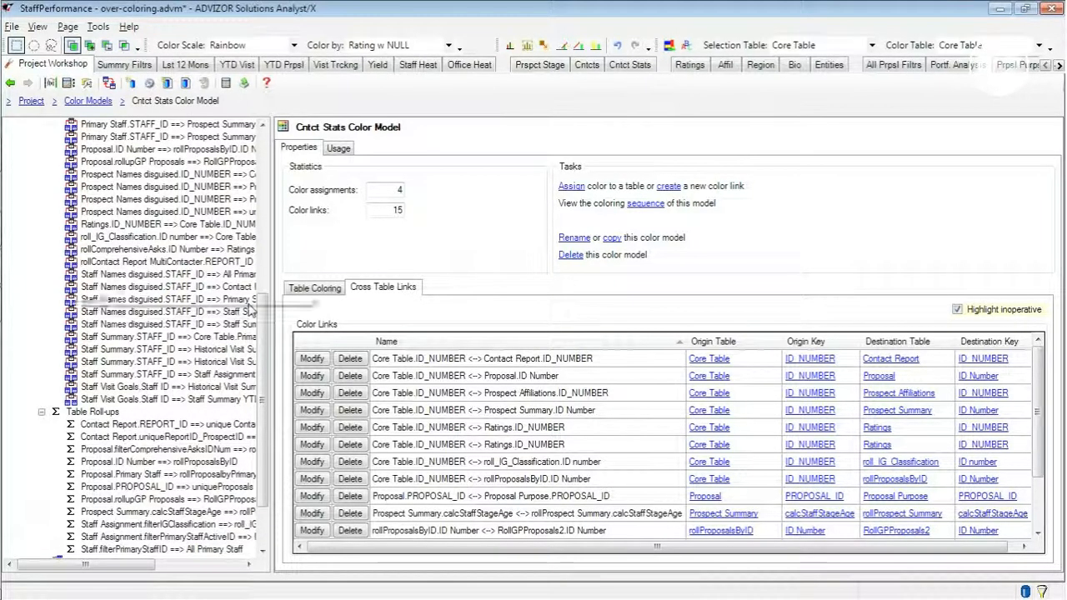
pyautogui.moveTo(249, 303); pyautogui.dragTo(264, 349)
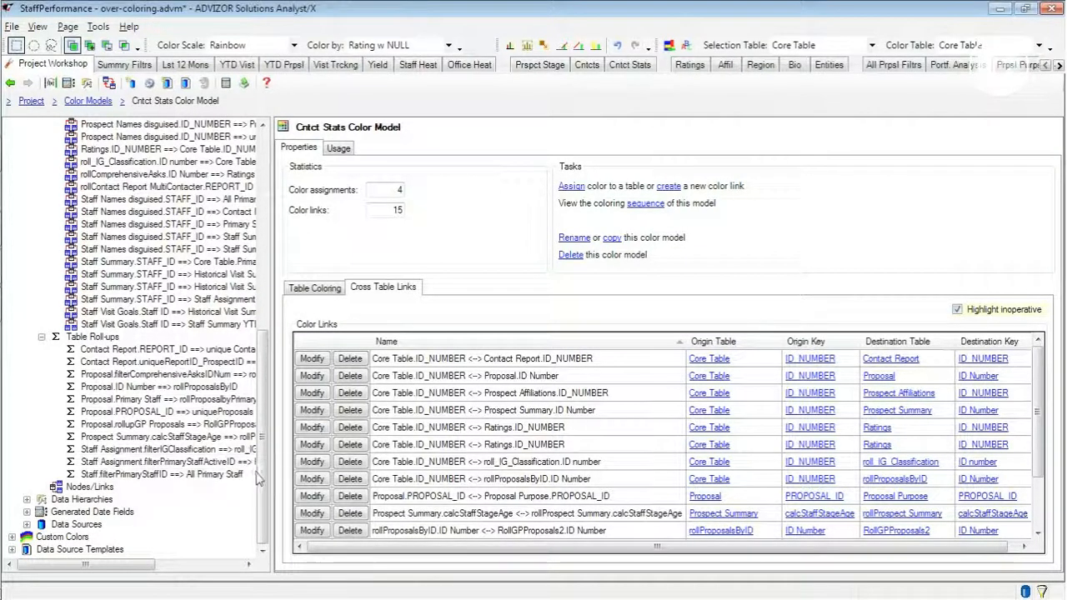
# - Open Custom Colors and expand its Color Scales and Color Bins to browse the available entries
pyautogui.click(50, 538)
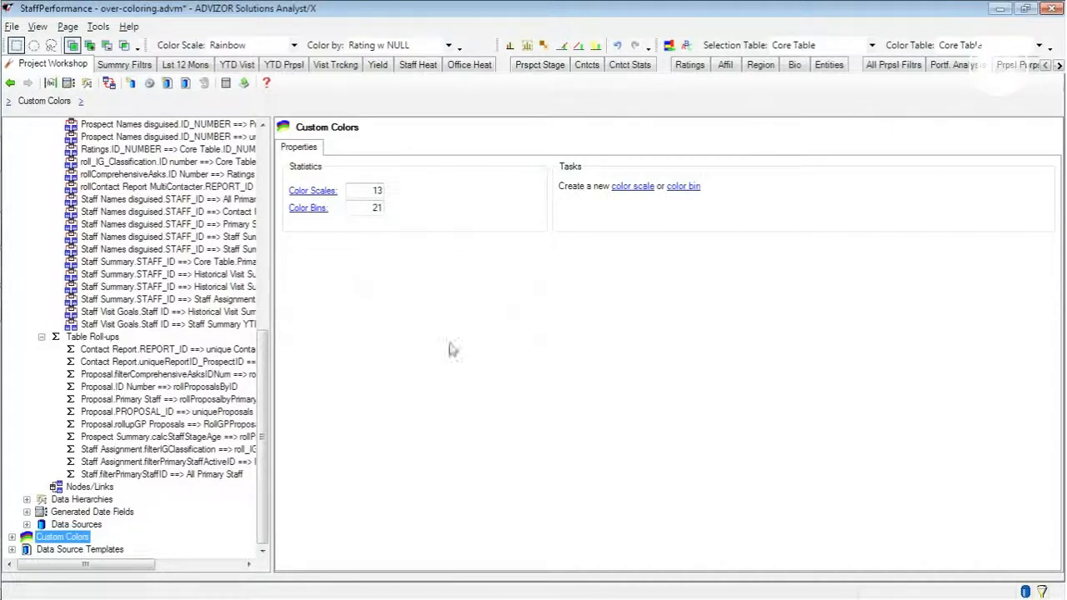
pyautogui.click(11, 537)
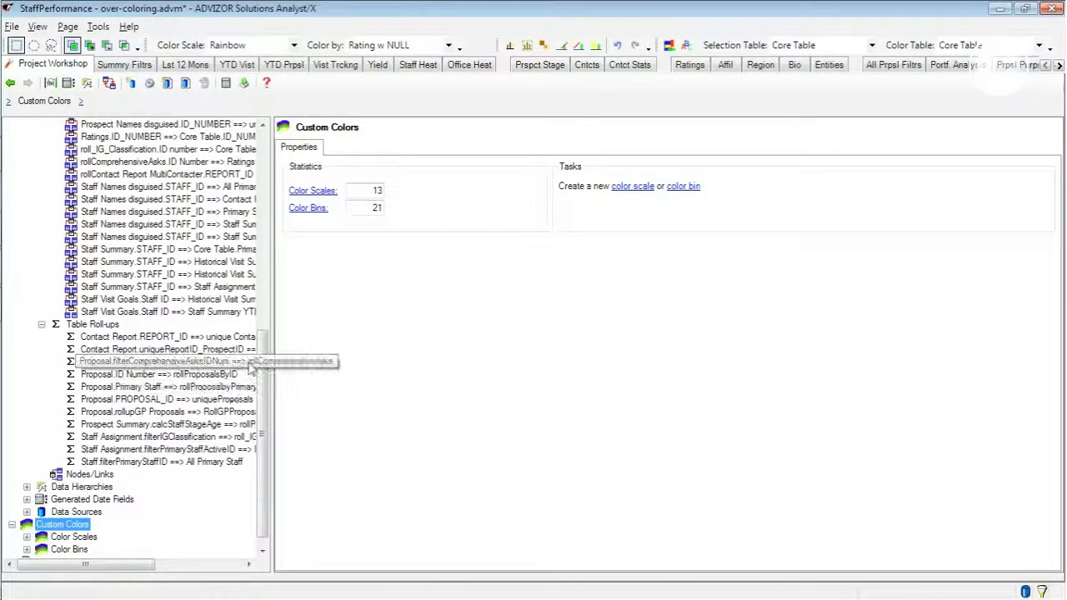
pyautogui.moveTo(262, 376); pyautogui.dragTo(264, 393)
pyautogui.click(27, 525)
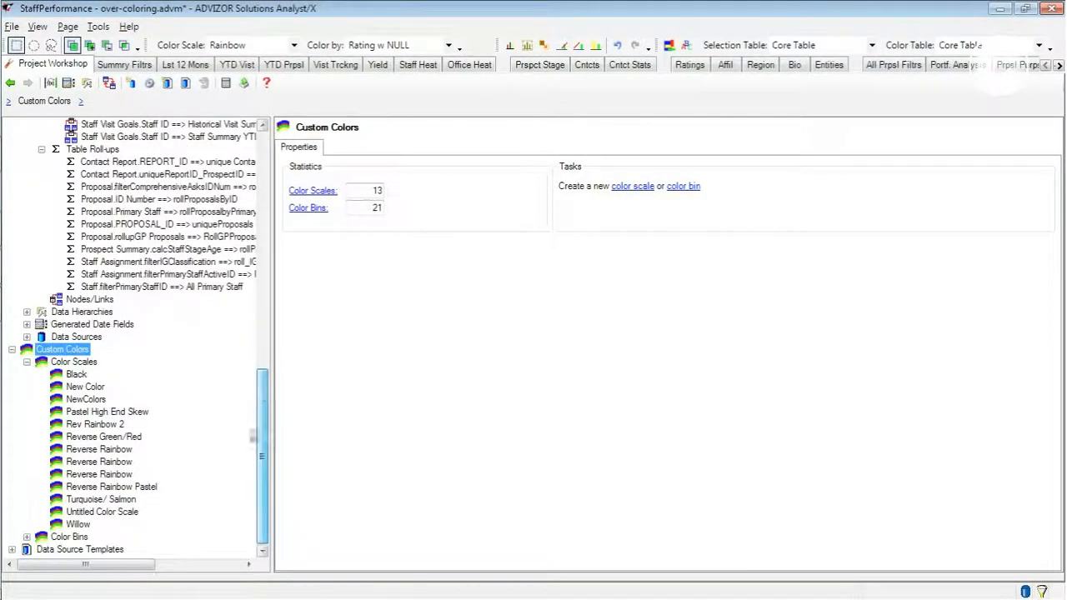
pyautogui.click(27, 538)
pyautogui.moveTo(264, 436); pyautogui.dragTo(264, 405)
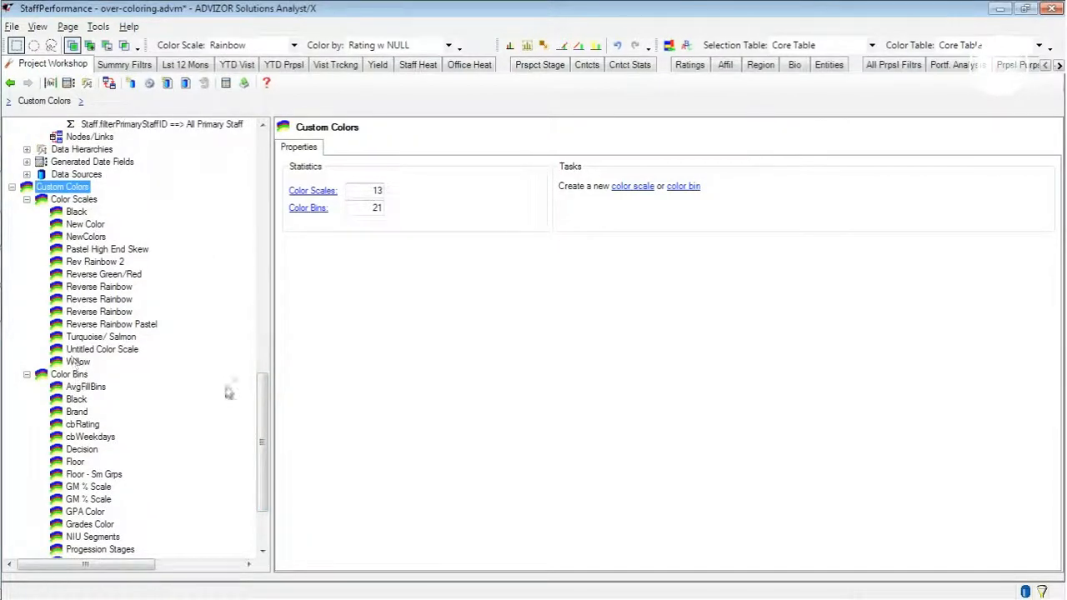
pyautogui.moveTo(263, 399); pyautogui.dragTo(263, 417)
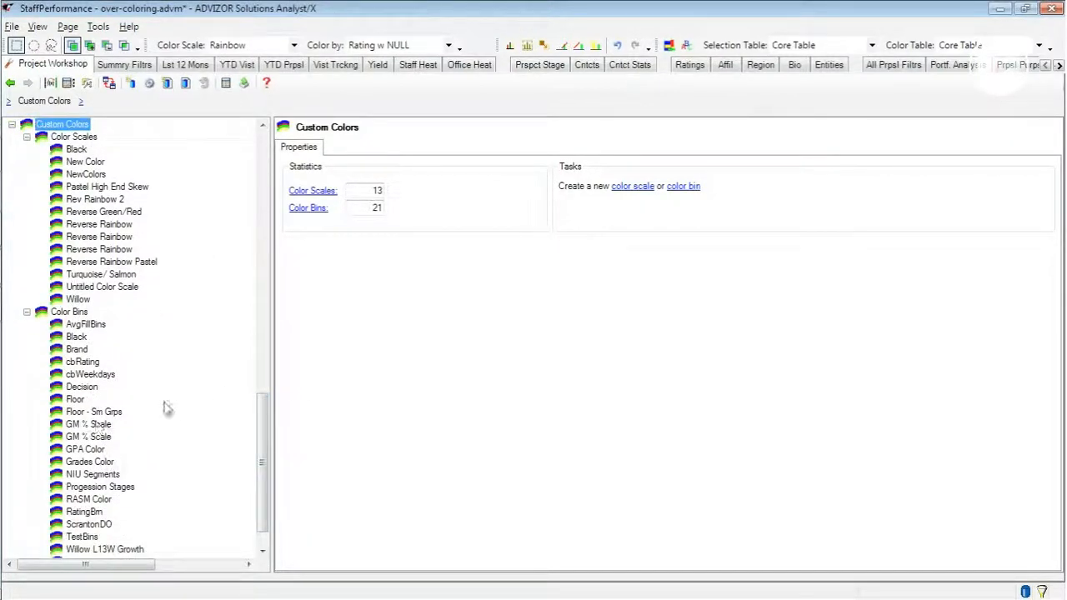
# - Review the color scales list and the Black scale, as well as the color bins list and the Brand bin
pyautogui.click(74, 136)
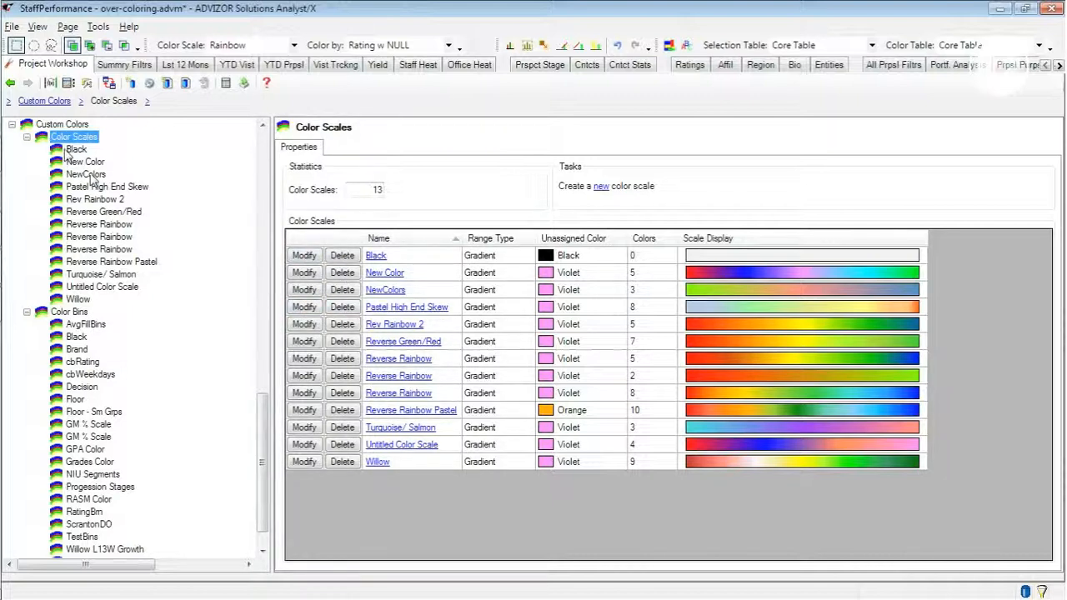
pyautogui.click(73, 148)
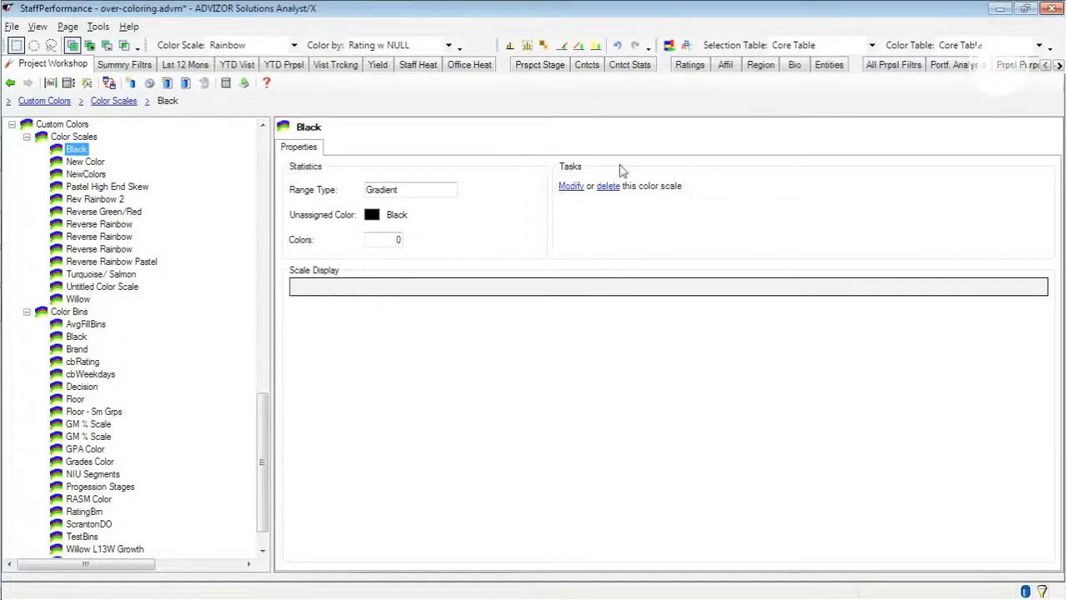
pyautogui.click(70, 314)
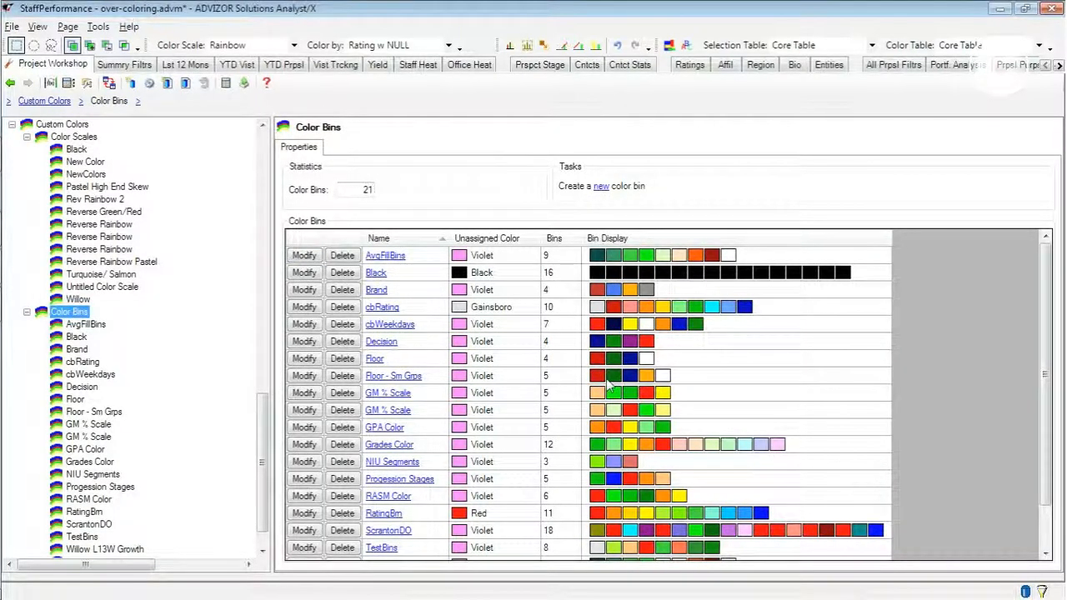
pyautogui.click(77, 349)
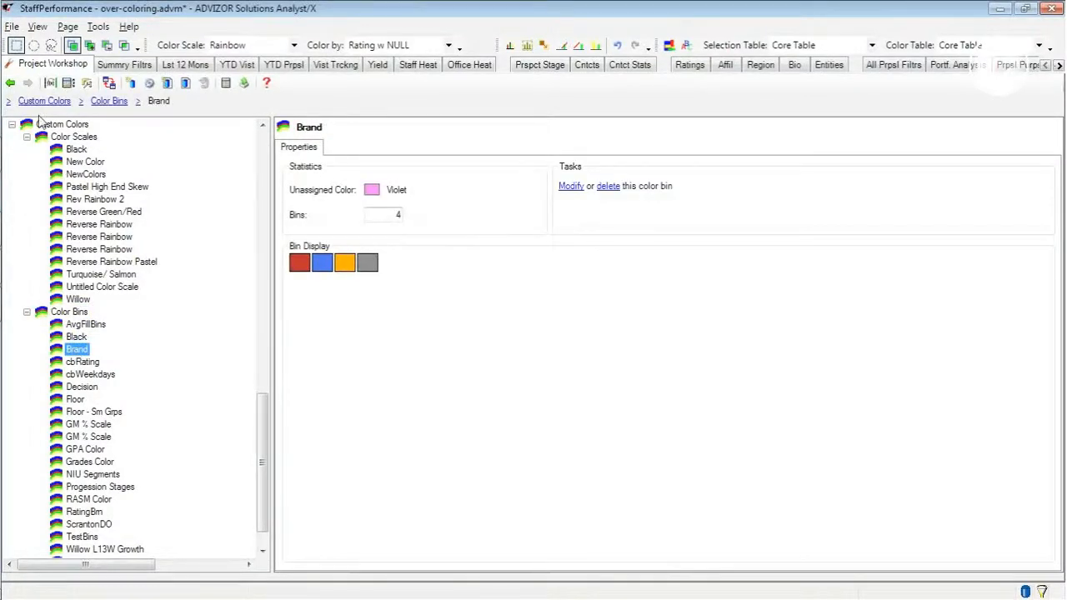
# - Collapse the Color Scales and Color Bins groups and return to the project's Color Models
pyautogui.click(27, 137)
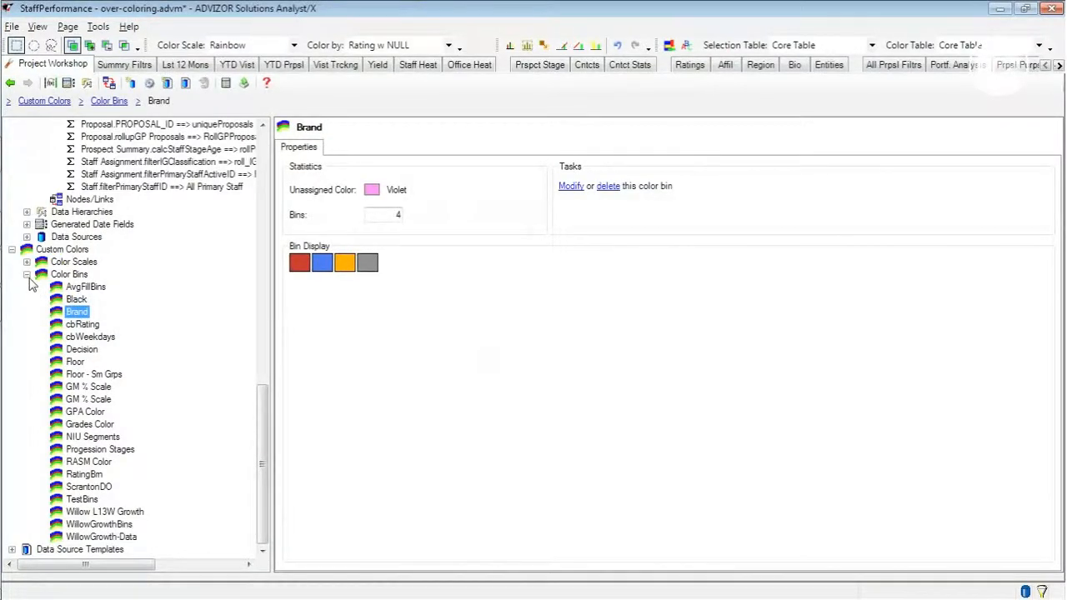
pyautogui.click(26, 275)
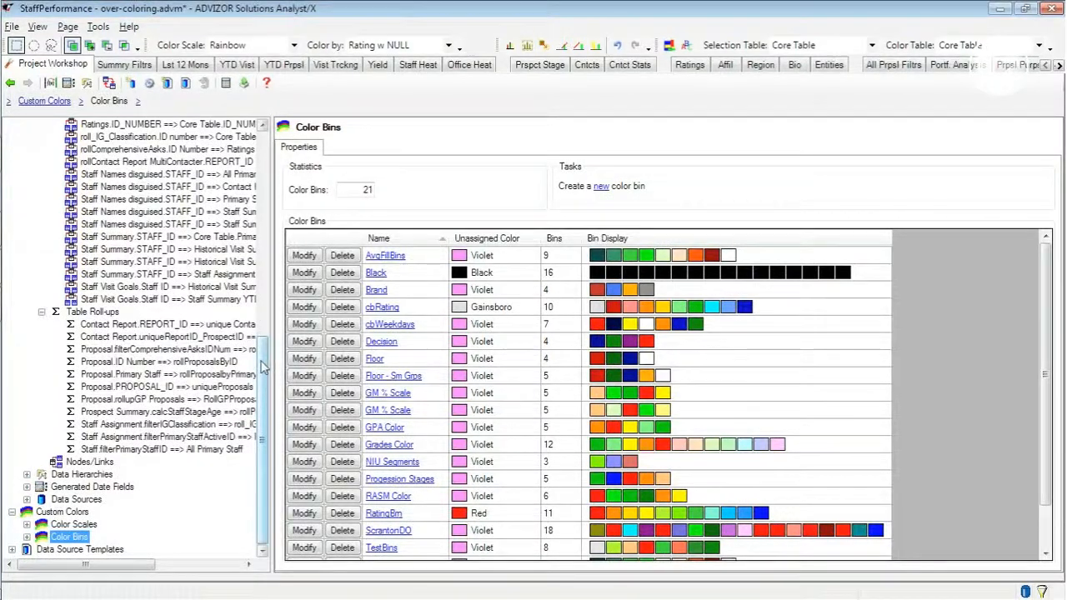
pyautogui.moveTo(264, 363); pyautogui.dragTo(249, 149)
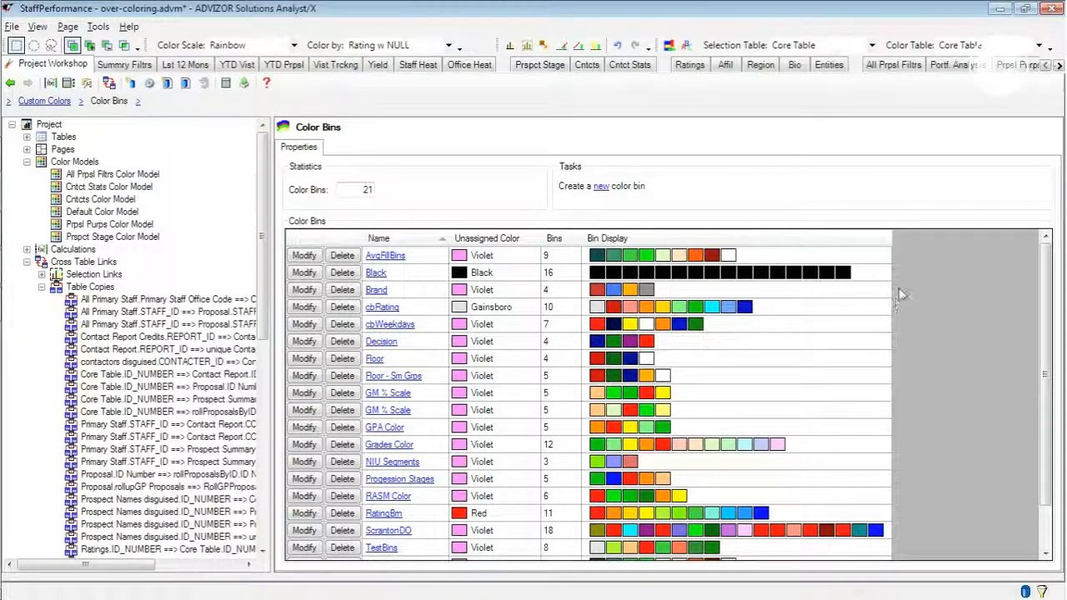
pyautogui.moveTo(3, 56)
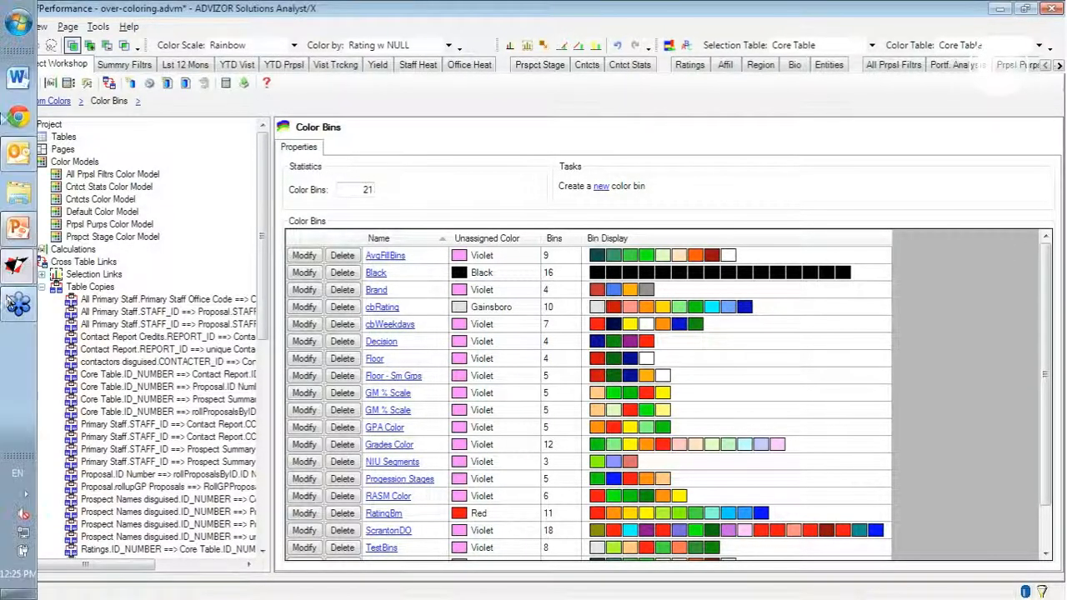